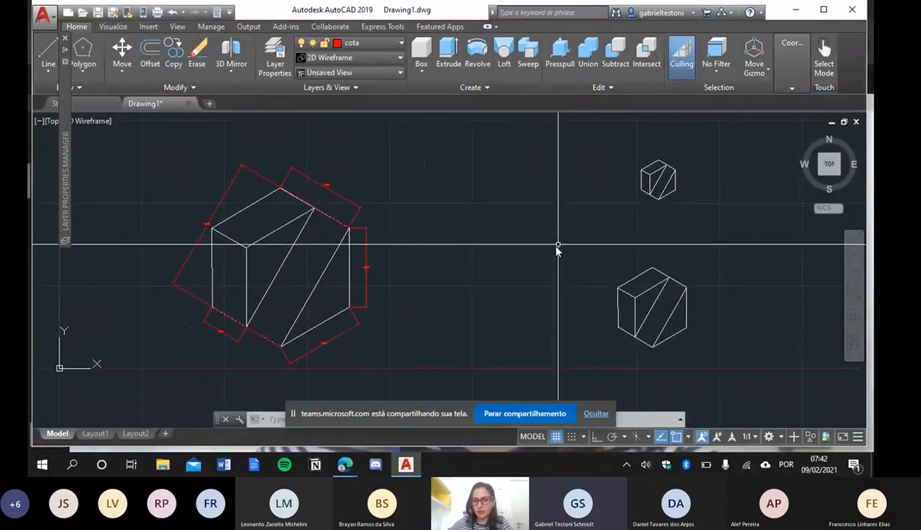
- Measure the length of the right vertical edge of the smallest cube using the Distance option of MEASUREGEOM
text(mea)
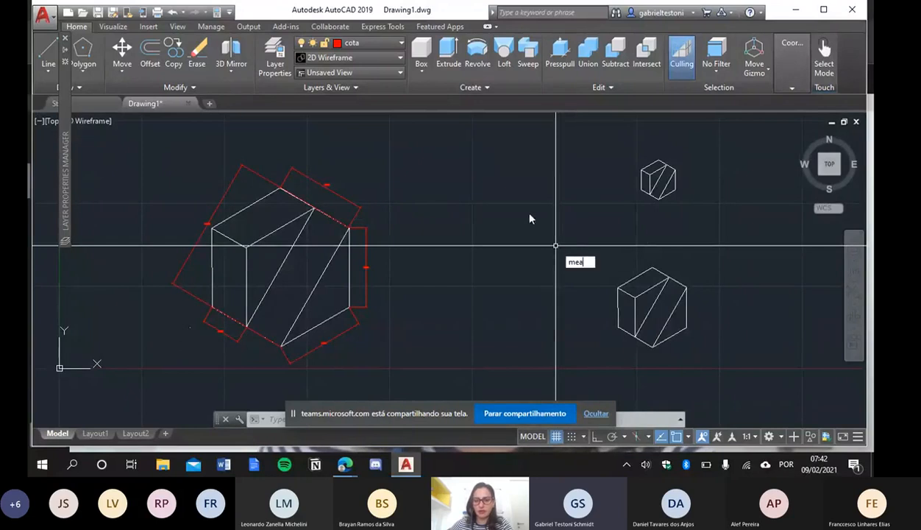
click(599, 275)
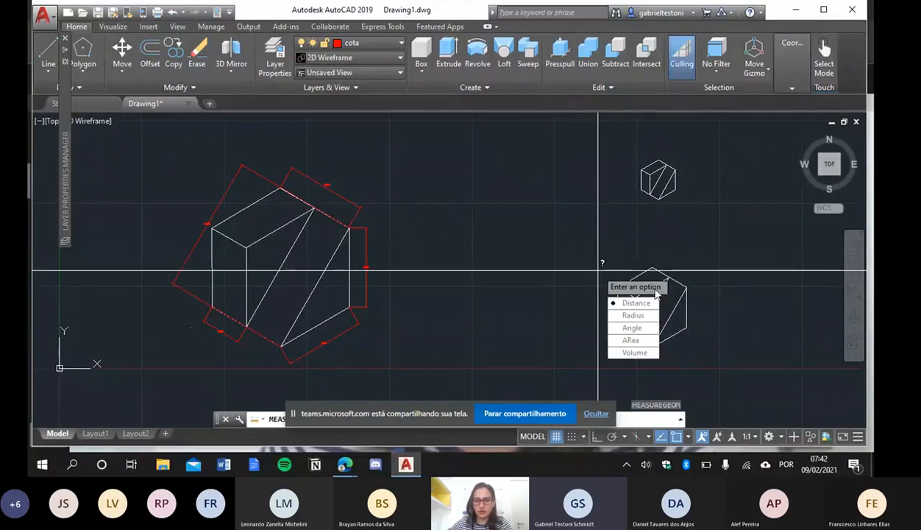
click(653, 301)
scroll(681, 283, up, 4)
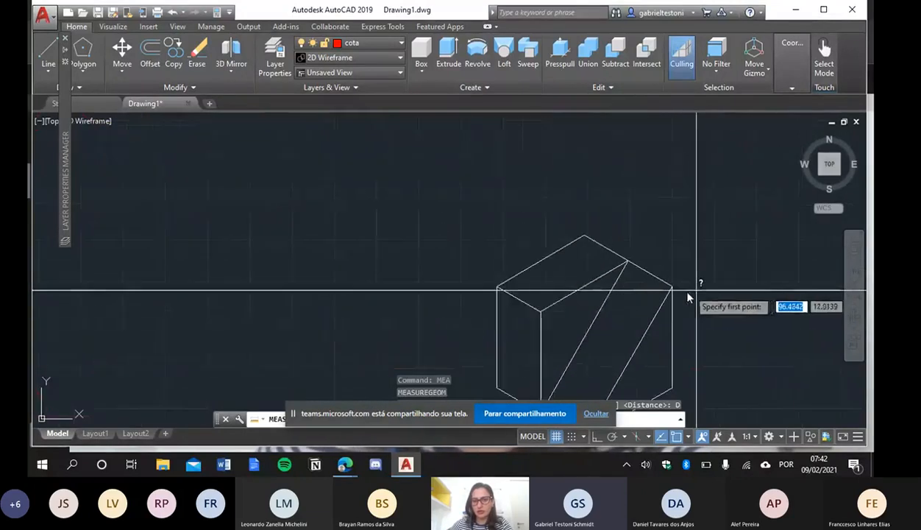
middle_drag(713, 294, 672, 434)
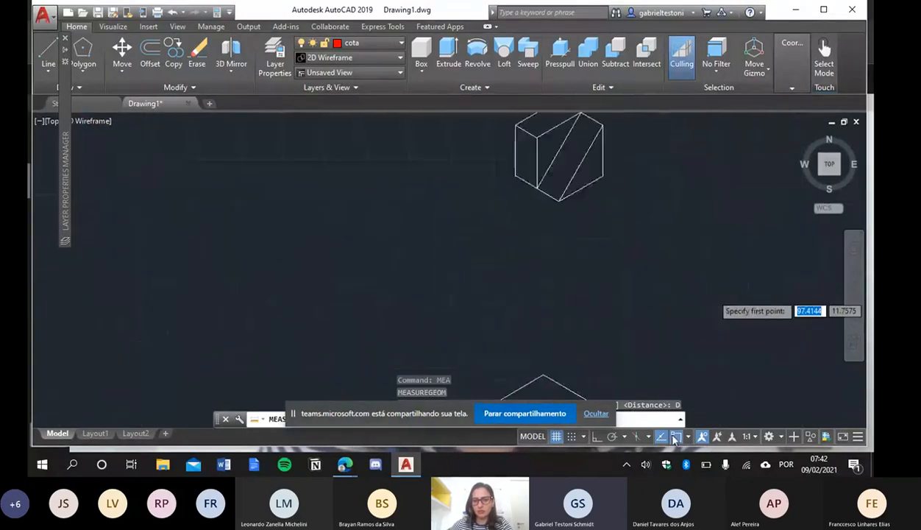
middle_drag(651, 187, 636, 329)
scroll(621, 255, up, 3)
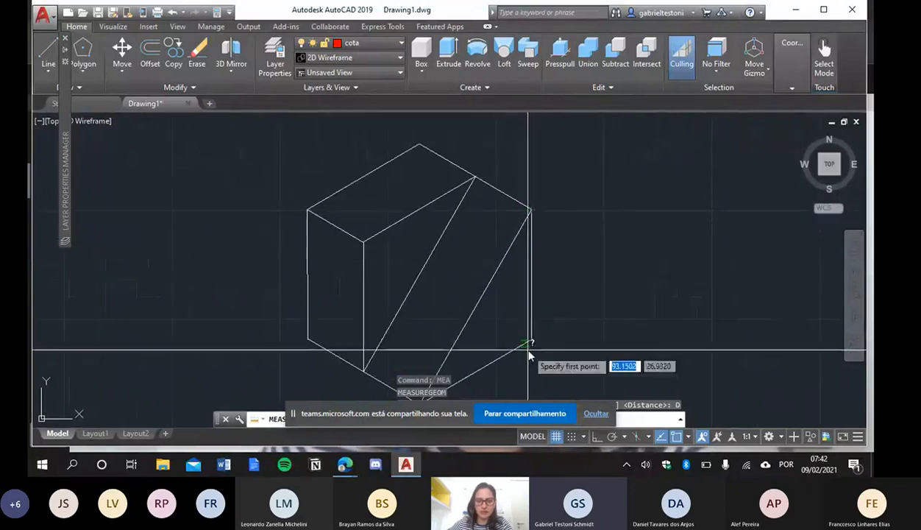
middle_drag(560, 320, 565, 258)
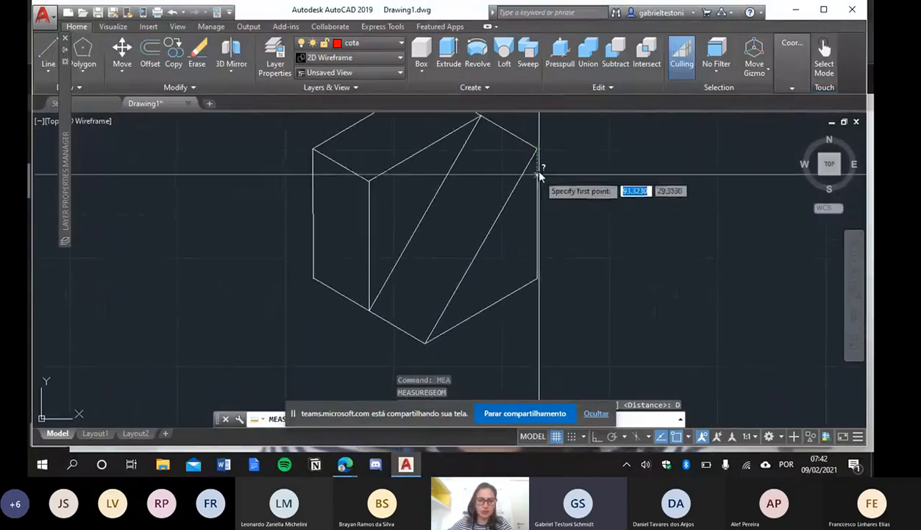
click(538, 147)
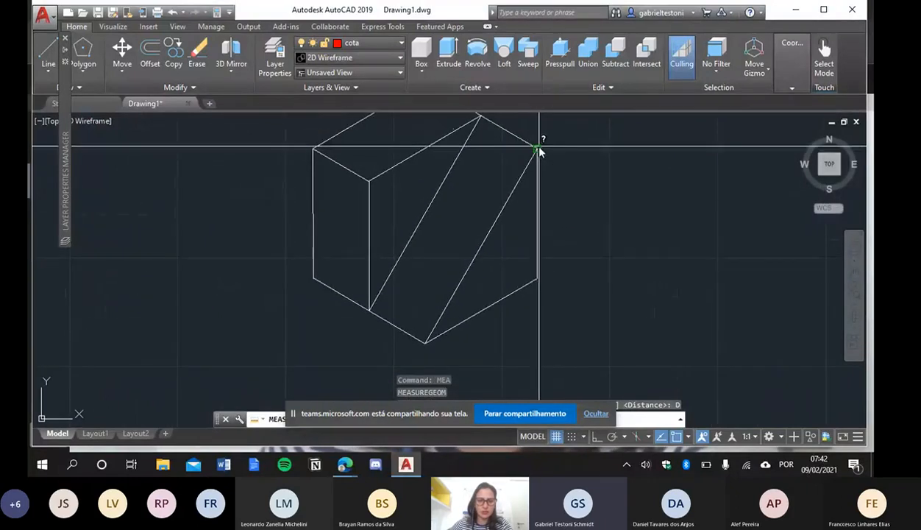
click(536, 280)
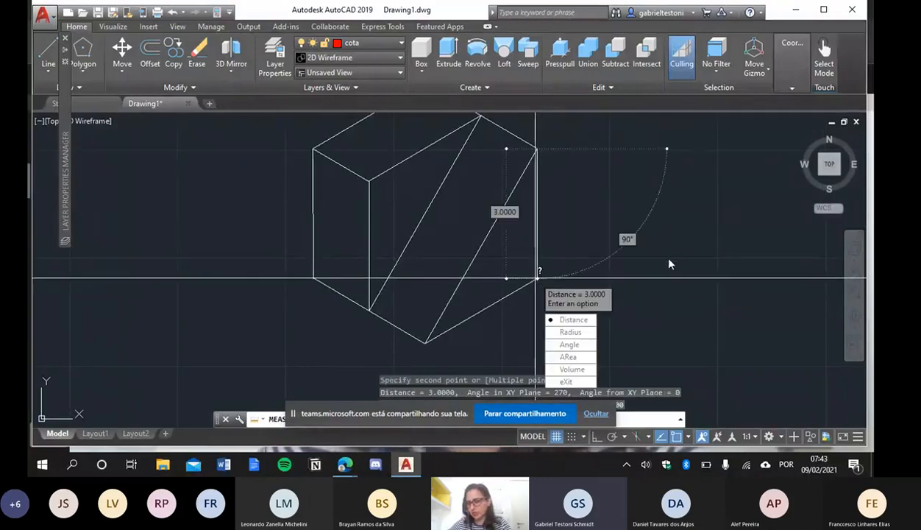
key(Escape)
- Measure the lower-right slanted edge of the smallest cube, from its right corner to its bottom vertex
key(Return)
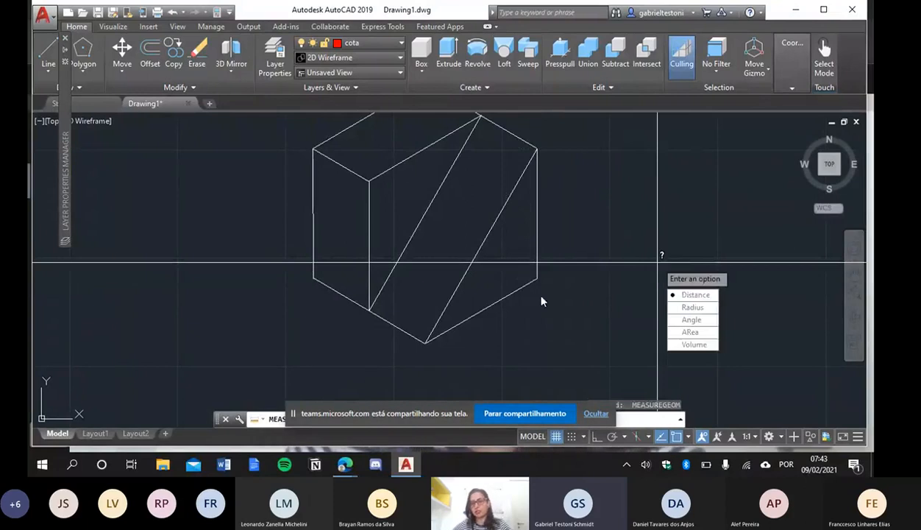
text(d)
key(Return)
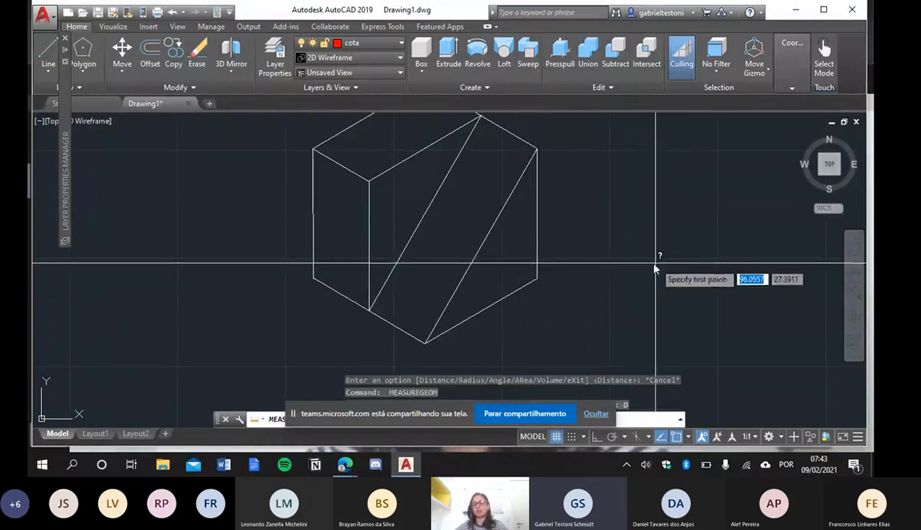
click(536, 279)
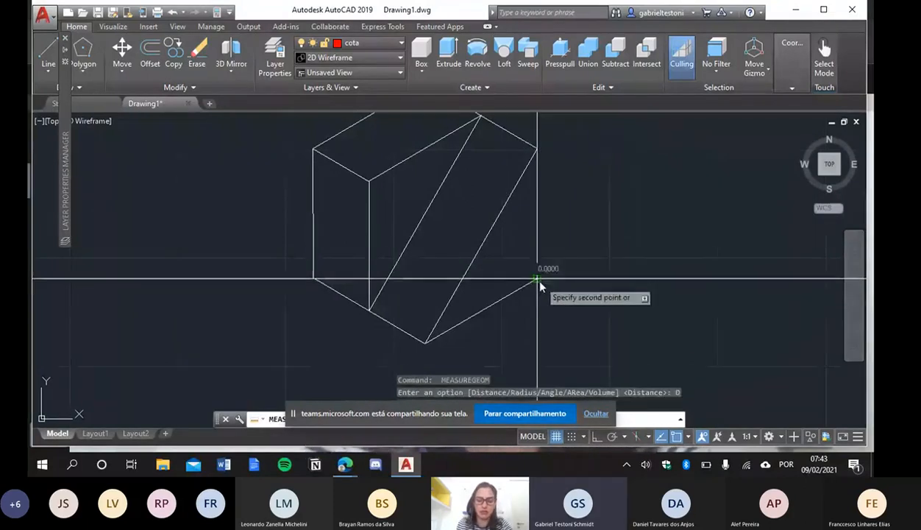
click(427, 343)
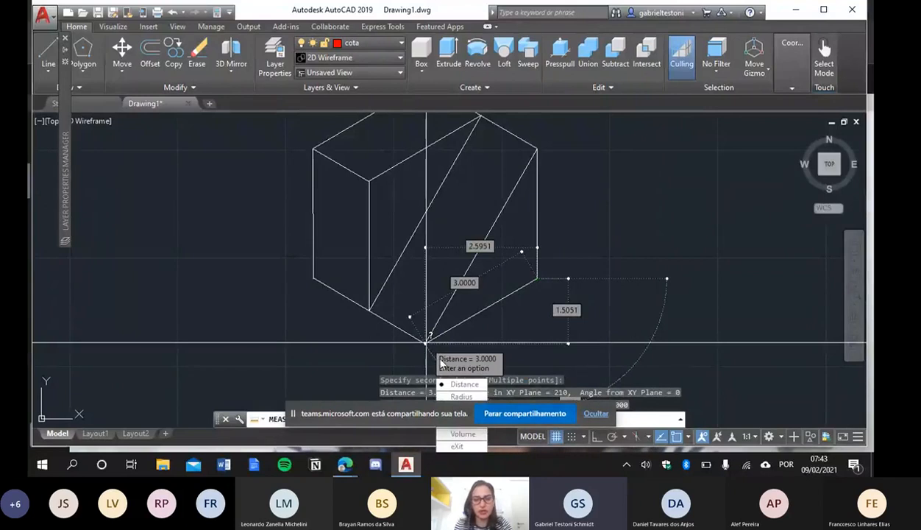
key(Escape)
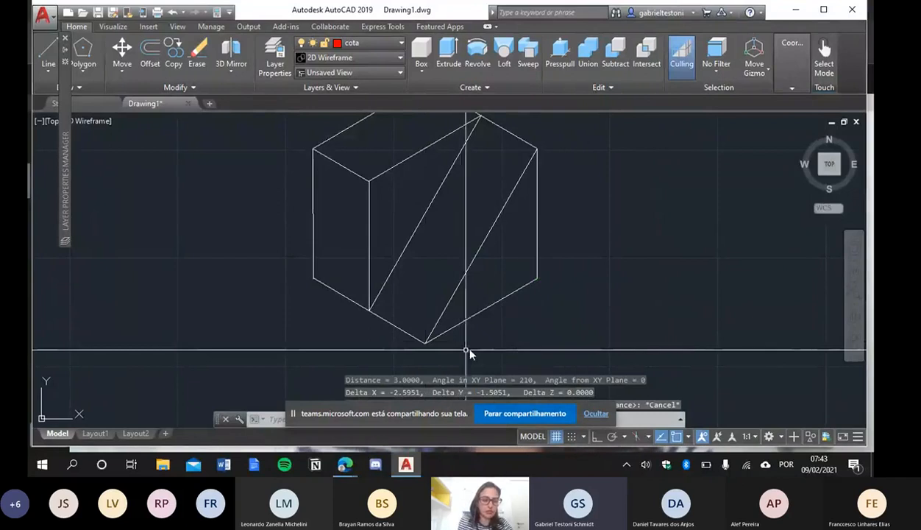
- Examine the two smaller cube copies alongside the large dimensioned cube
scroll(557, 263, down, 2)
mouse_move(557, 264)
middle_down()
mouse_move(553, 290)
mouse_move(682, 305)
mouse_move(791, 278)
mouse_move(781, 200)
mouse_move(692, 302)
middle_up()
scroll(692, 303, down, 2)
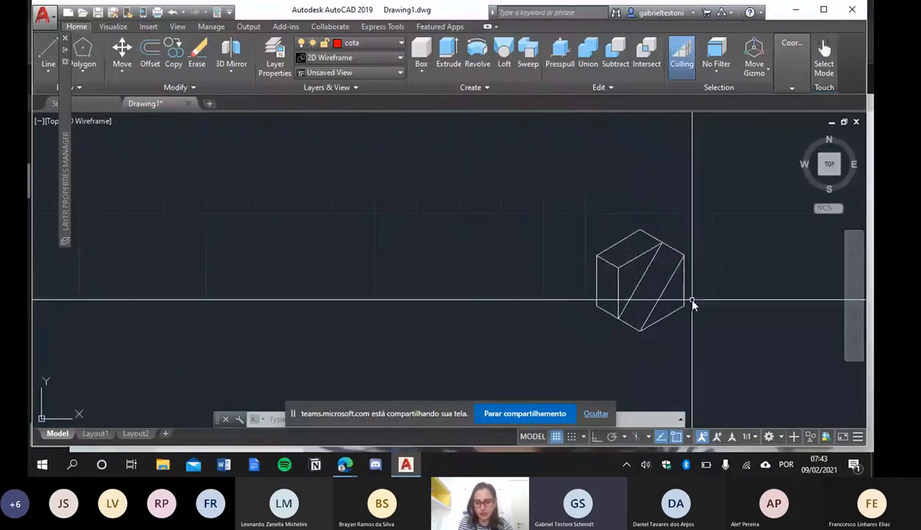
scroll(686, 304, down, 2)
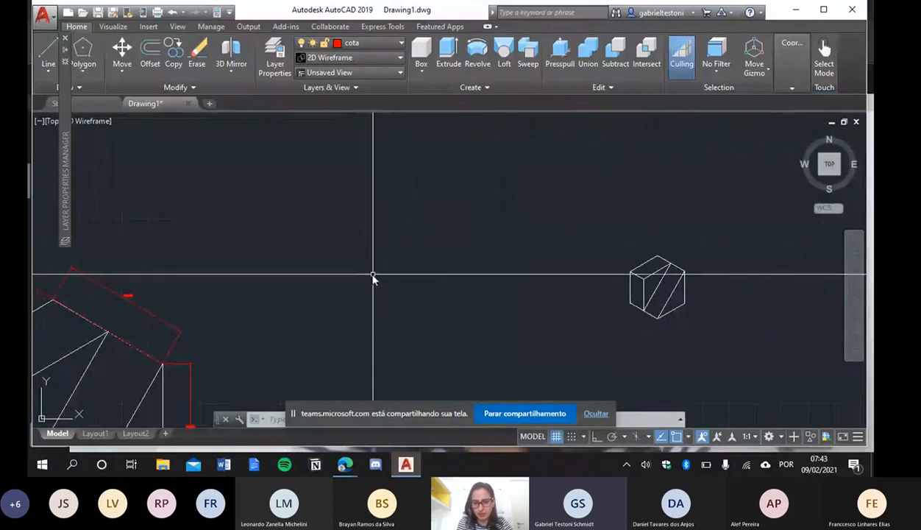
mouse_move(368, 278)
middle_down()
mouse_move(463, 215)
mouse_move(384, 232)
mouse_move(314, 206)
middle_up()
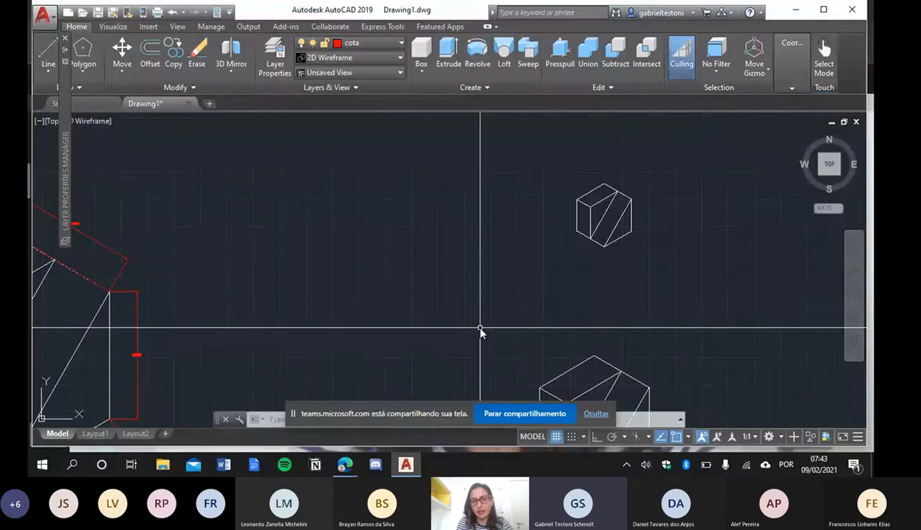
middle_drag(504, 303, 451, 222)
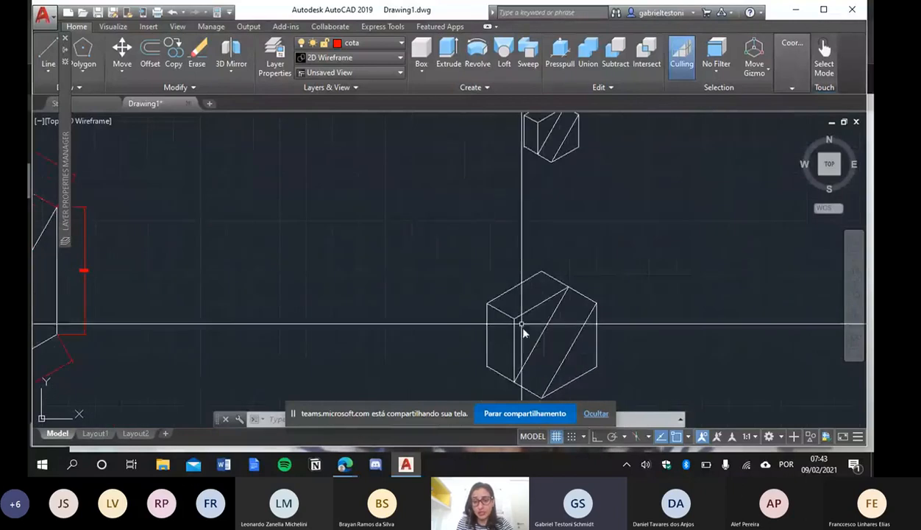
click(515, 414)
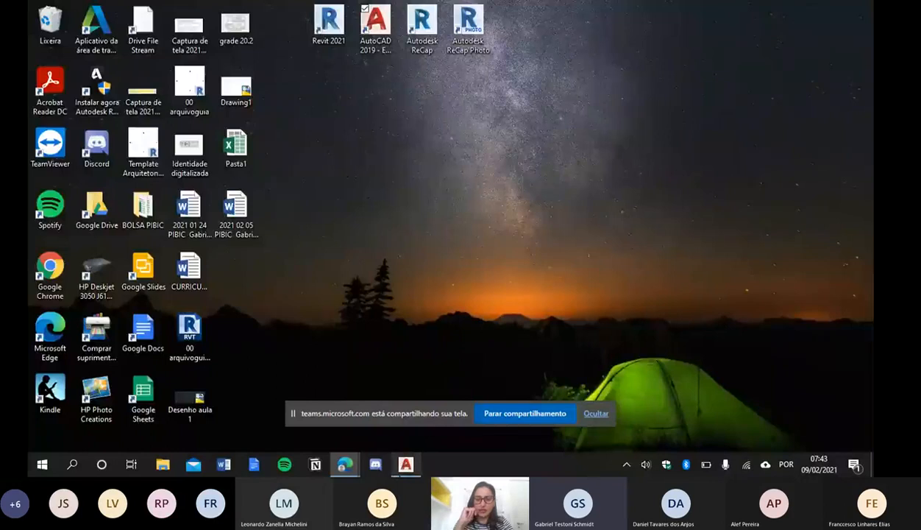
click(405, 464)
scroll(401, 281, down, 2)
mouse_move(402, 281)
middle_down()
mouse_move(419, 298)
mouse_move(536, 303)
mouse_move(555, 281)
middle_up()
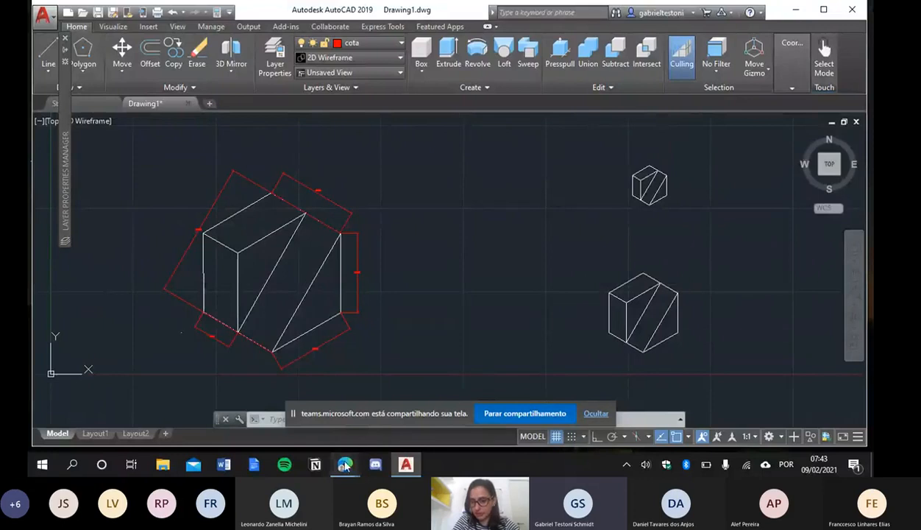
- Check the Microsoft Teams meeting in the browser and return to the AutoCAD drawing
mouse_move(345, 464)
click(308, 416)
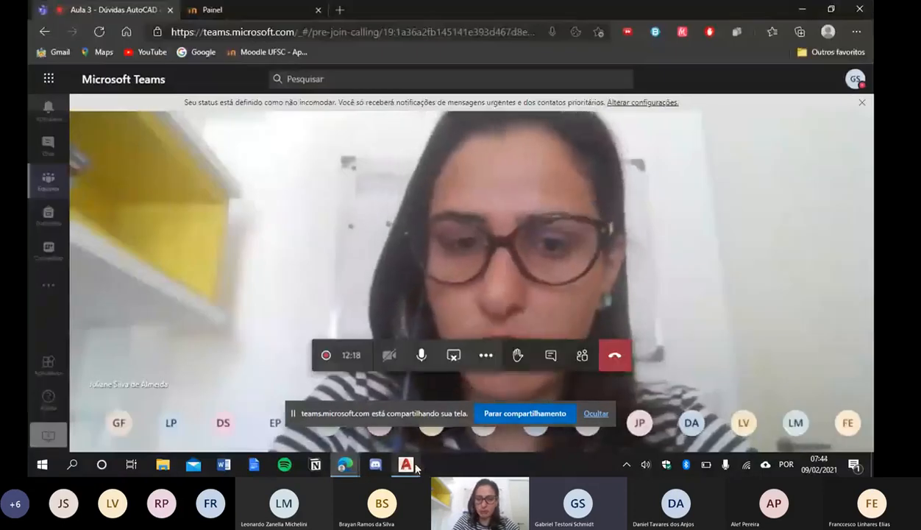
click(406, 464)
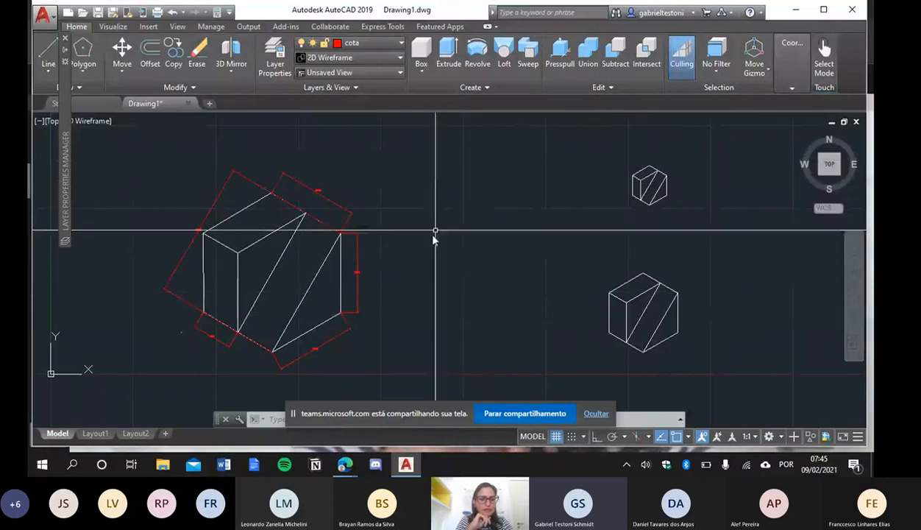
middle_drag(563, 245, 438, 259)
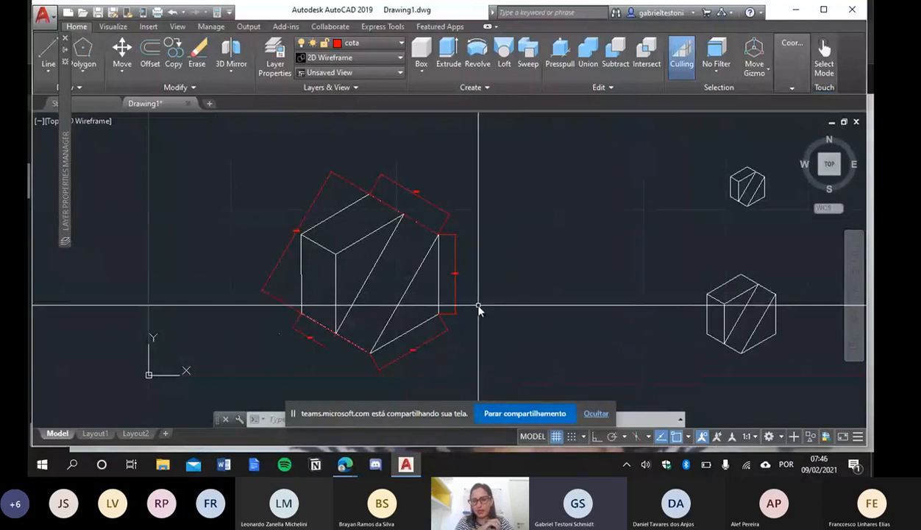
scroll(479, 309, up, 2)
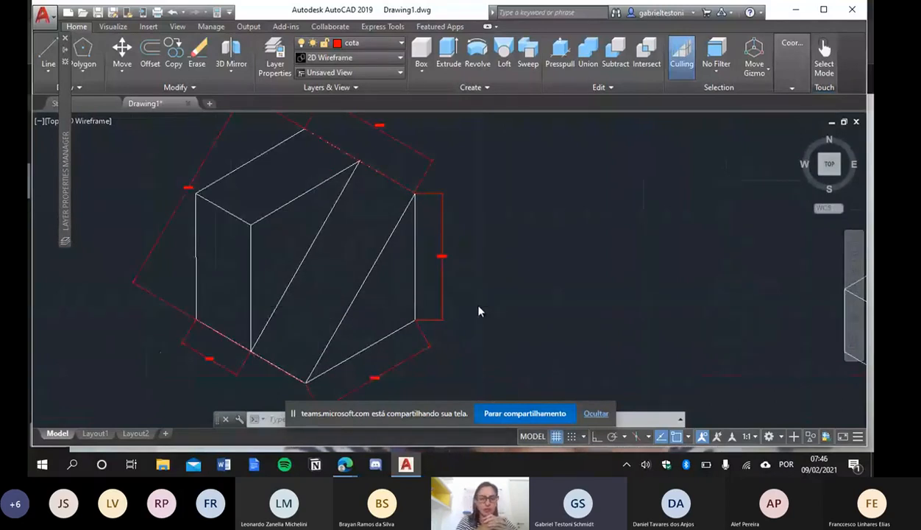
scroll(479, 310, up, 2)
mouse_move(478, 309)
middle_down()
mouse_move(643, 256)
mouse_move(680, 261)
mouse_move(650, 270)
middle_up()
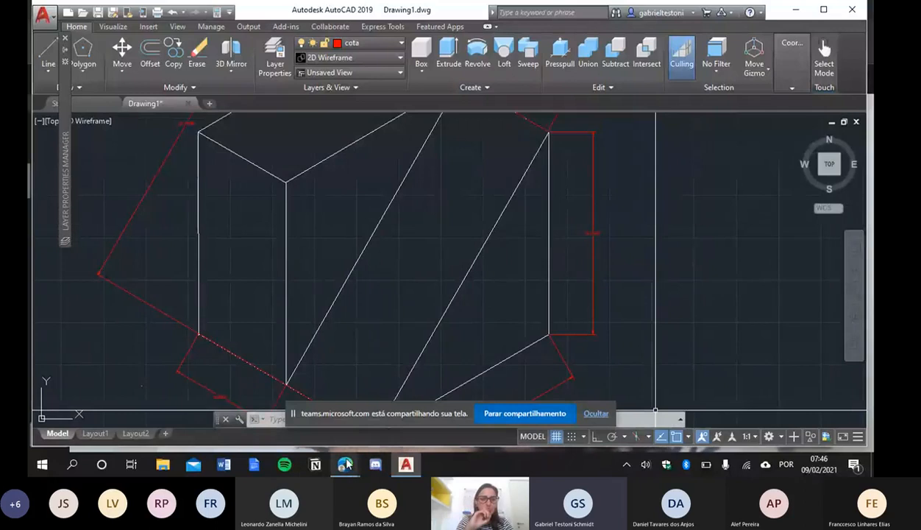
- Look at the Teams meeting window again and switch back to AutoCAD
mouse_move(352, 462)
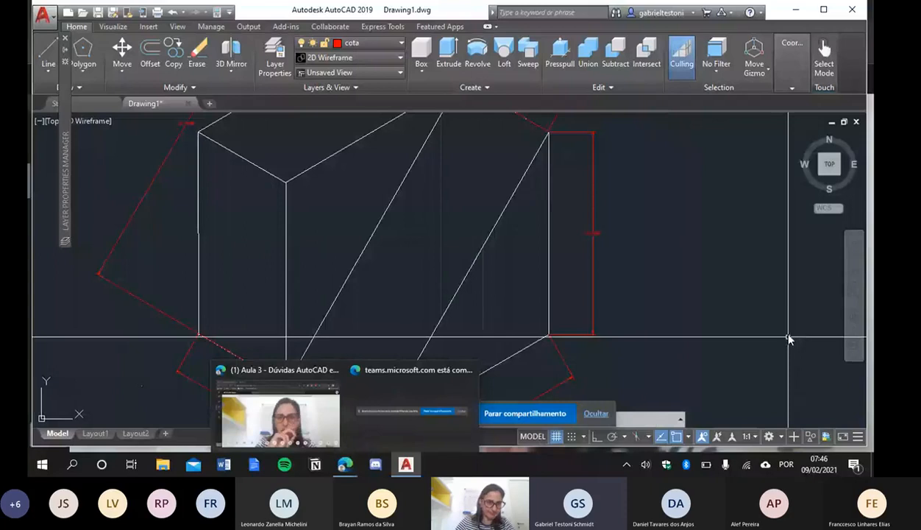
click(323, 419)
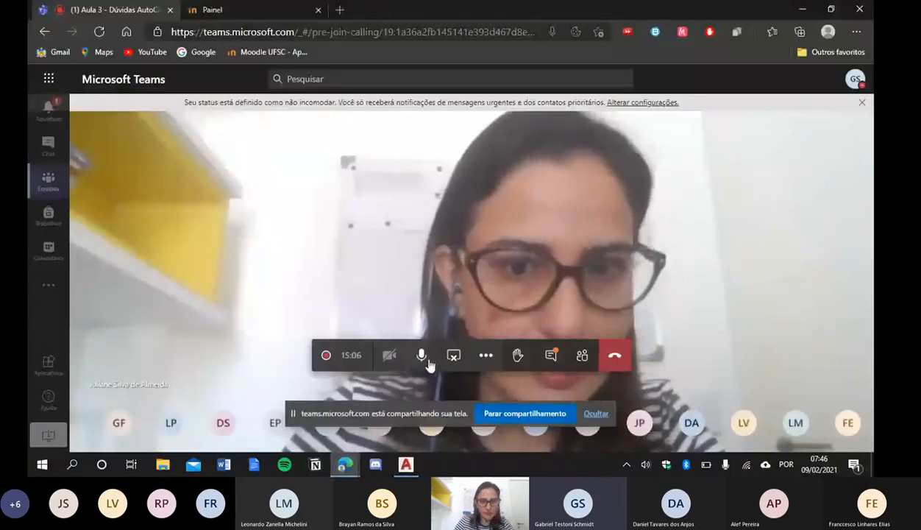
key(alt+Tab)
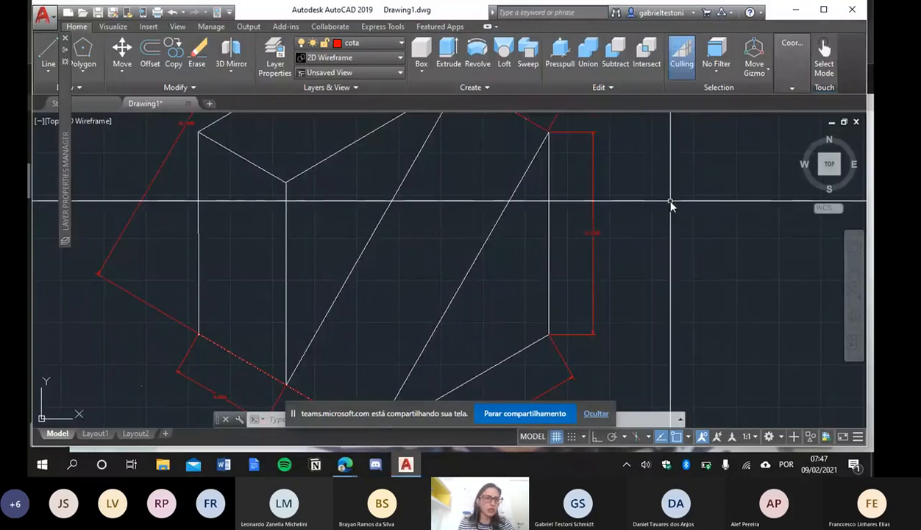
scroll(670, 202, down, 2)
mouse_move(670, 204)
middle_down()
mouse_move(575, 220)
mouse_move(530, 240)
middle_up()
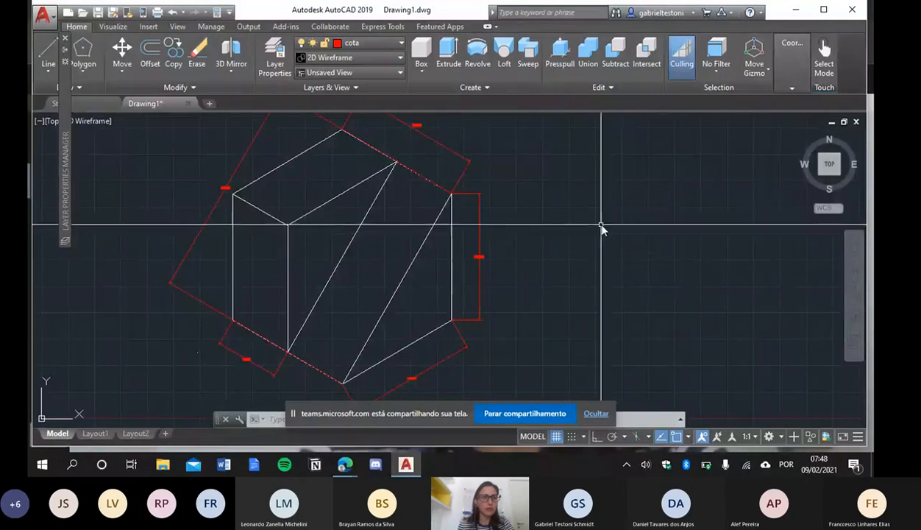
middle_drag(644, 220, 594, 227)
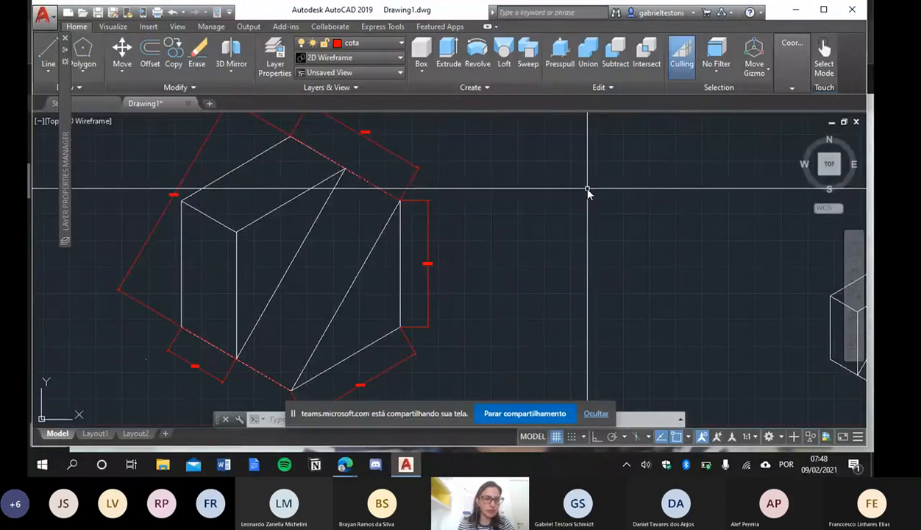
- Show the classic menu bar above the ribbon through the Quick Access Toolbar customization options
click(230, 13)
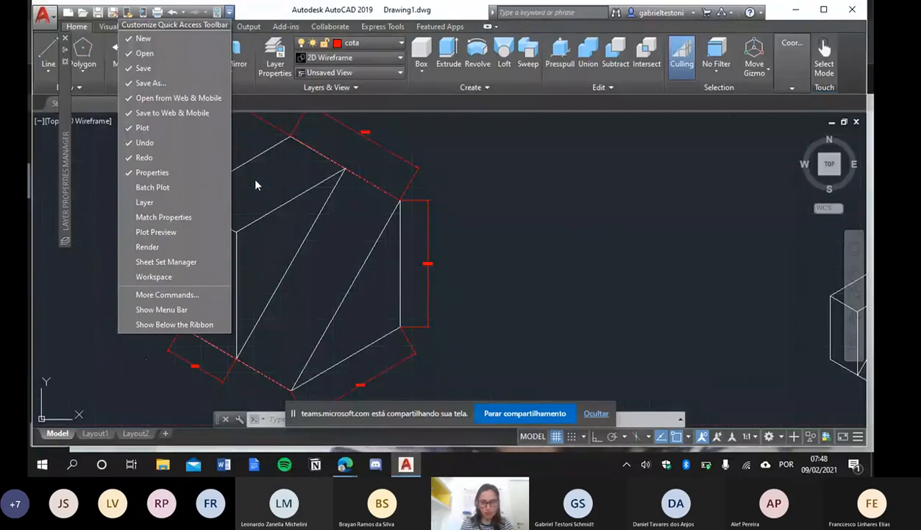
click(165, 313)
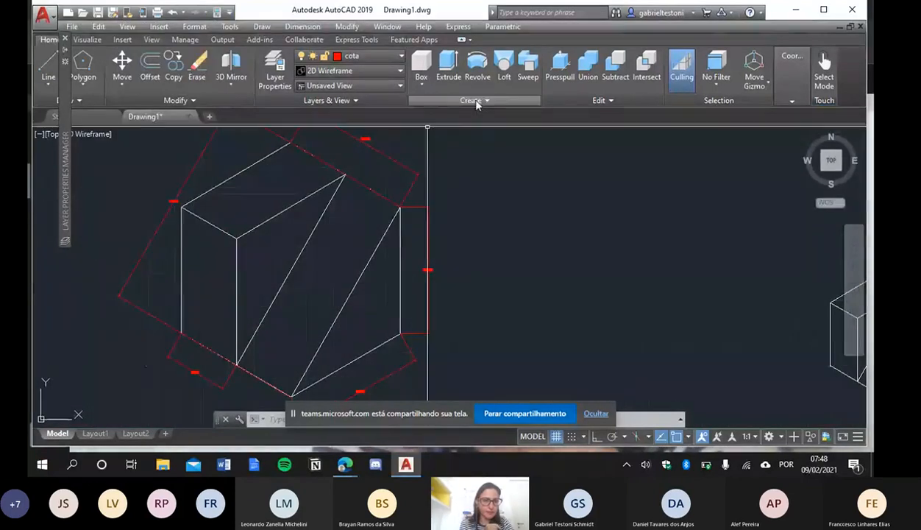
click(228, 14)
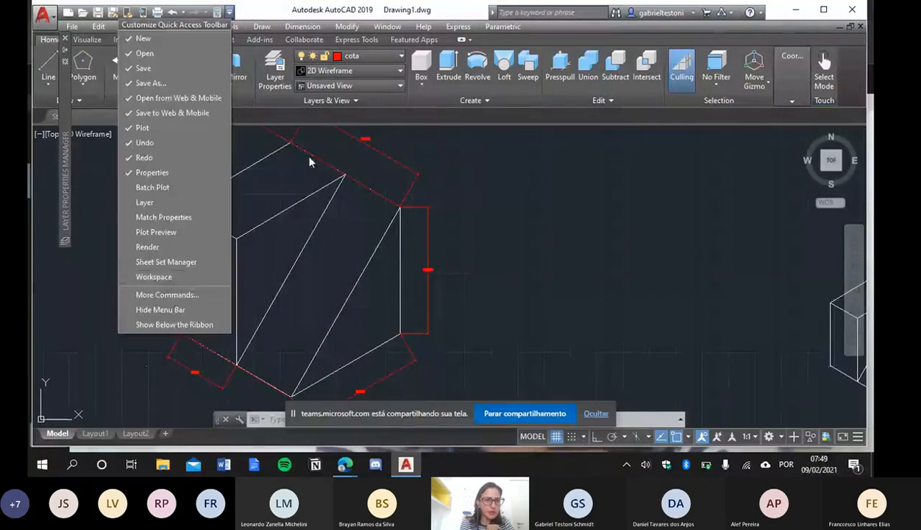
click(404, 141)
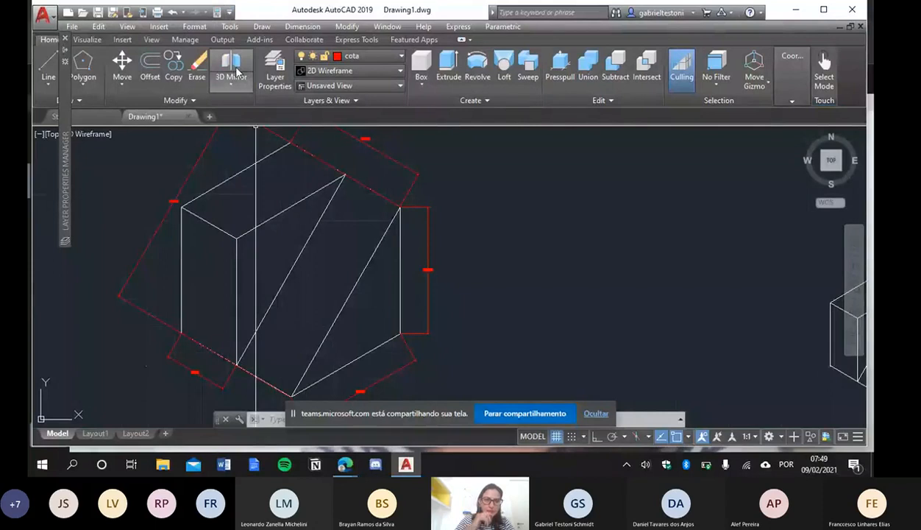
- Hide the classic menu bar and show it again through the Quick Access Toolbar customization options
click(229, 14)
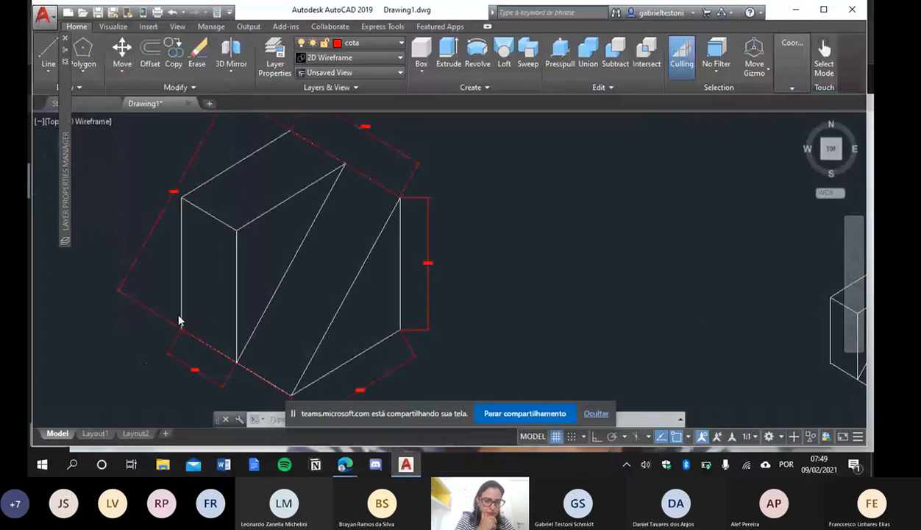
click(229, 12)
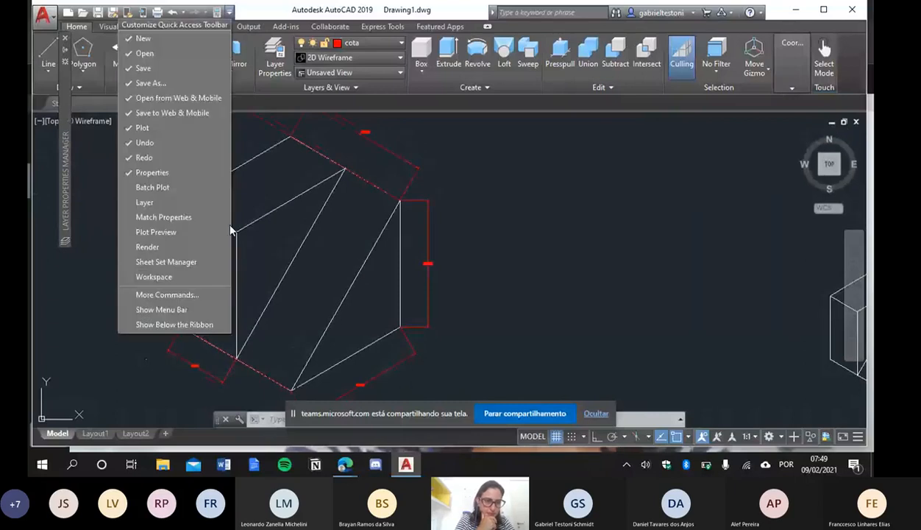
click(177, 310)
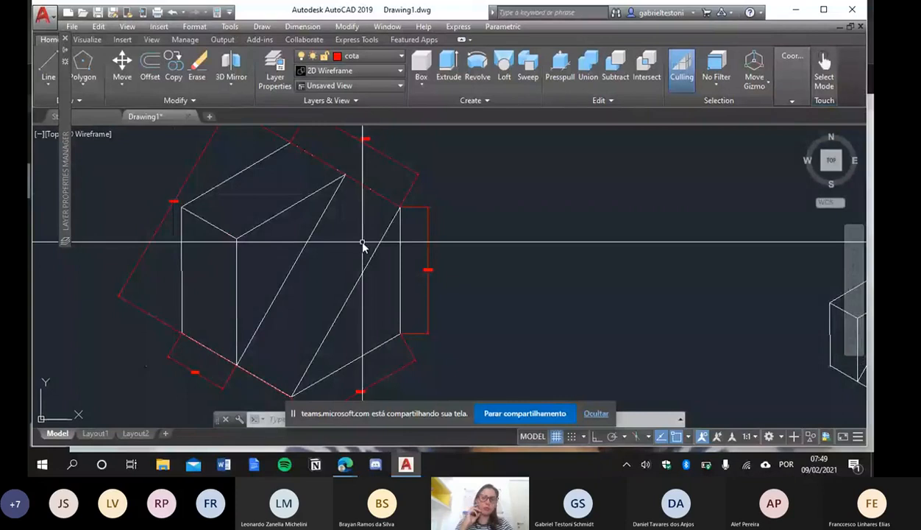
- Add the workspace selector to the Quick Access Toolbar and switch the workspace to Drafting & Annotation
scroll(361, 243, down, 2)
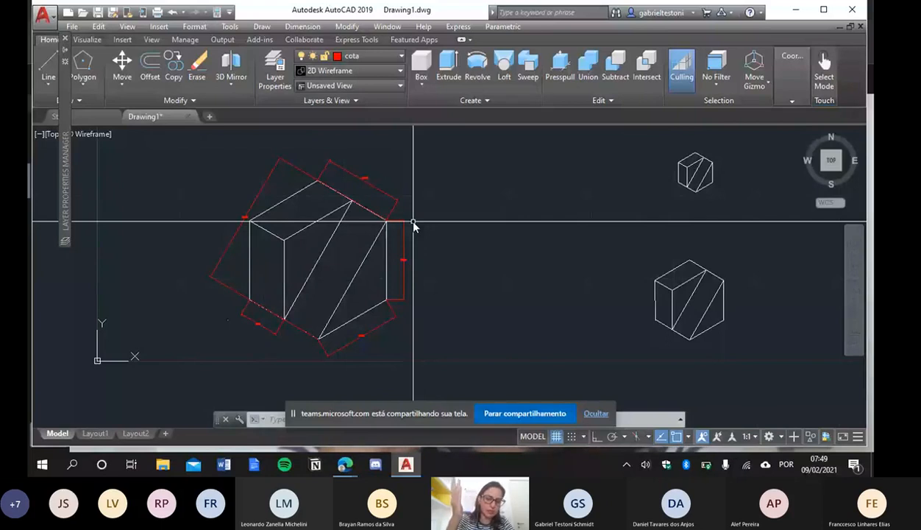
mouse_move(644, 216)
middle_down()
mouse_move(573, 215)
mouse_move(442, 249)
mouse_move(433, 240)
middle_up()
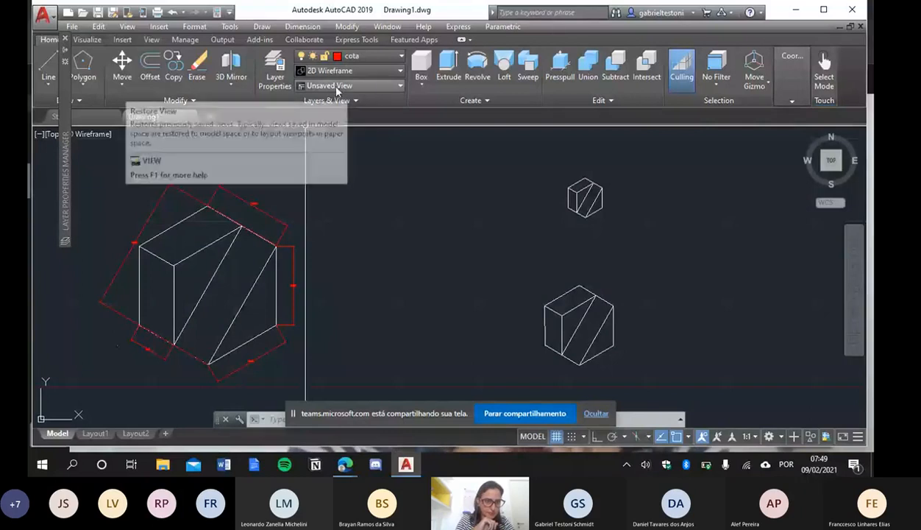
click(229, 12)
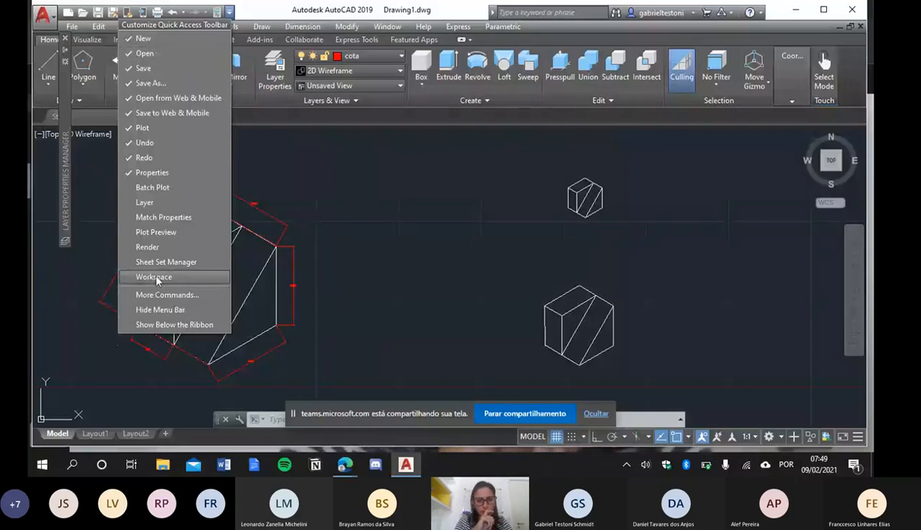
click(177, 277)
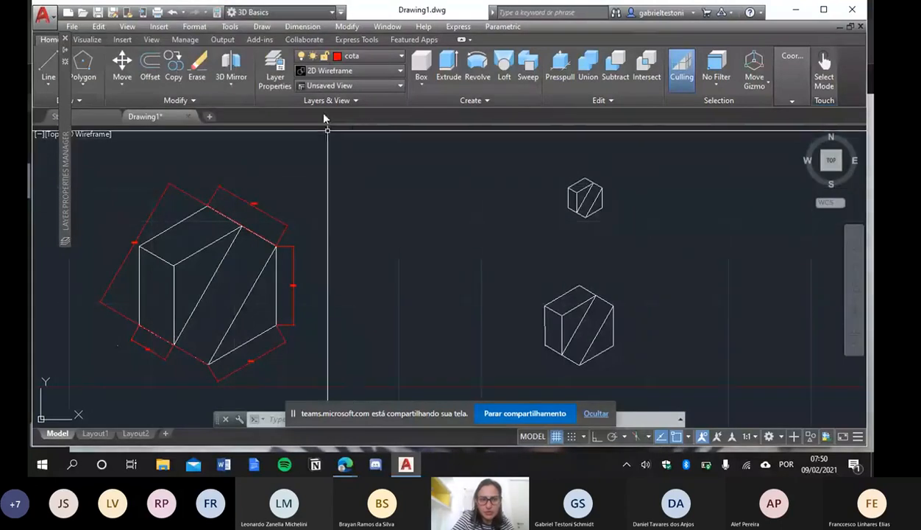
click(324, 13)
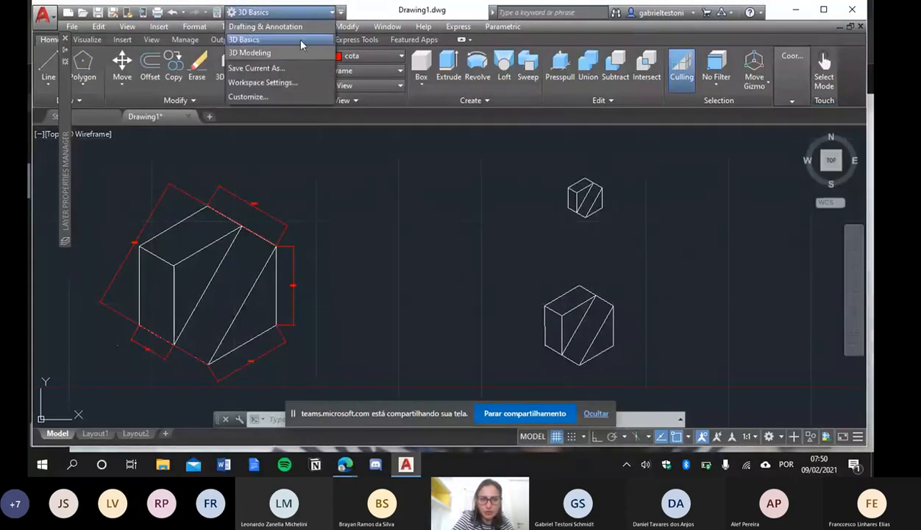
click(294, 27)
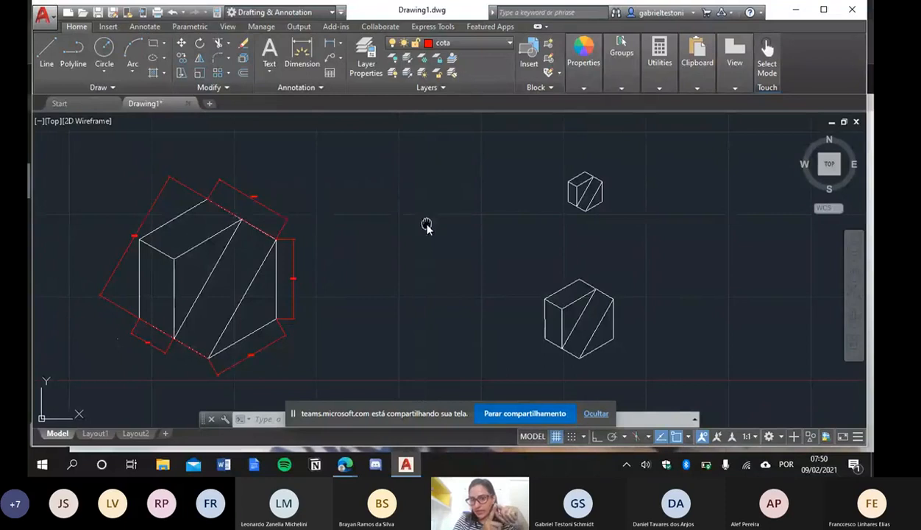
- Examine the dimension text of the vertical edge beside the large cube up close
middle_drag(426, 226, 370, 246)
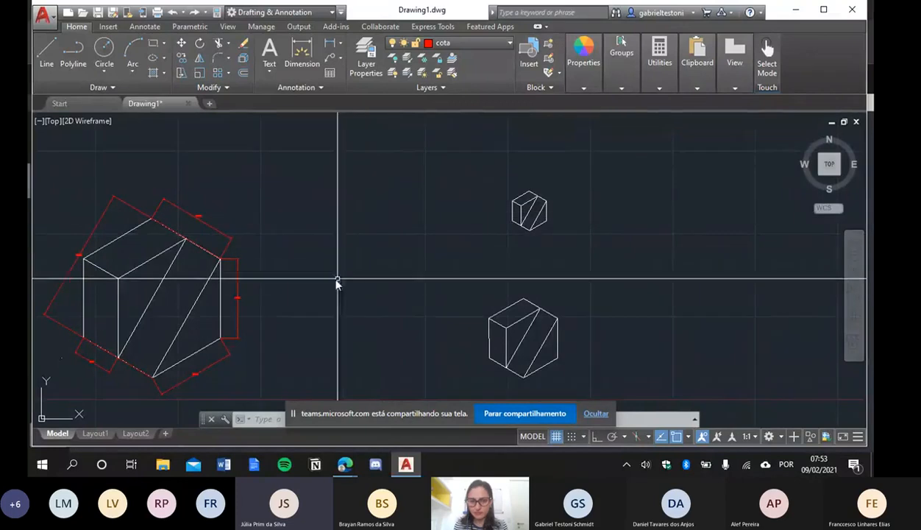
mouse_move(293, 286)
middle_down()
mouse_move(345, 284)
mouse_move(370, 263)
middle_up()
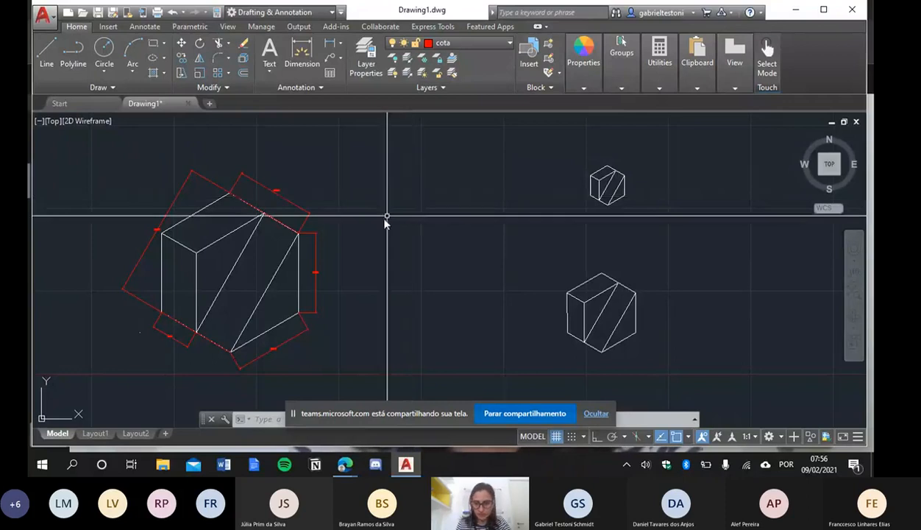
scroll(353, 272, up, 4)
middle_drag(284, 324, 613, 271)
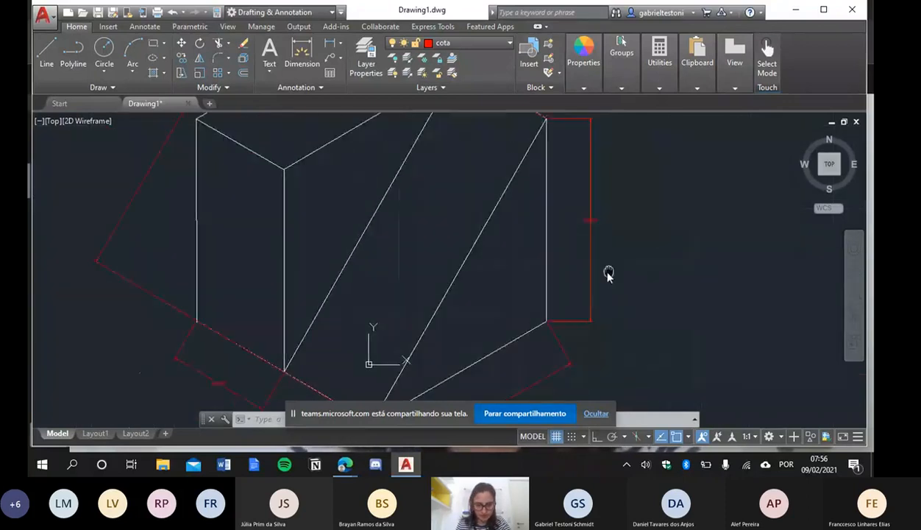
scroll(603, 272, up, 2)
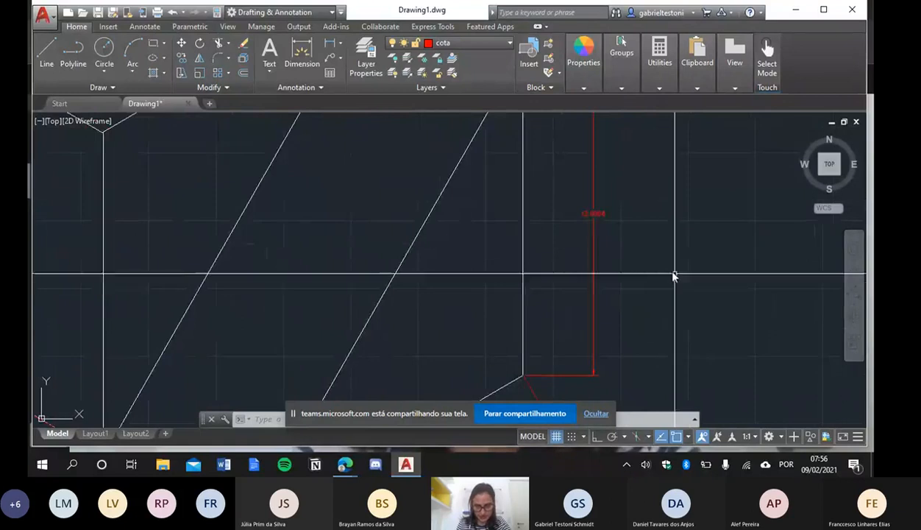
mouse_move(669, 254)
middle_down()
mouse_move(665, 247)
mouse_move(603, 318)
mouse_move(590, 287)
mouse_move(580, 290)
middle_up()
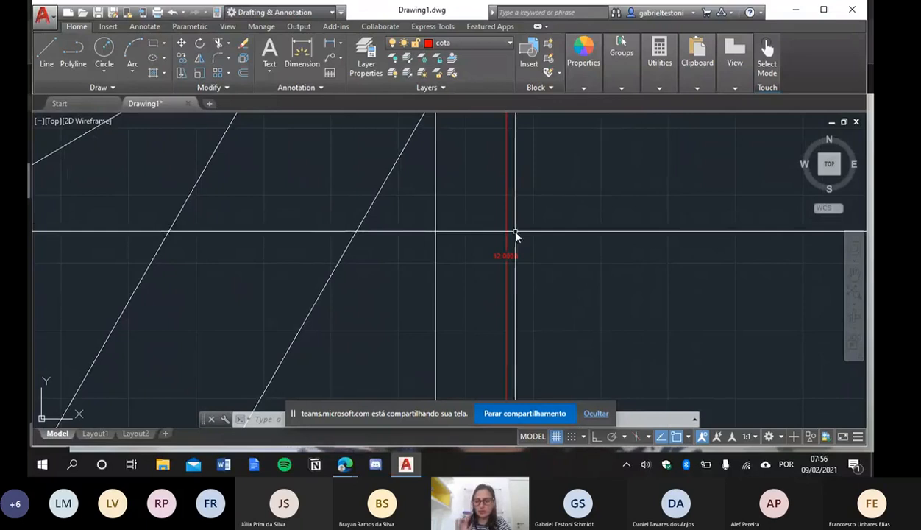
scroll(550, 254, up, 2)
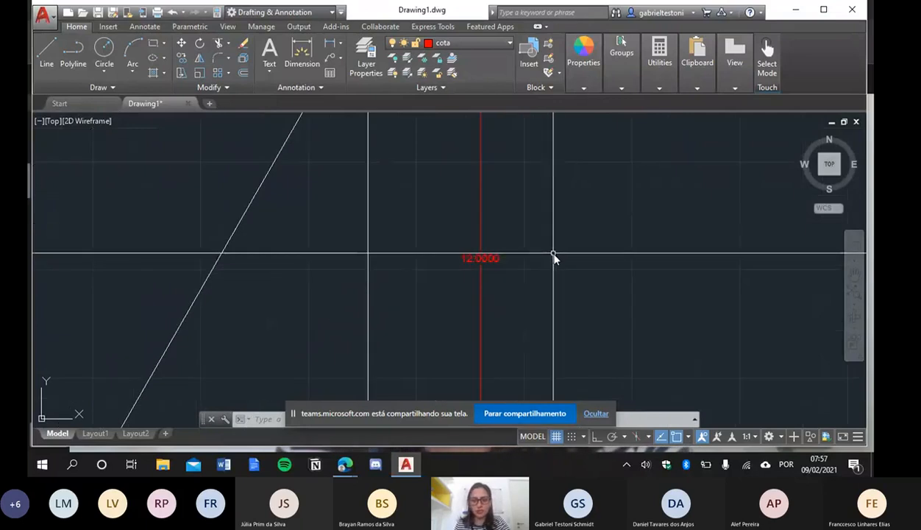
scroll(581, 292, up, 2)
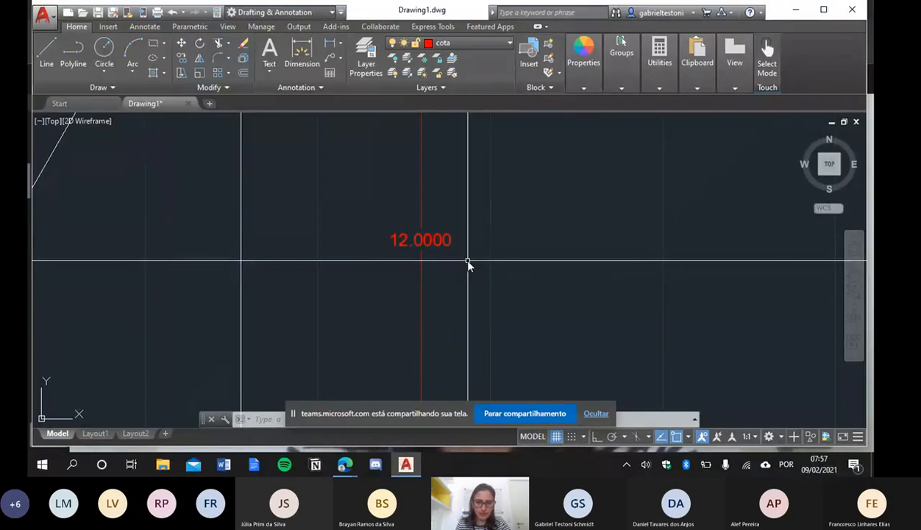
- Inspect the dimension along the large cube's lower slanted edge and return to the vertical edge dimension
text(PA)
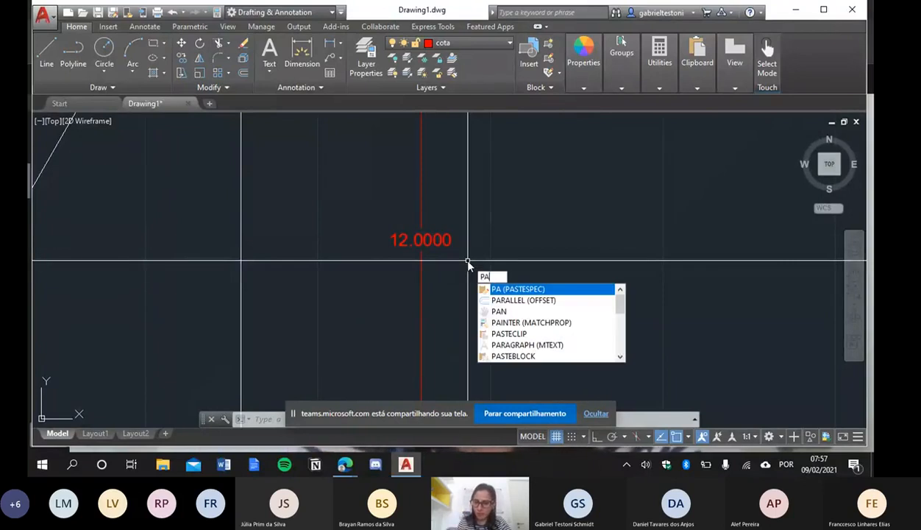
scroll(491, 231, down, 2)
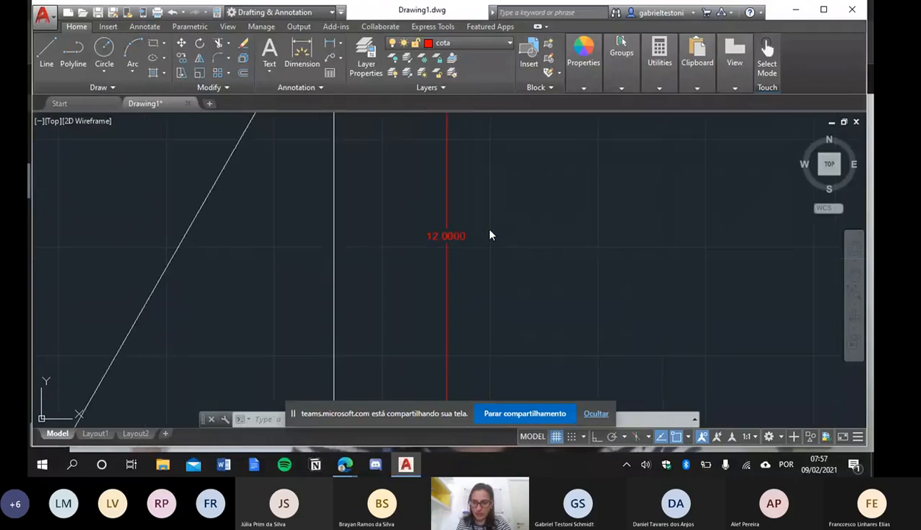
middle_drag(489, 233, 527, 82)
mouse_move(420, 324)
middle_down()
mouse_move(639, 142)
mouse_move(629, 115)
middle_up()
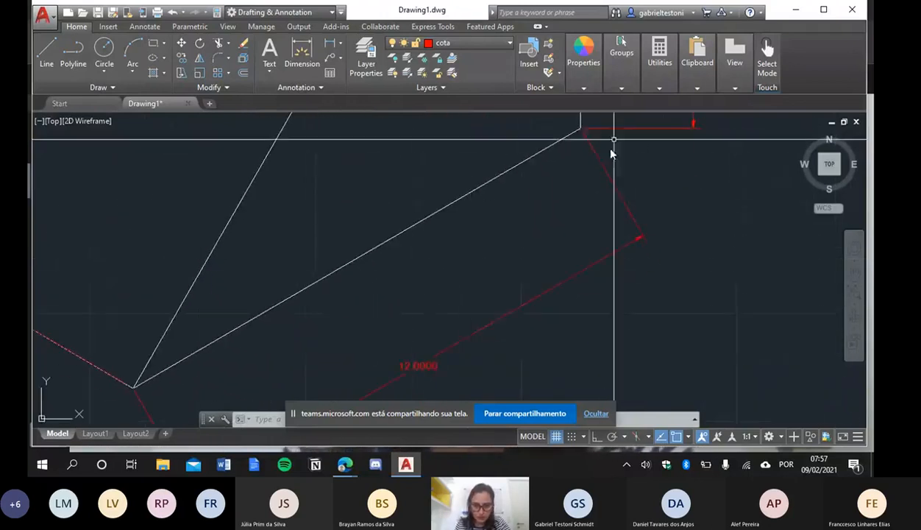
mouse_move(414, 329)
middle_down()
mouse_move(456, 256)
mouse_move(179, 382)
middle_up()
mouse_move(514, 250)
middle_down()
mouse_move(419, 403)
mouse_move(437, 401)
middle_up()
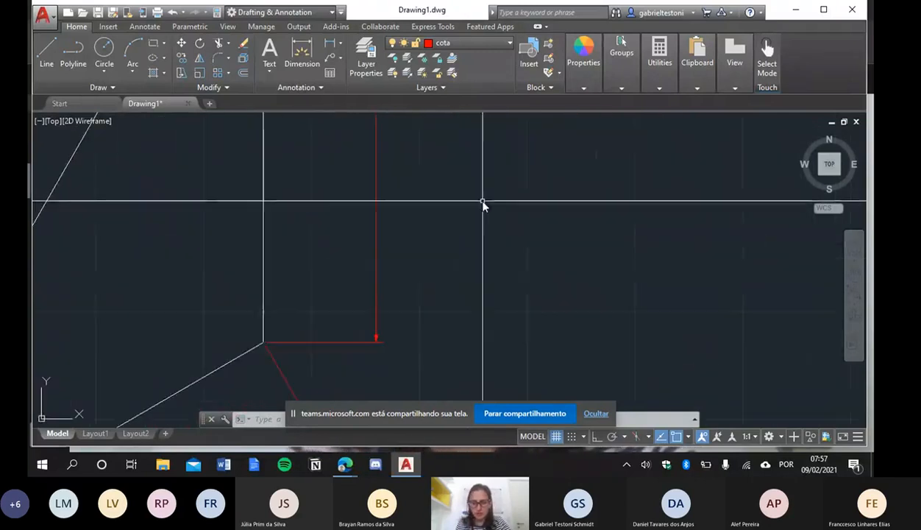
mouse_move(484, 204)
middle_down()
mouse_move(436, 395)
mouse_move(459, 341)
mouse_move(486, 344)
middle_up()
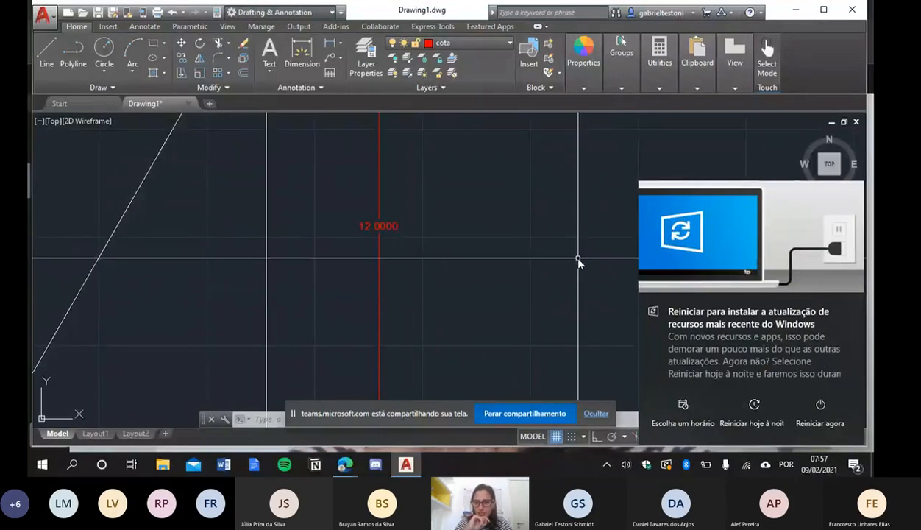
click(587, 279)
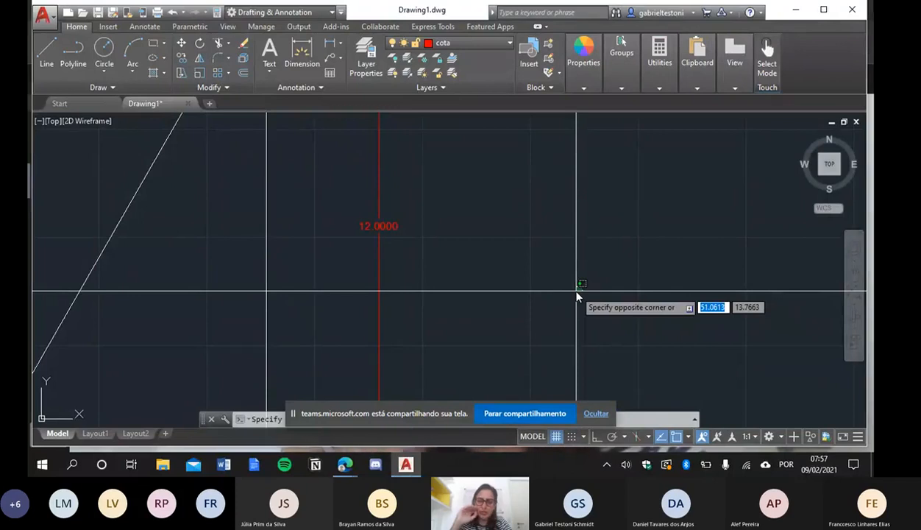
key(Escape)
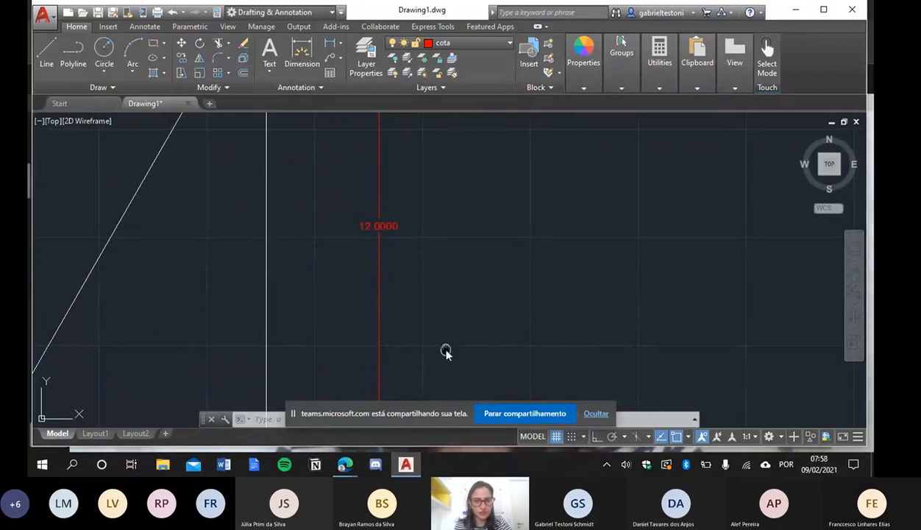
mouse_move(445, 353)
middle_down()
mouse_move(433, 222)
mouse_move(414, 248)
middle_up()
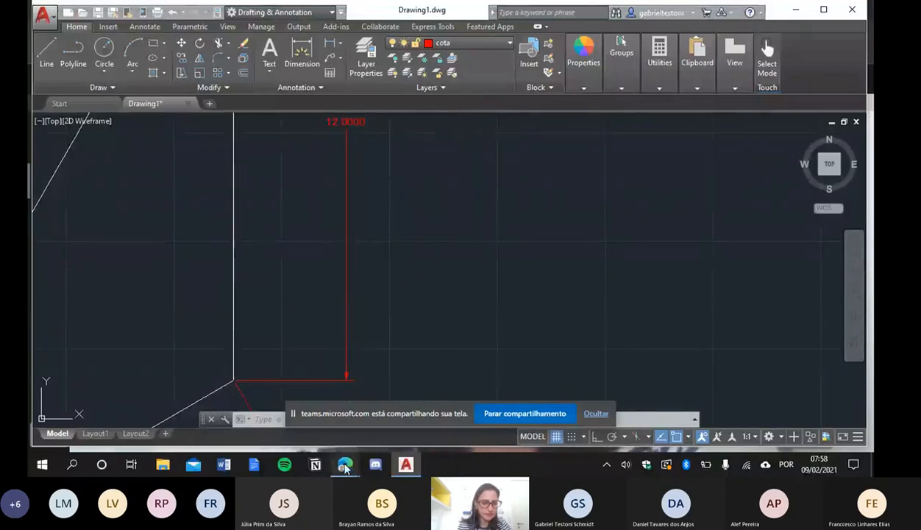
- Switch to the Teams meeting in the browser, unmute the microphone, and return to the AutoCAD drawing
mouse_move(342, 468)
click(280, 397)
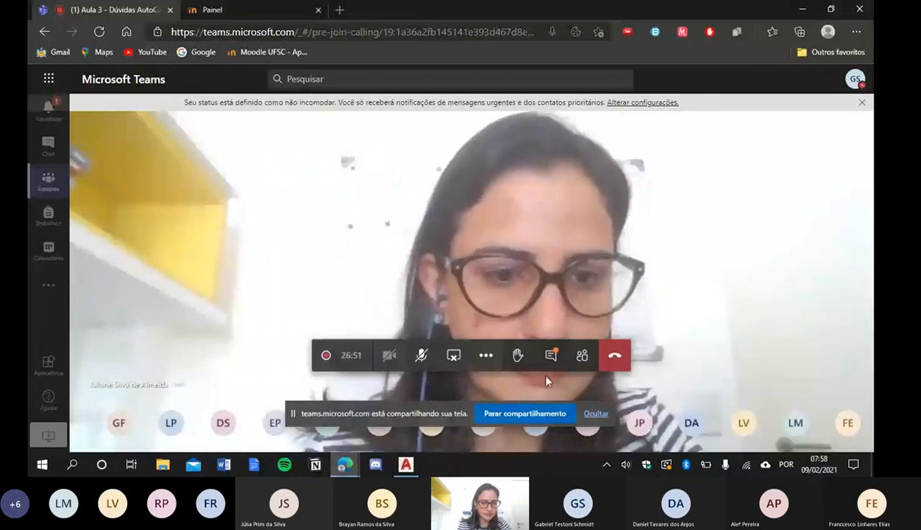
click(422, 355)
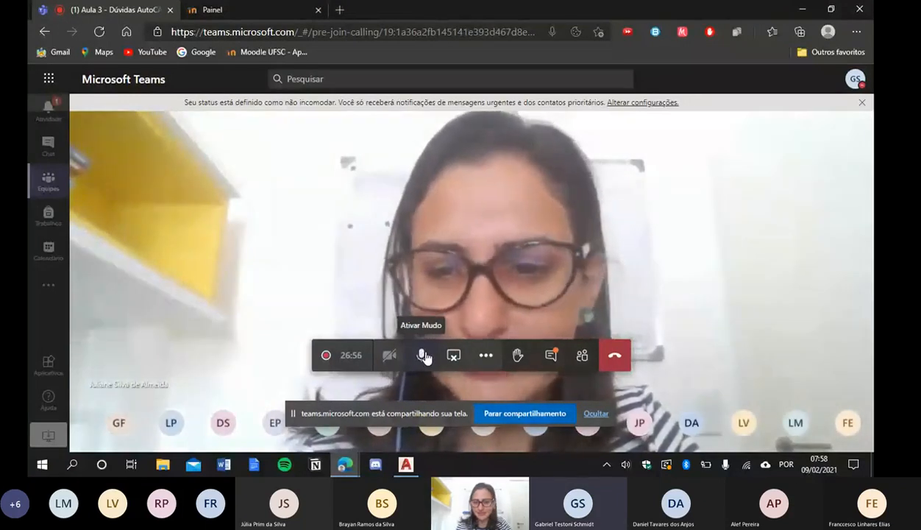
click(424, 356)
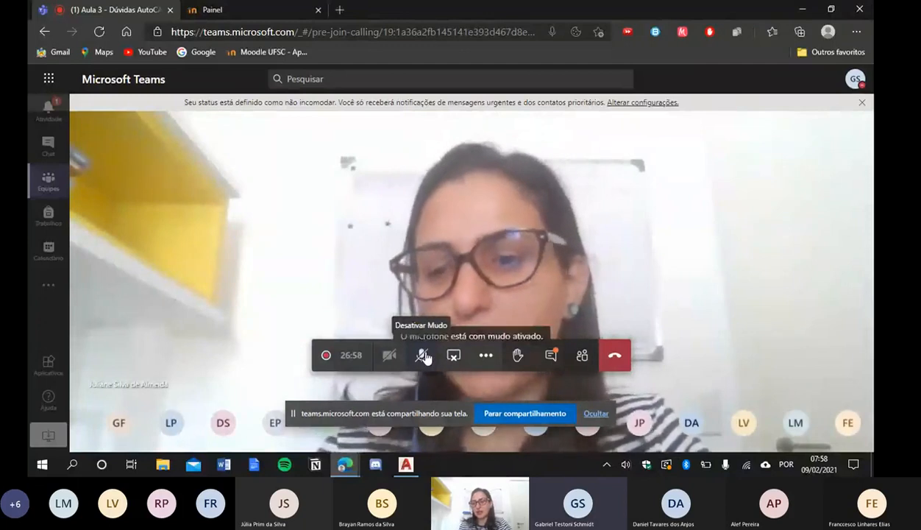
click(408, 463)
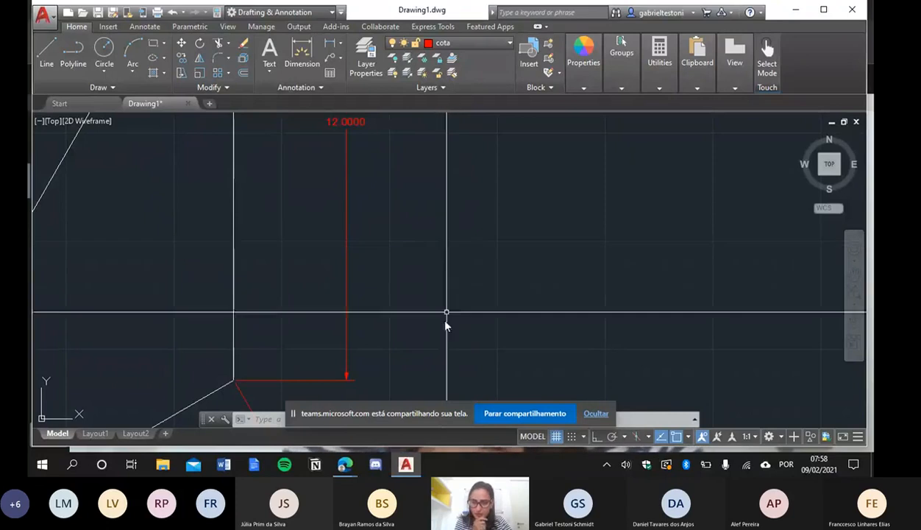
mouse_move(342, 468)
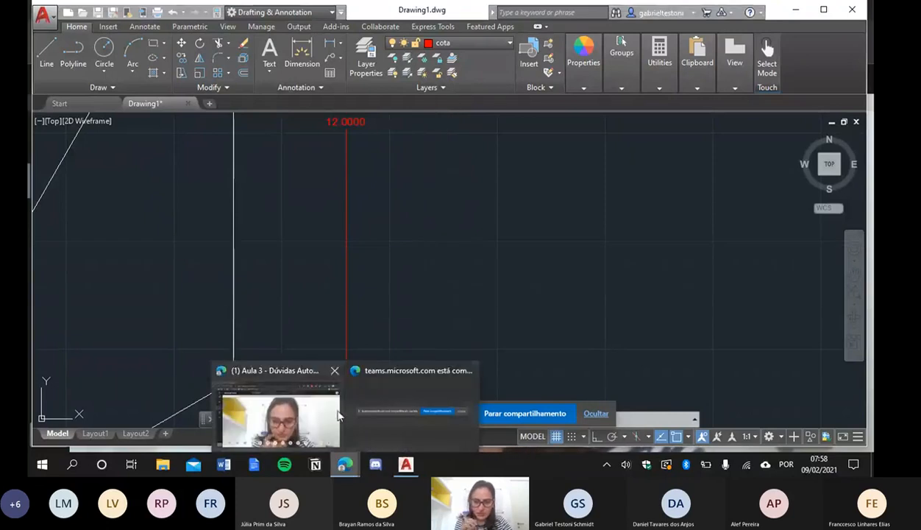
click(327, 389)
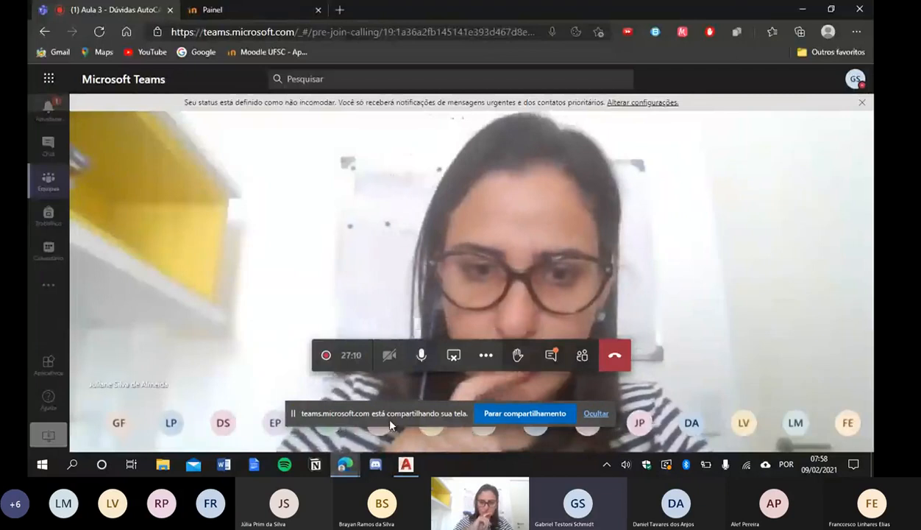
click(405, 465)
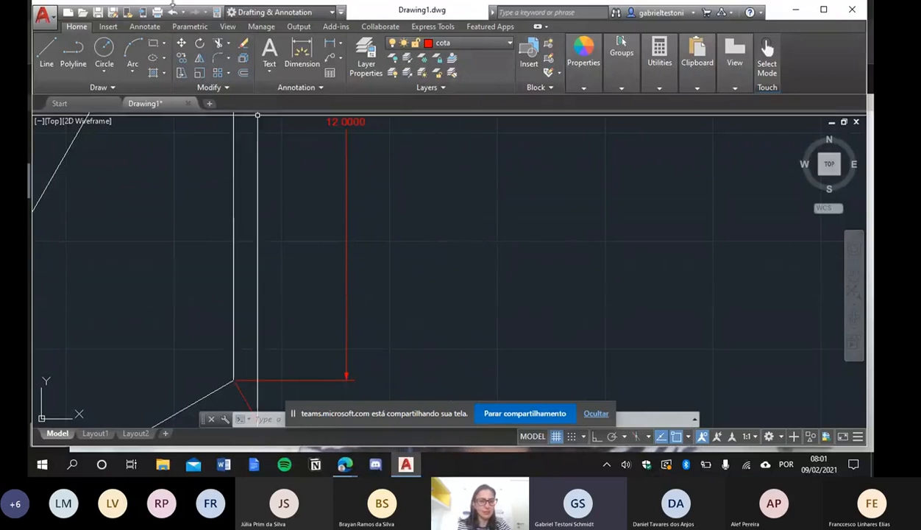
- Open the Dimension Style Manager to manage the drawing's dimension styles
click(144, 28)
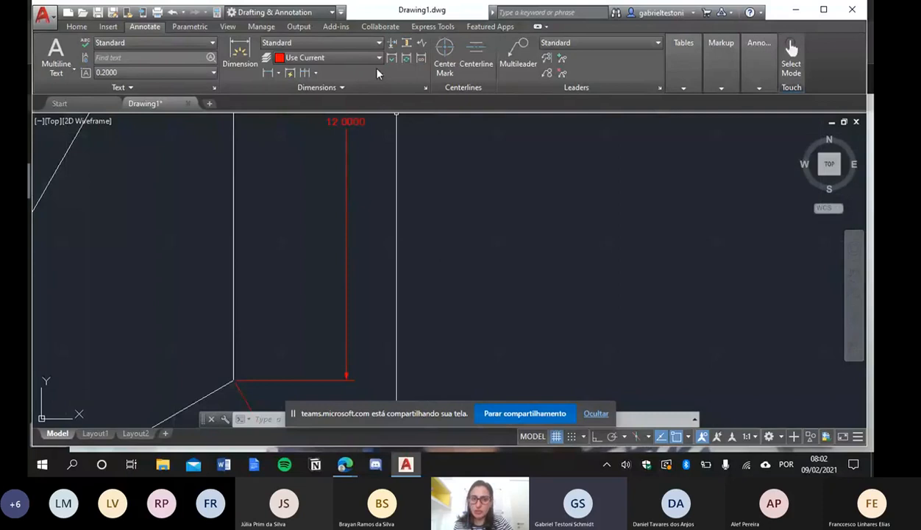
click(424, 88)
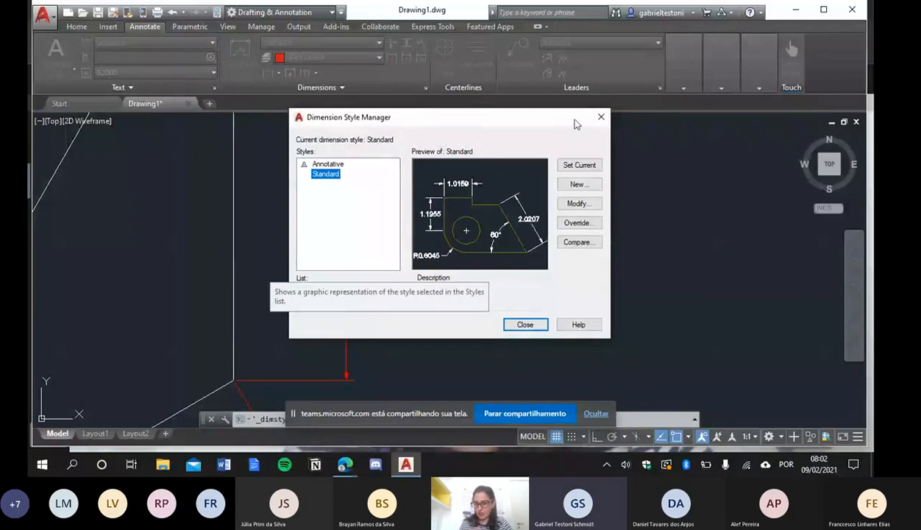
click(600, 116)
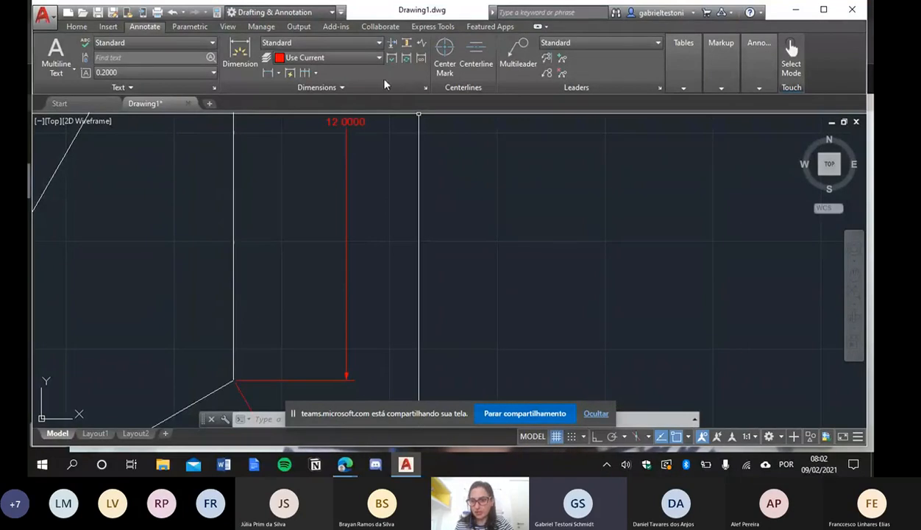
click(379, 44)
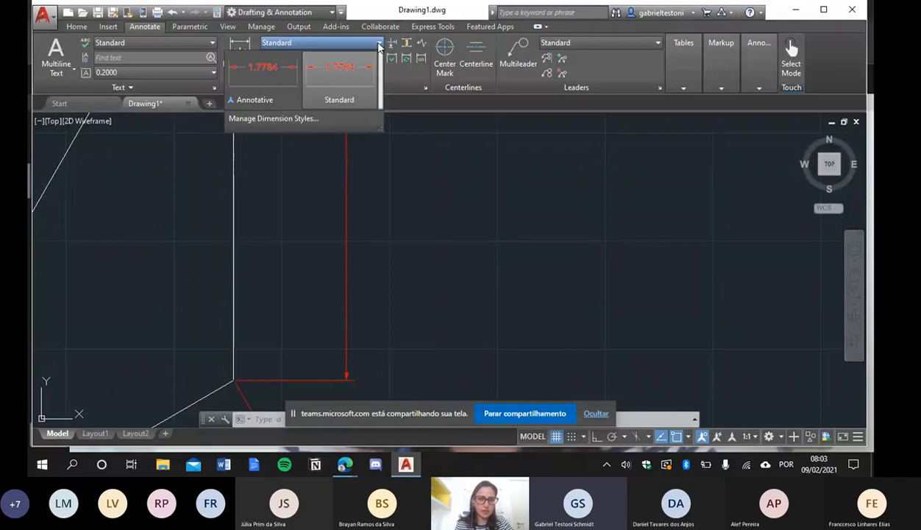
click(346, 118)
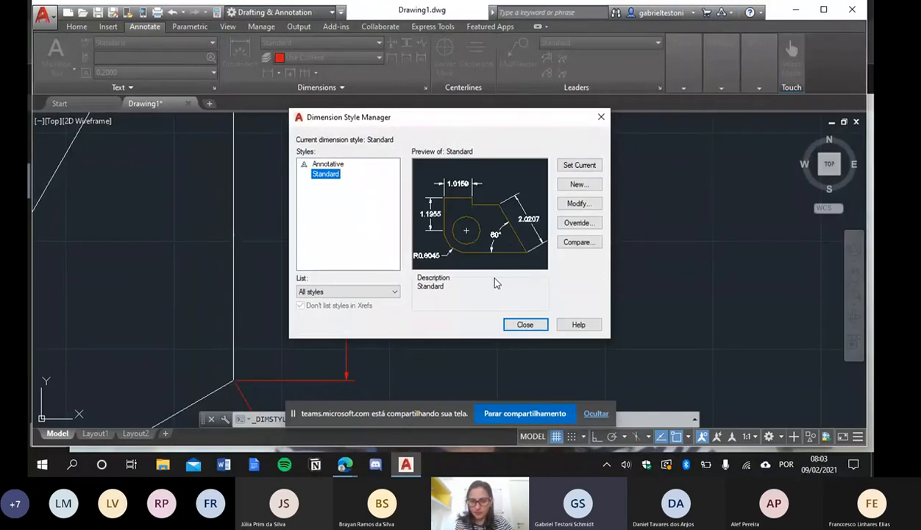
- Create a new dimension style named Copy of Standard, starting from Standard and used for all dimensions
click(572, 185)
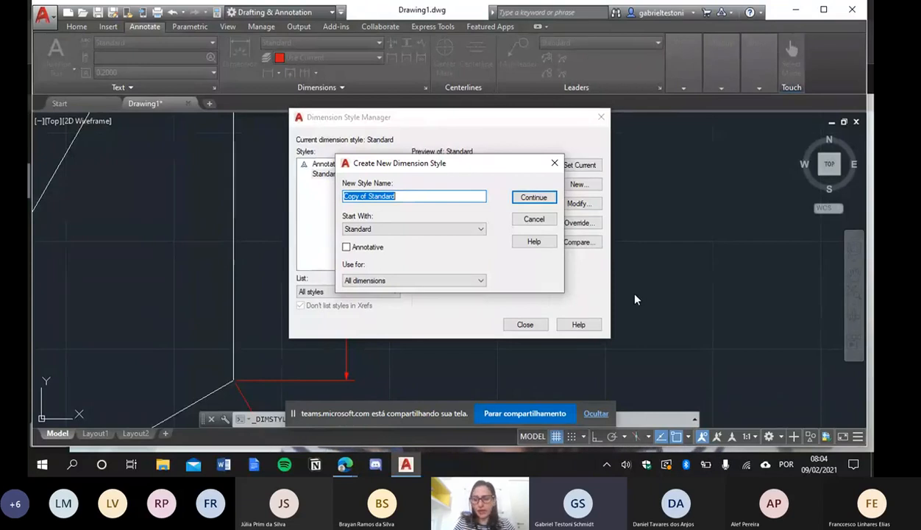
click(451, 192)
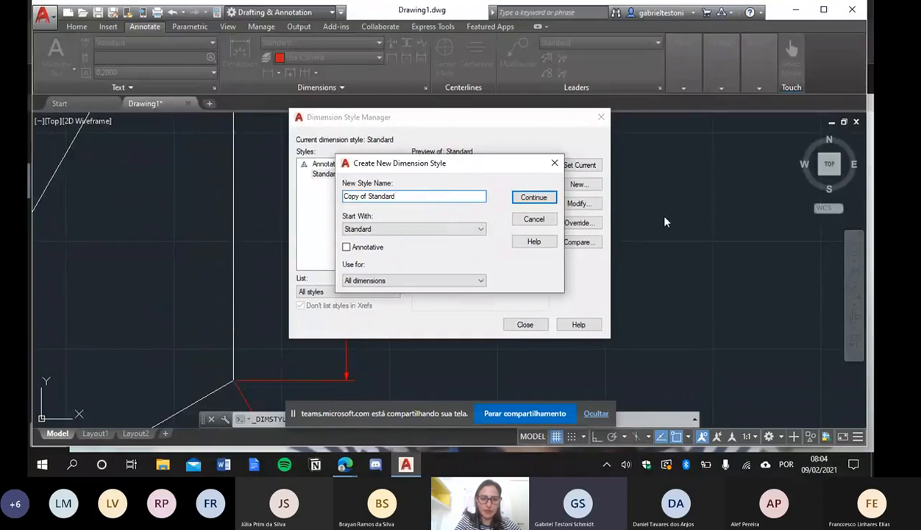
click(531, 198)
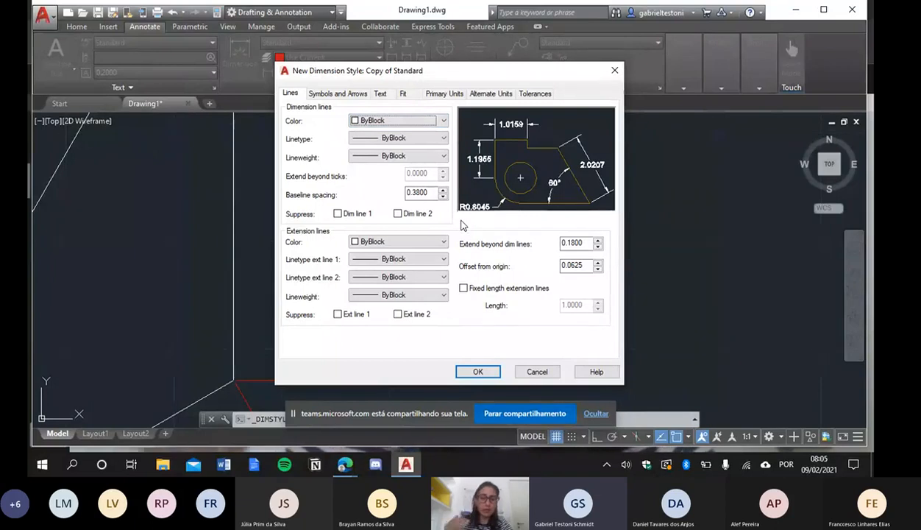
- Set the color of both the dimension lines and the extension lines to ByLayer
click(442, 121)
click(414, 134)
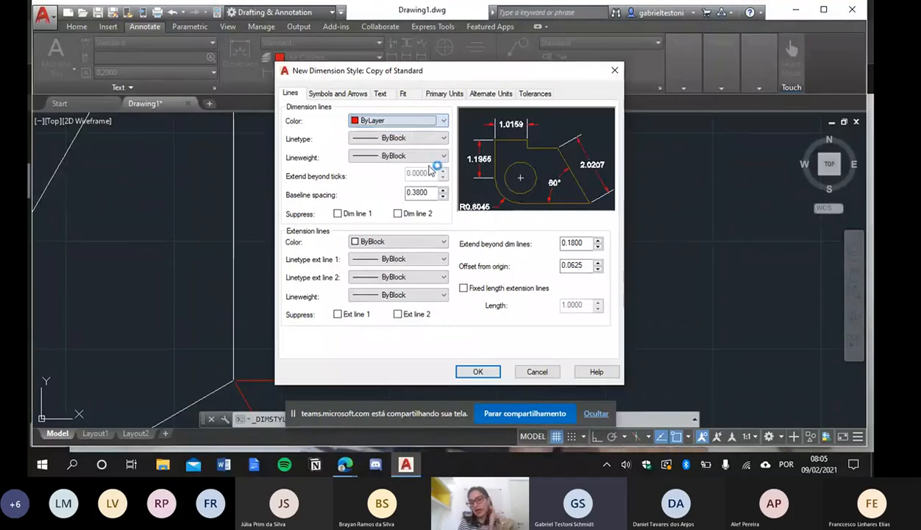
click(439, 242)
click(414, 255)
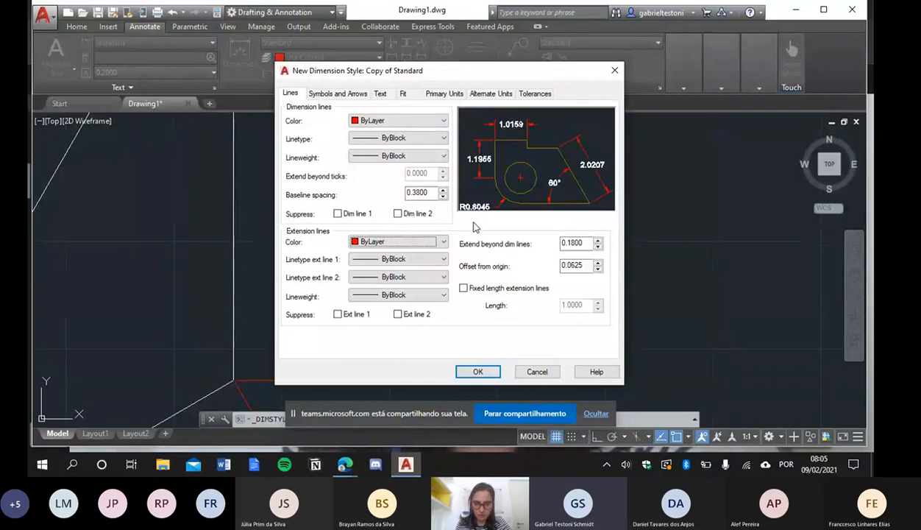
- Set the dimension lines' linetype to ByLayer and try to set their lineweight to ByLayer as well
click(412, 138)
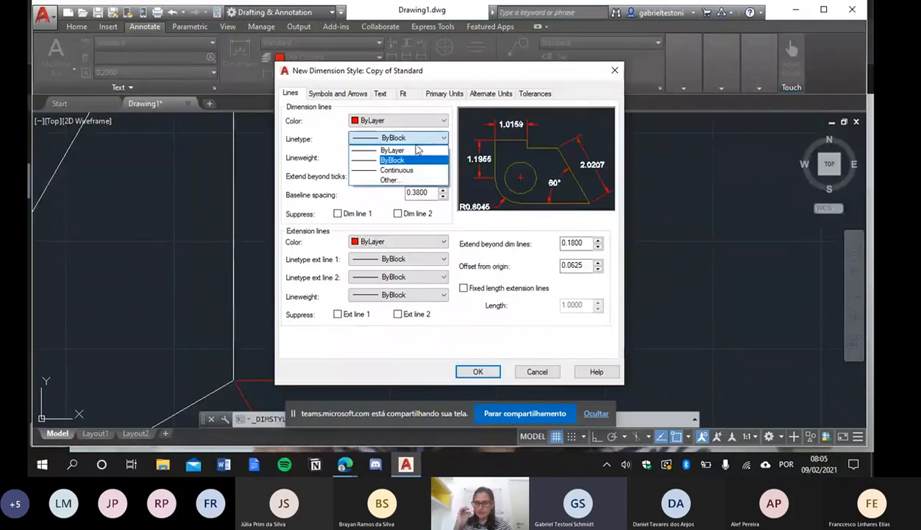
click(417, 151)
click(414, 156)
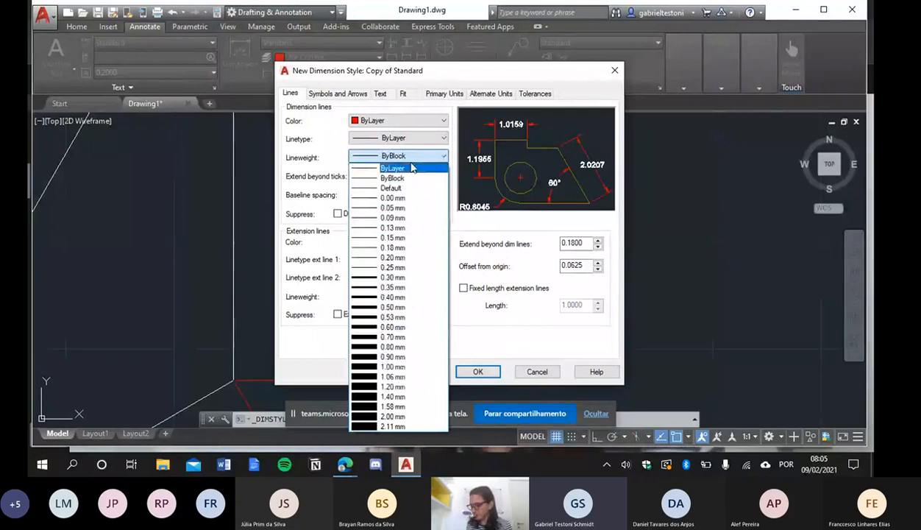
click(421, 170)
- Set both extension line linetypes and the lineweights of the extension and dimension lines to ByLayer
click(415, 259)
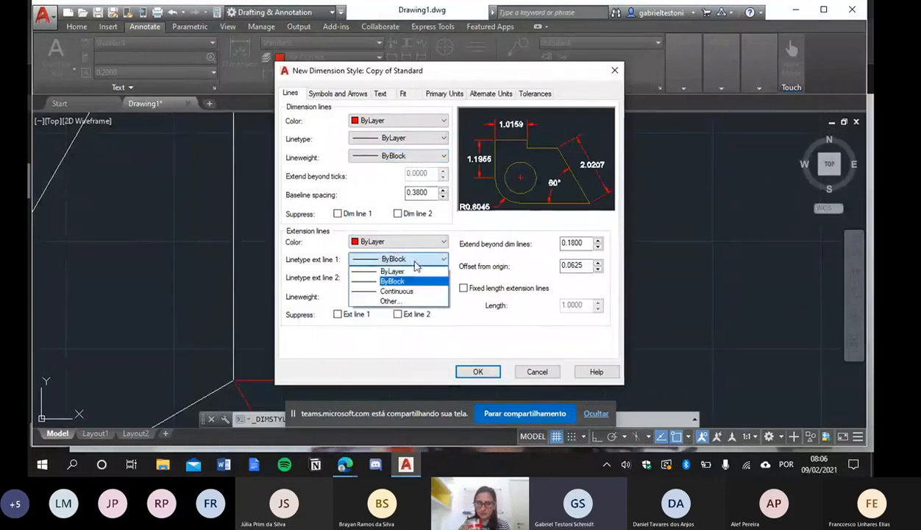
click(417, 276)
click(417, 276)
click(416, 288)
click(414, 294)
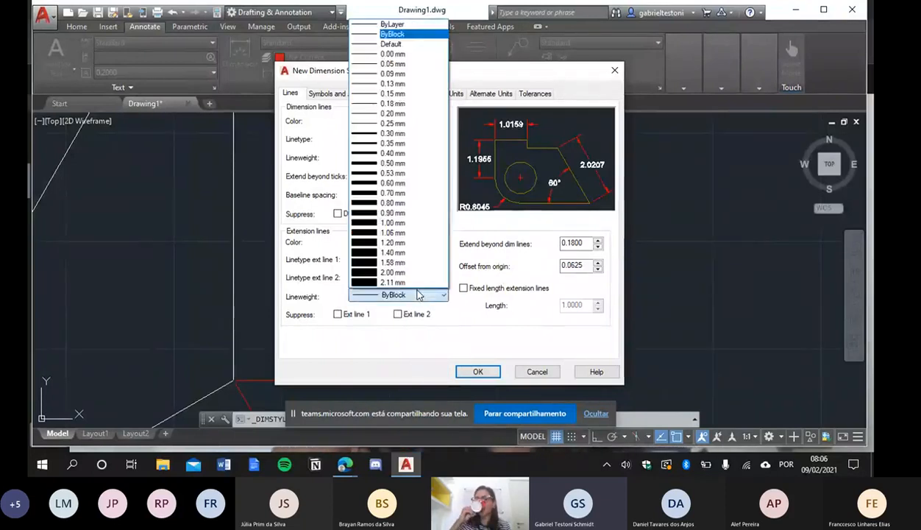
click(392, 24)
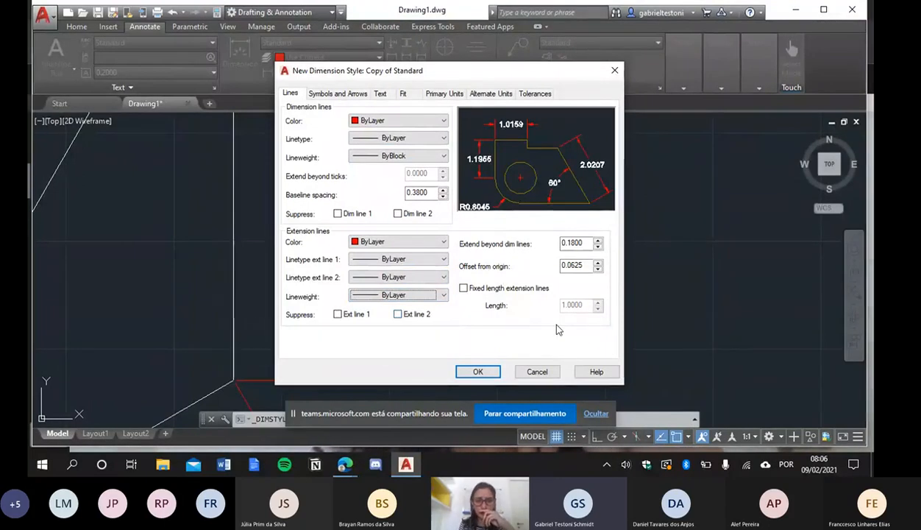
click(417, 157)
click(418, 169)
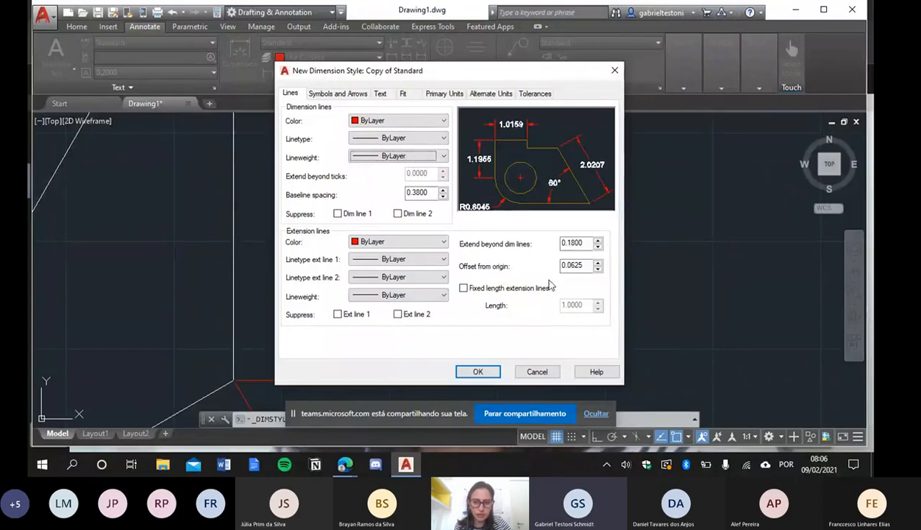
- Set the extension lines' offset from origin to 1
click(584, 267)
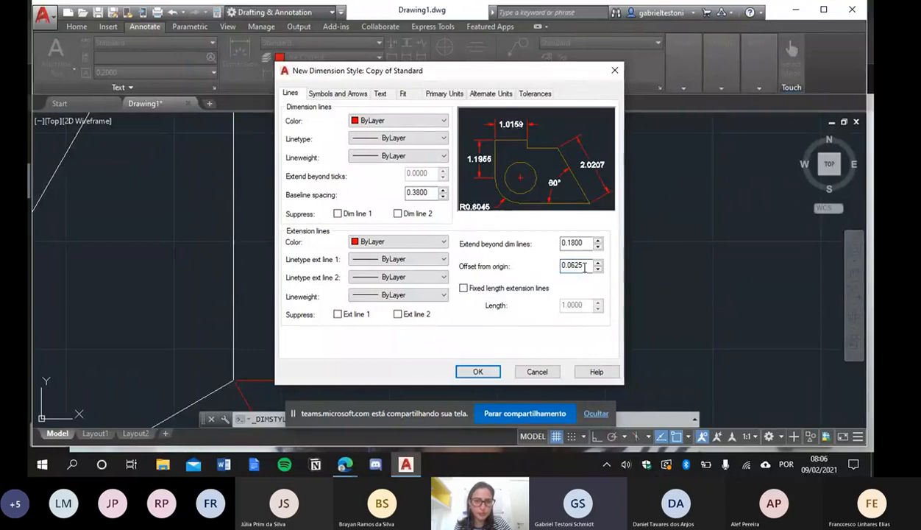
key(BackSpace)
key(BackSpace)
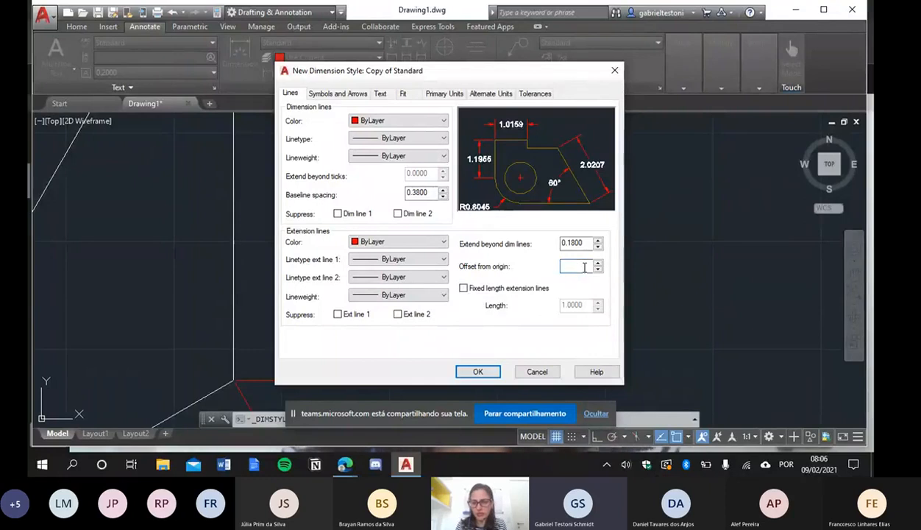
text(1)
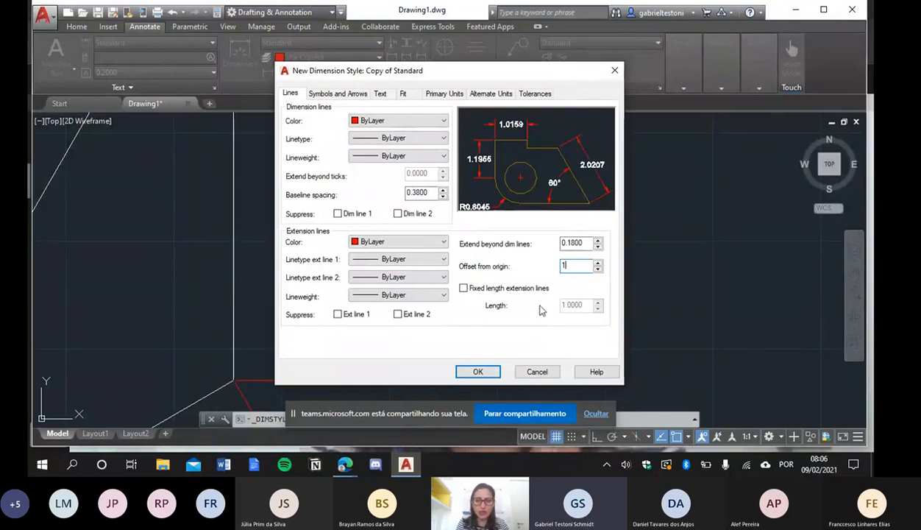
click(587, 242)
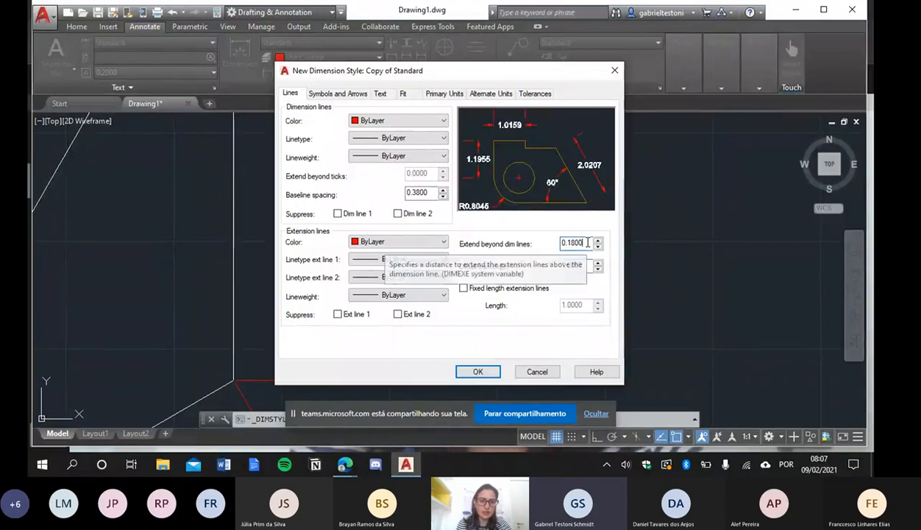
- Enable fixed length extension lines and set their length to 50
click(463, 288)
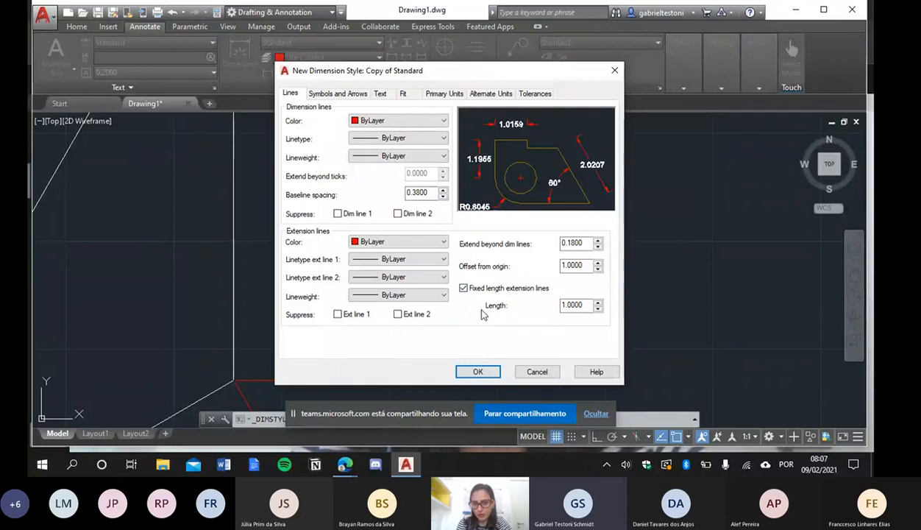
click(564, 306)
key(BackSpace)
text(5)
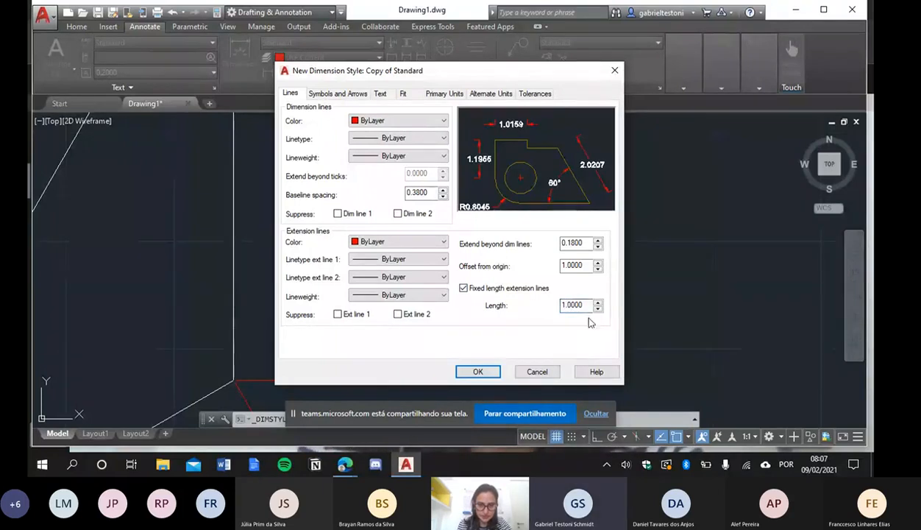
text(0)
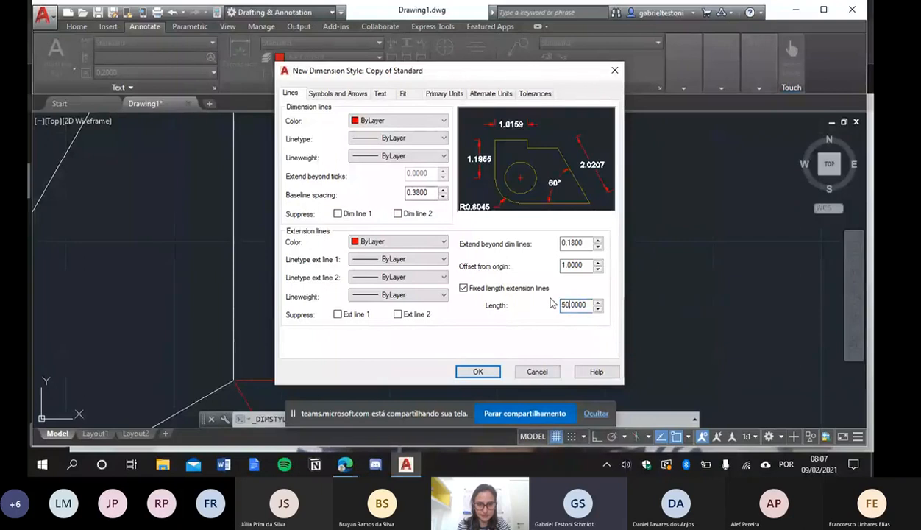
click(464, 289)
click(463, 288)
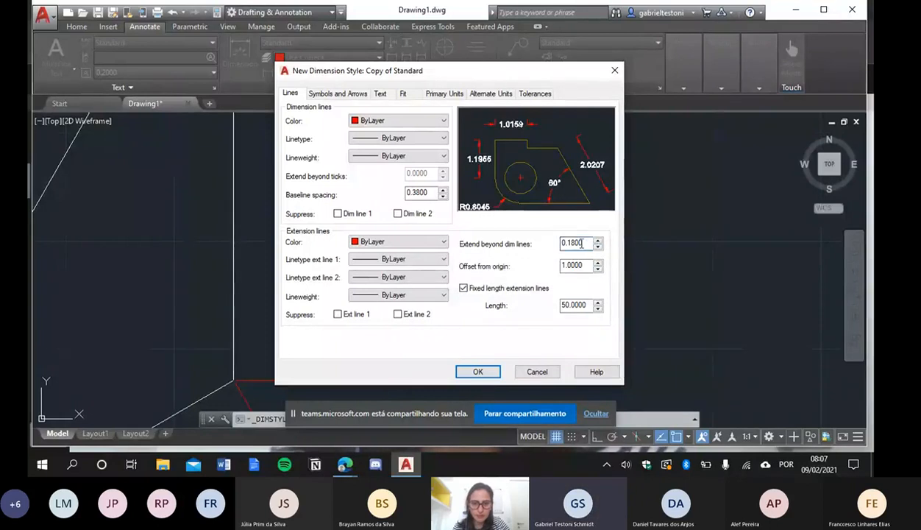
- Set the extension lines to extend 1 beyond the dimension lines and check the style preview
drag(585, 243, 560, 243)
text(1)
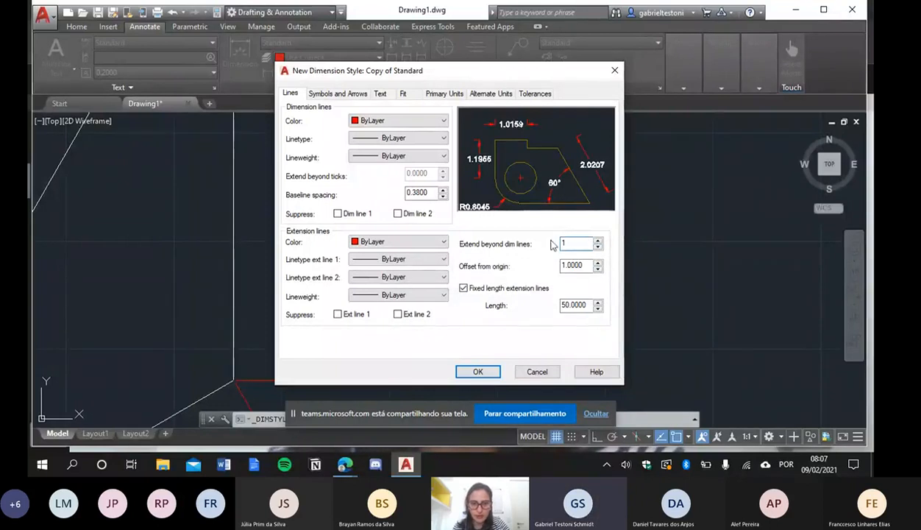
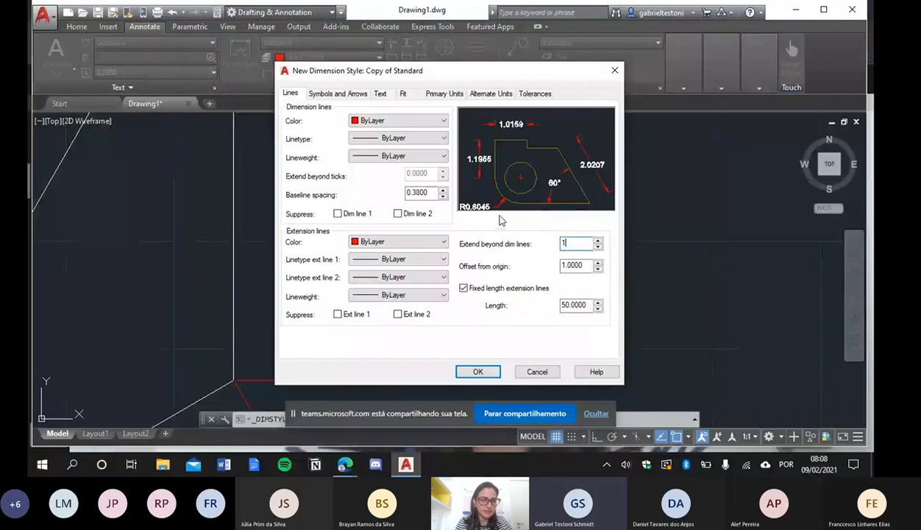
click(344, 94)
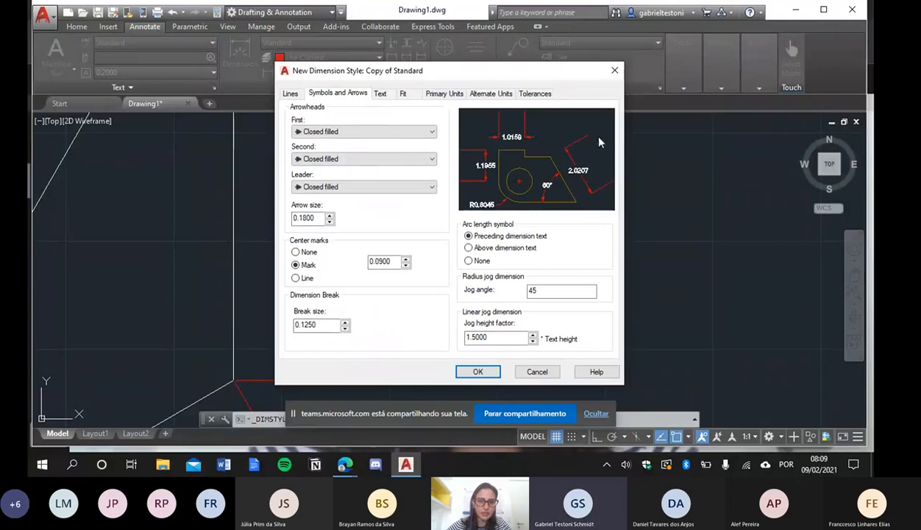
- Set the extension lines to extend 0.5 beyond the dimension lines
click(290, 94)
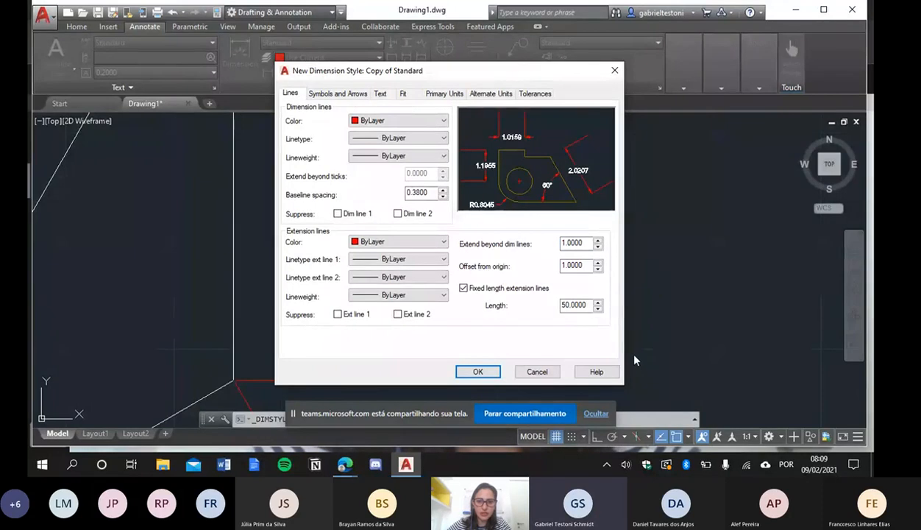
click(568, 243)
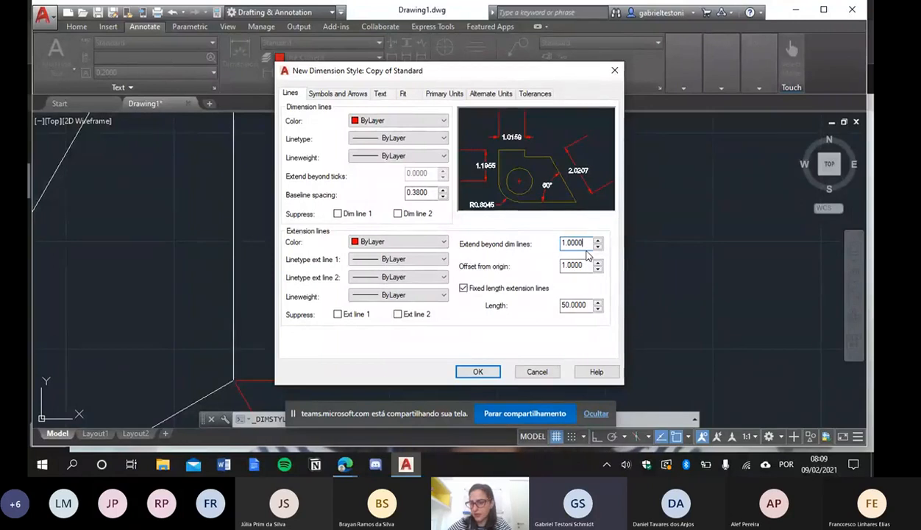
key(BackSpace)
key(BackSpace)
key(BackSpace)
key(BackSpace)
key(BackSpace)
key(BackSpace)
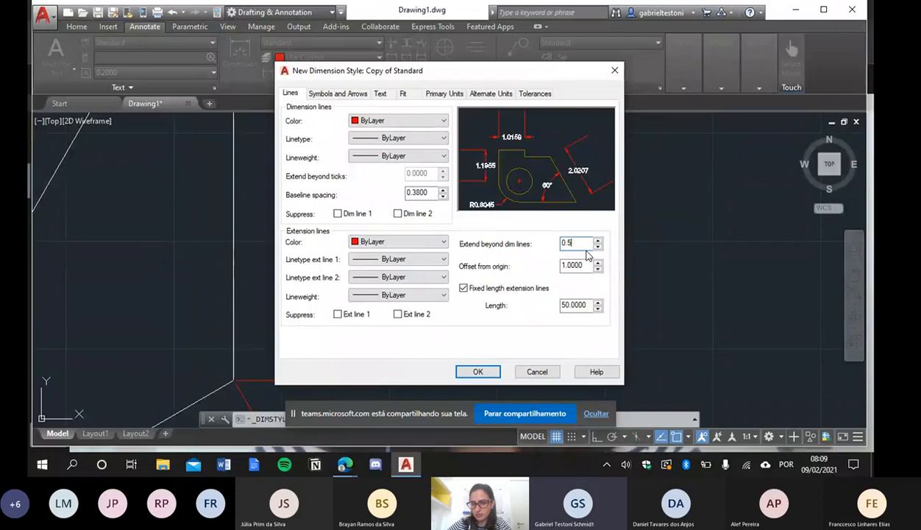
- Try an arrow size of 0.5 for the dimension arrowheads and settle on 0.3
click(335, 94)
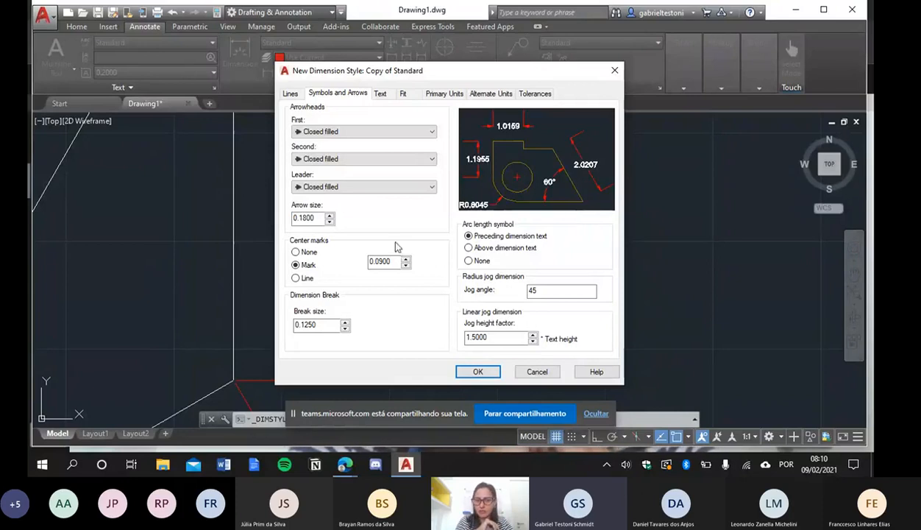
double_click(321, 217)
text(0.1805)
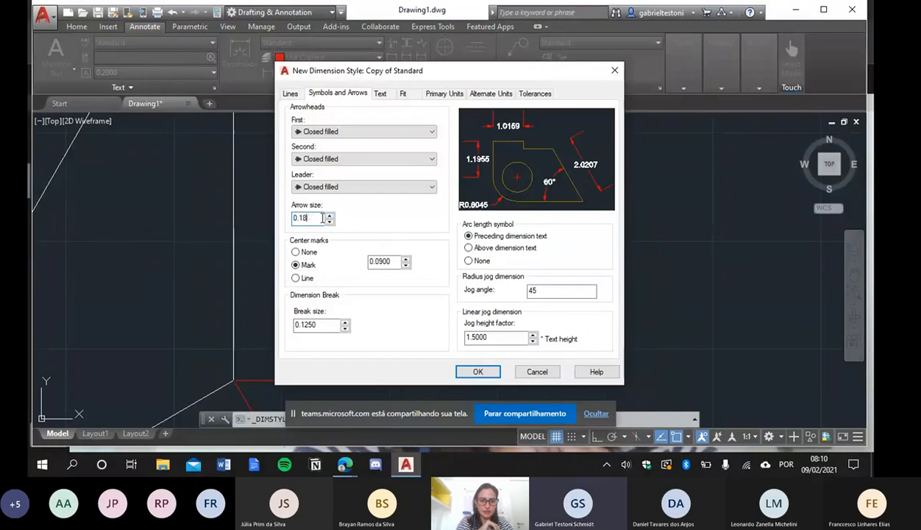
key(BackSpace)
key(BackSpace)
text(5)
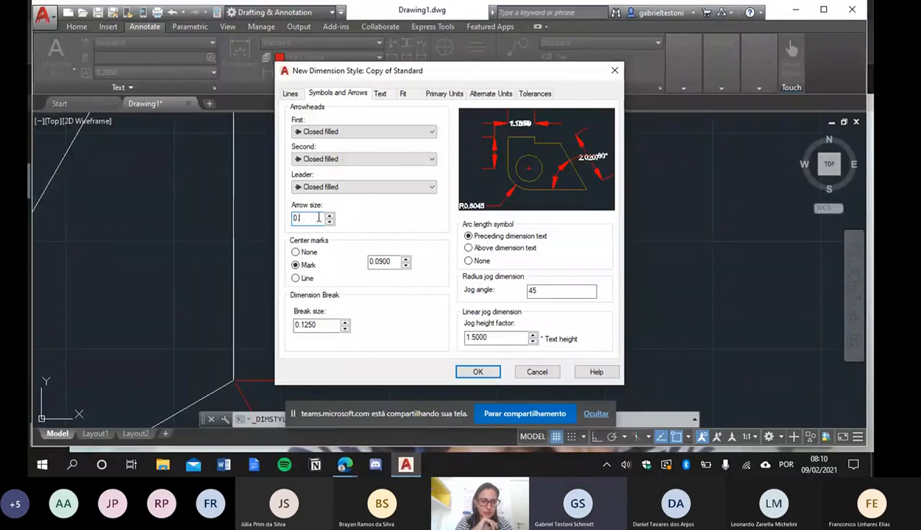
text(3000)
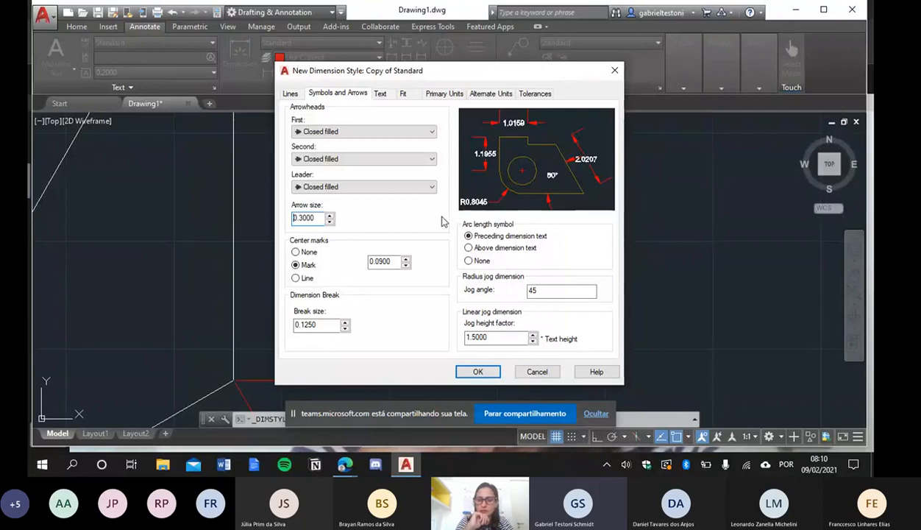
- Set the first and second dimension arrowheads to Architectural tick, trying Dot as an alternative before settling on the tick
click(416, 132)
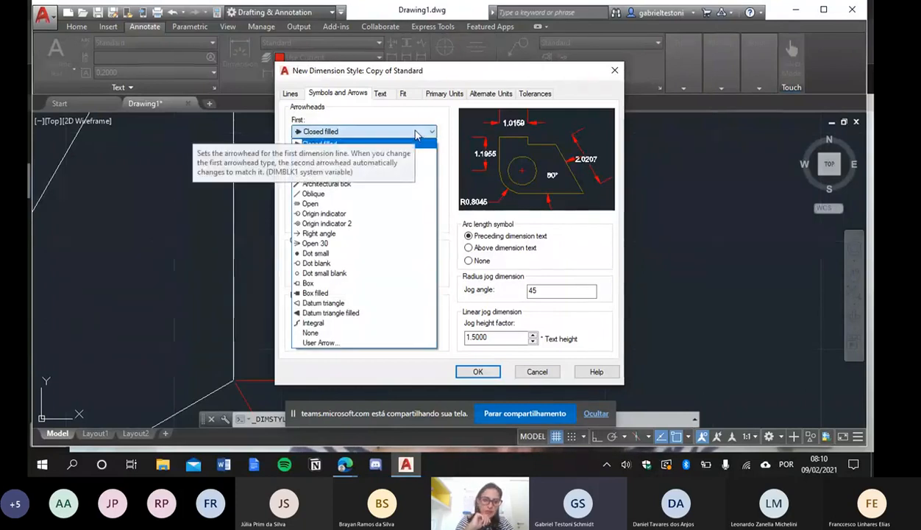
click(412, 184)
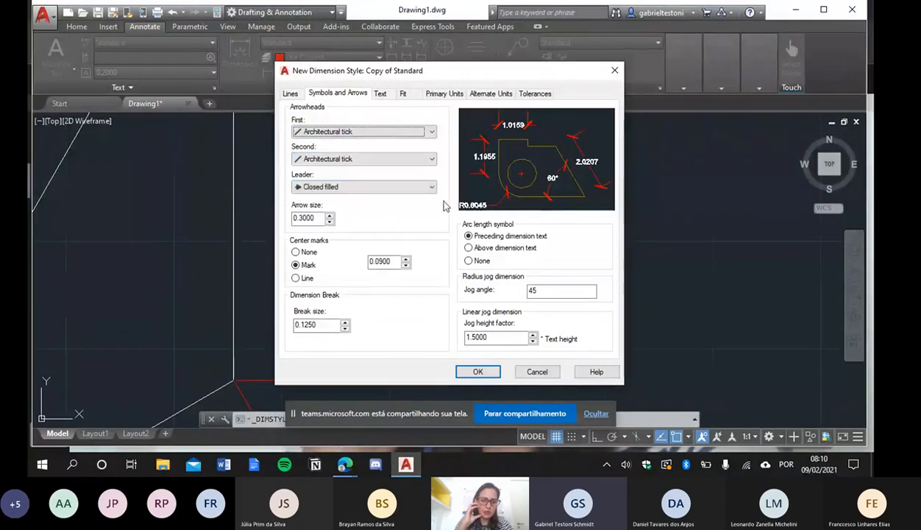
click(432, 132)
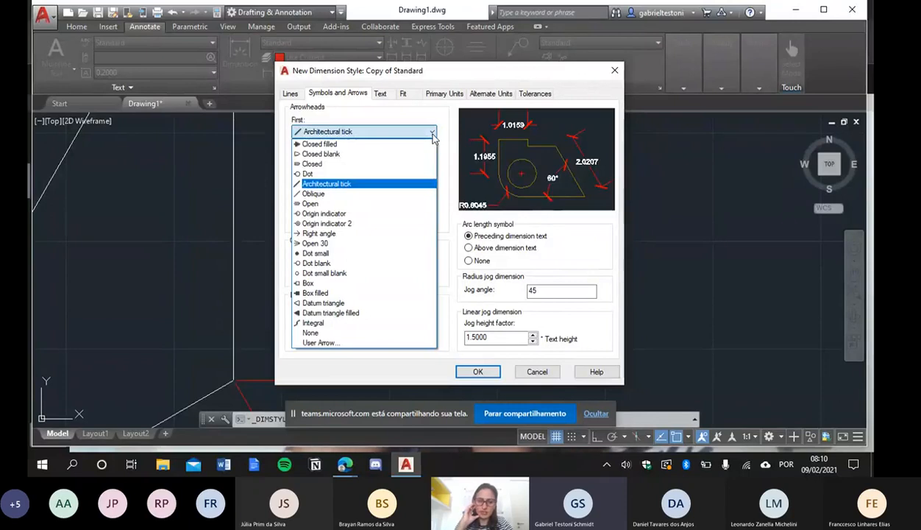
click(425, 174)
click(430, 132)
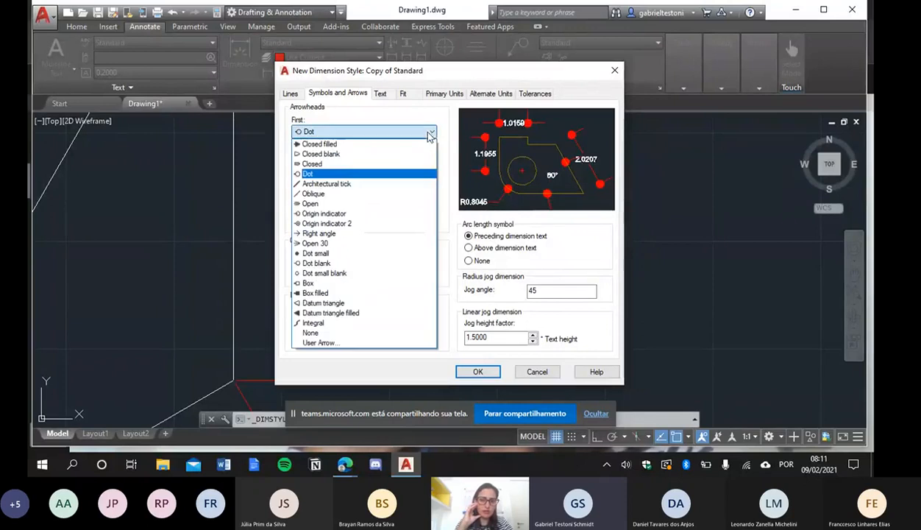
click(407, 183)
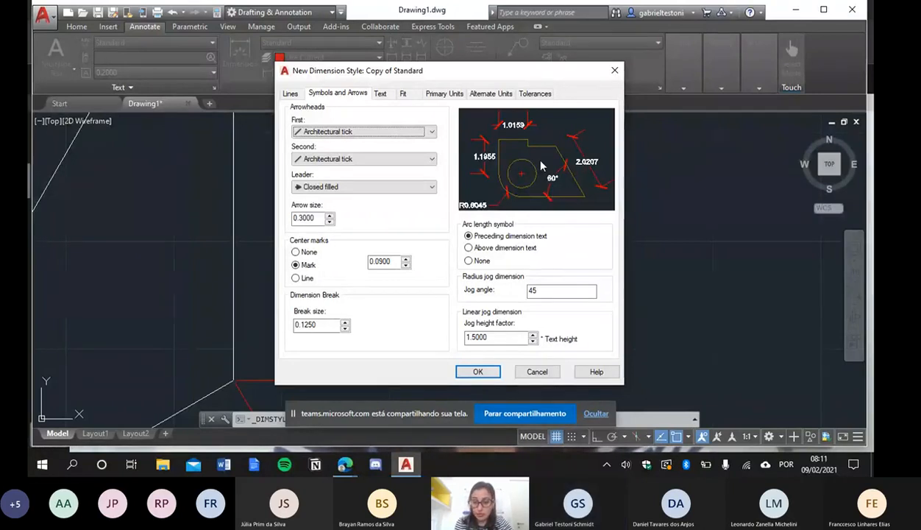
- Keep the dimension text style as Standard and set the text color to ByLayer
click(378, 94)
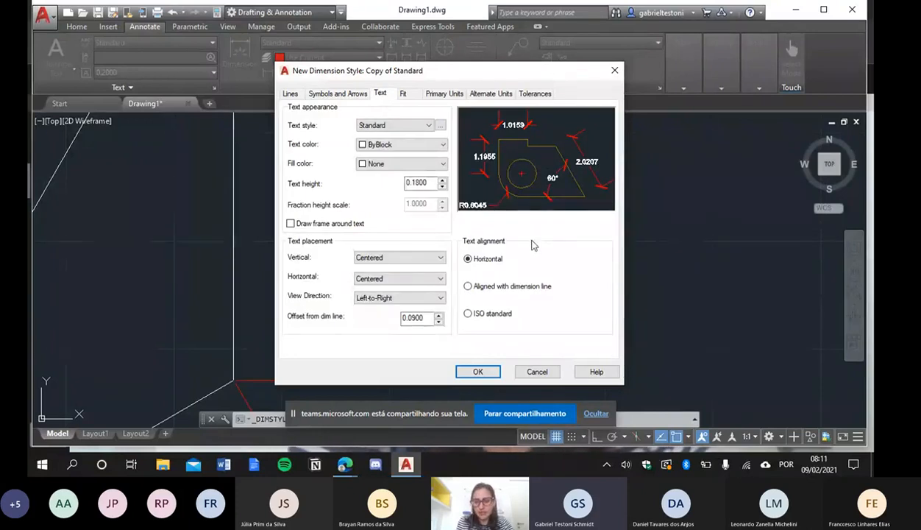
click(402, 126)
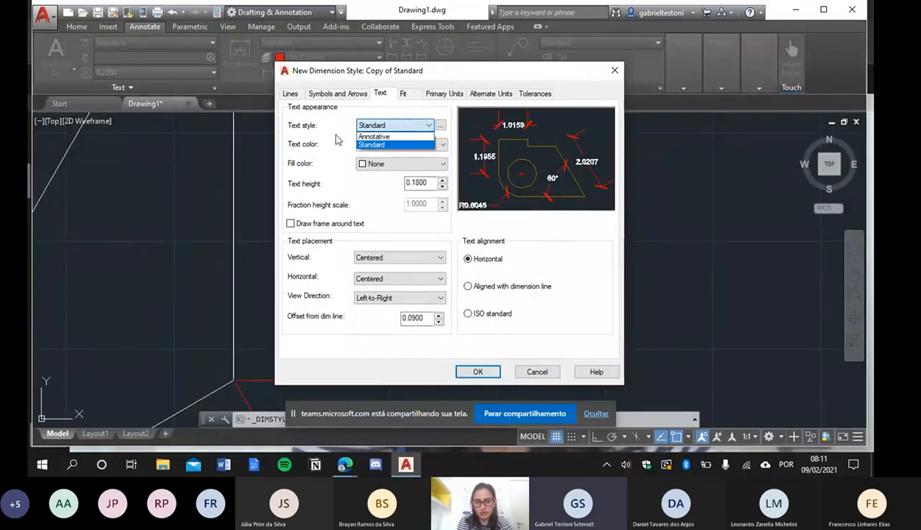
click(368, 144)
click(402, 144)
click(376, 160)
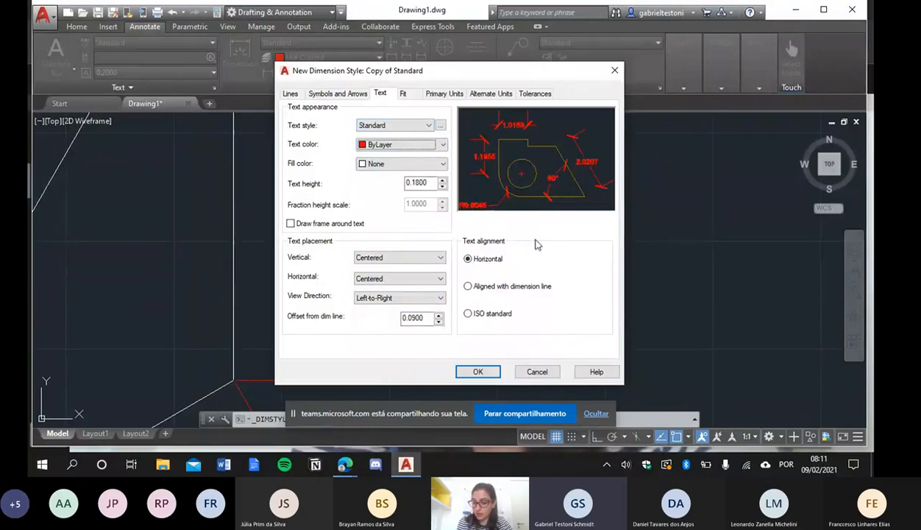
click(391, 125)
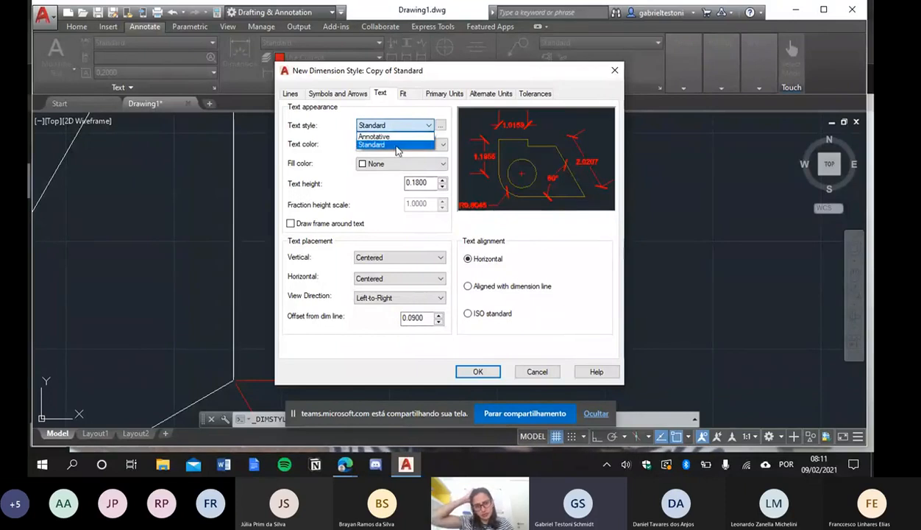
click(396, 145)
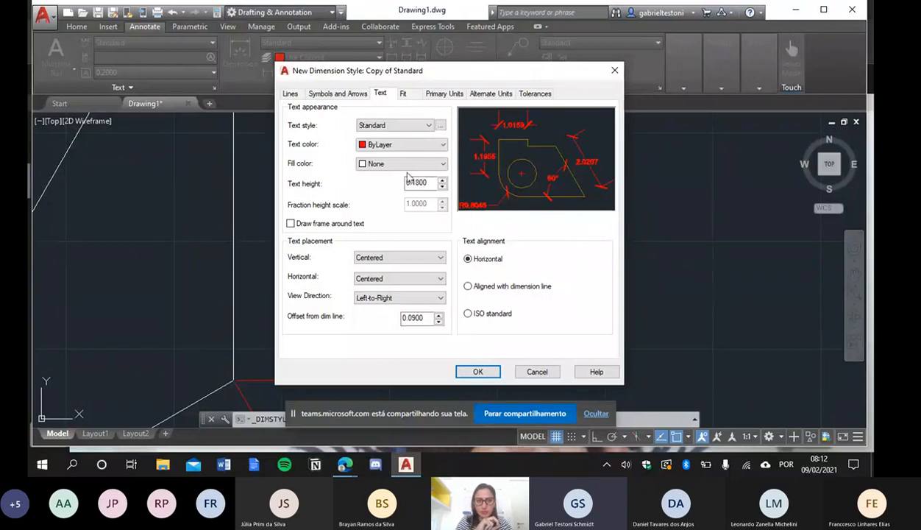
- Set the dimension text height to 0.5
drag(427, 183, 415, 182)
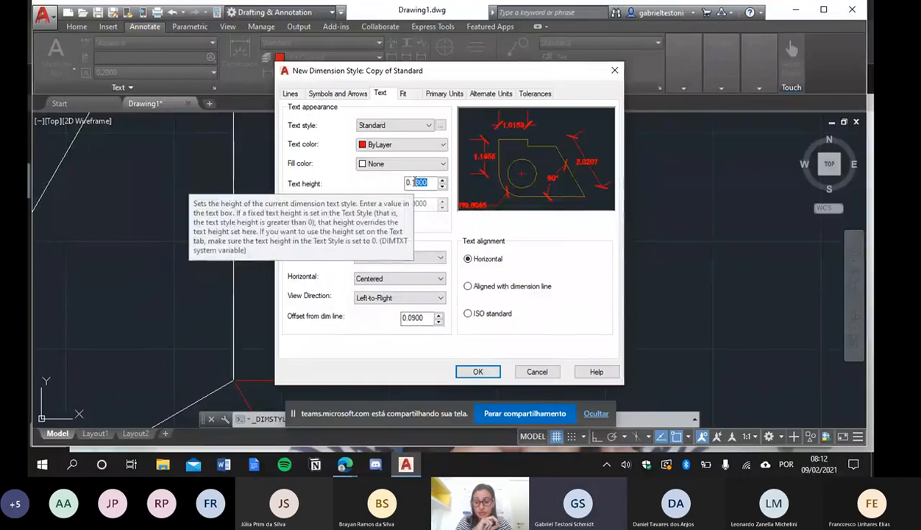
key(BackSpace)
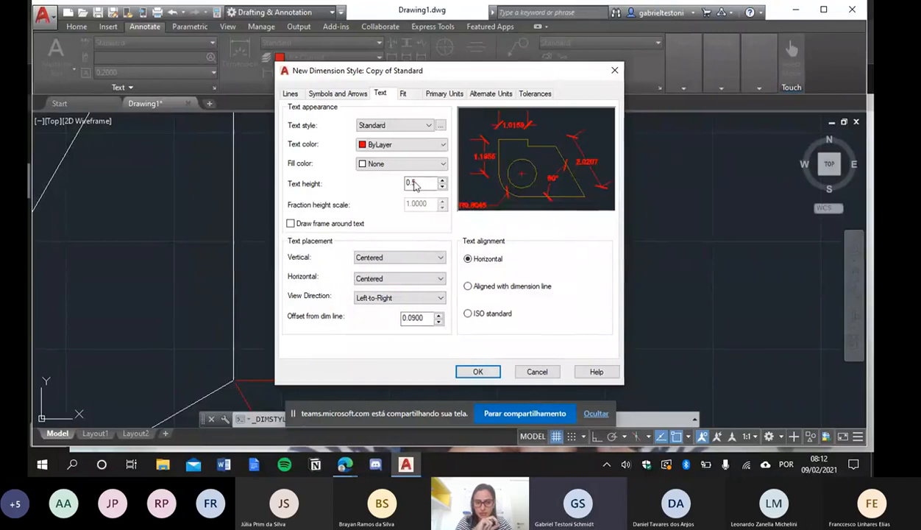
key(BackSpace)
text(5)
key(Tab)
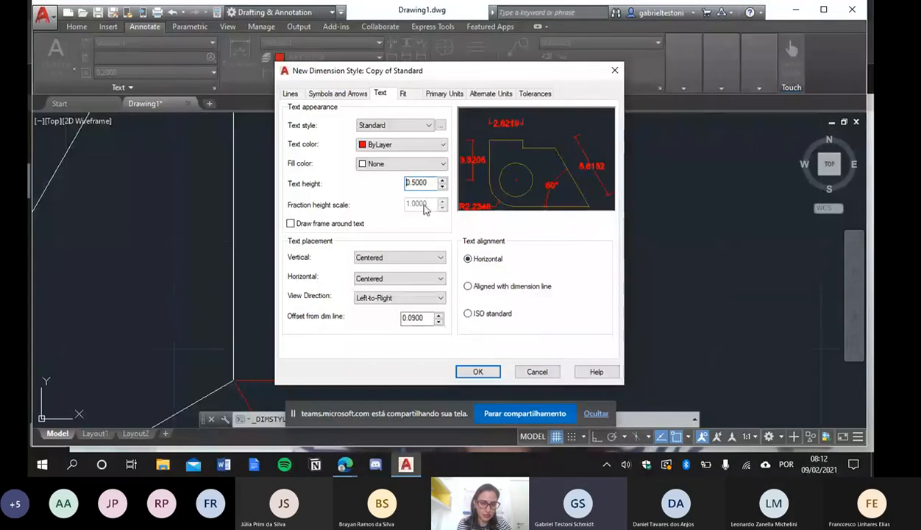
- Try a text offset of 0.2 from the dimension line
click(428, 317)
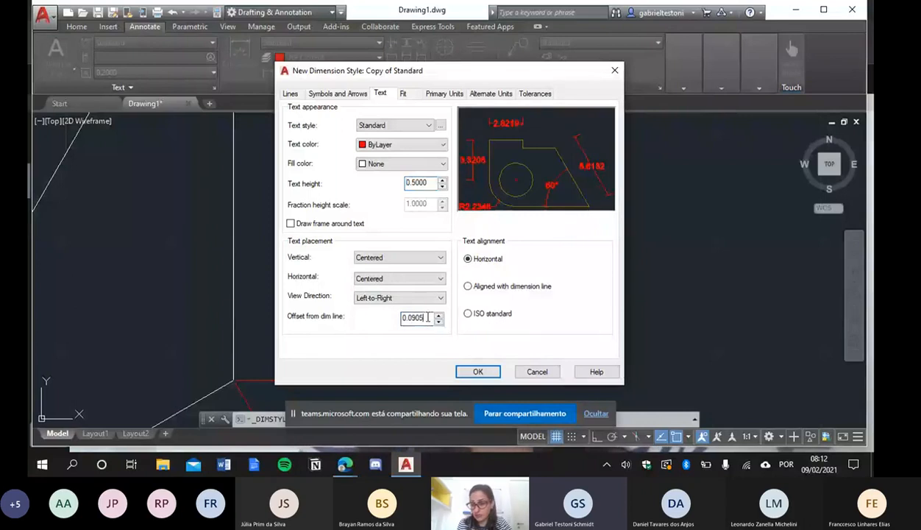
key(BackSpace)
key(BackSpace)
key(BackSpace)
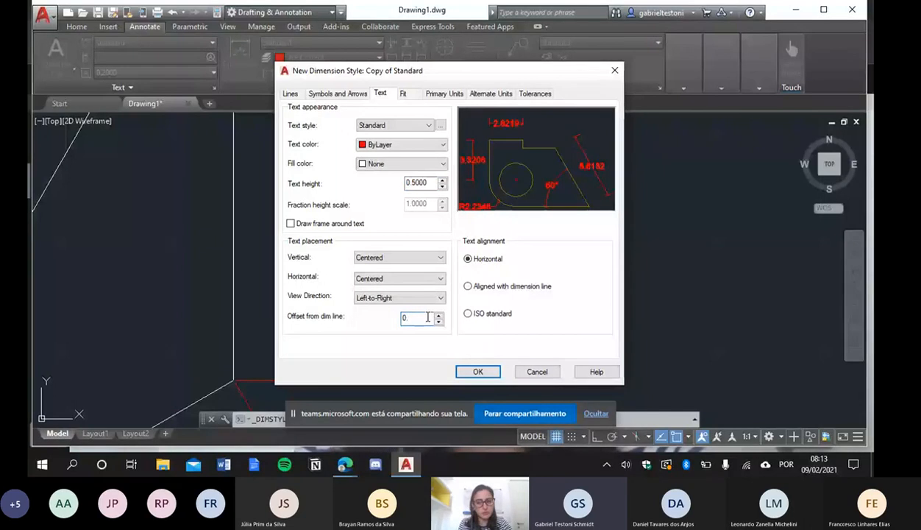
text(2000)
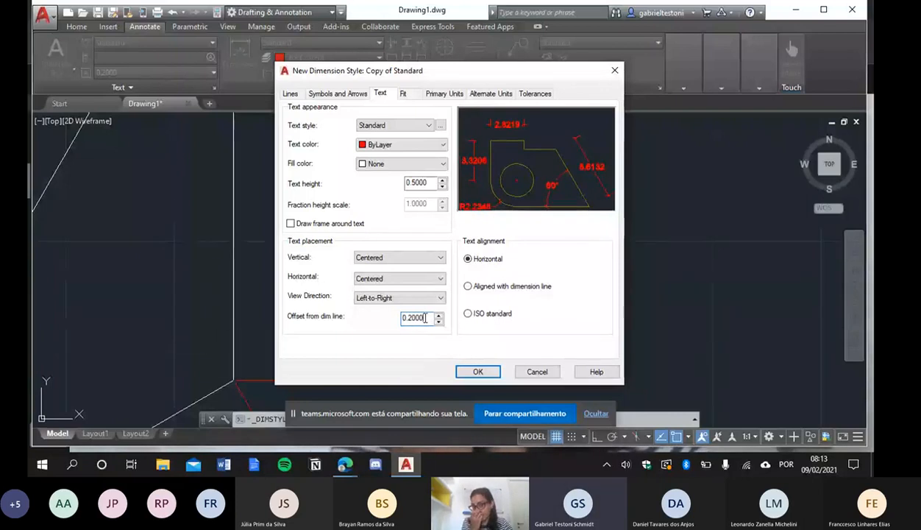
- Set the text offset from the dimension line to 0.5 and refresh the style preview
key(BackSpace)
key(BackSpace)
key(BackSpace)
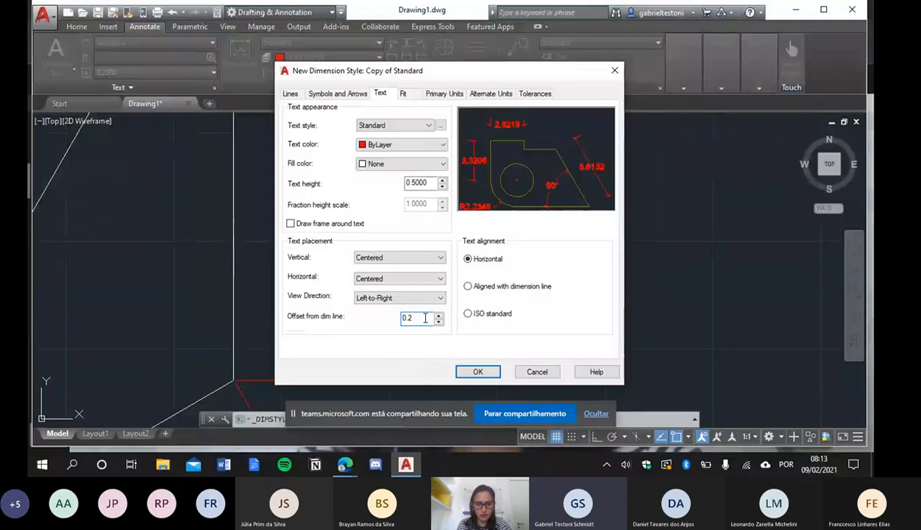
key(BackSpace)
text(5)
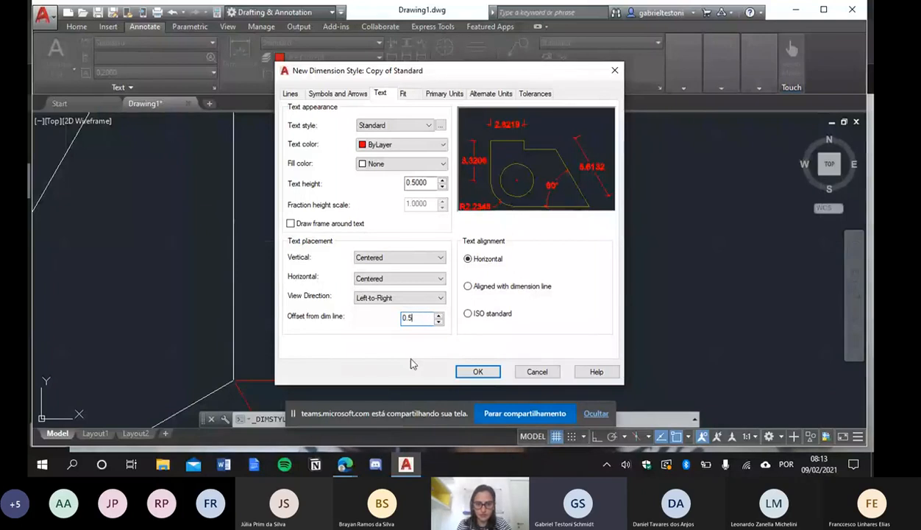
click(544, 125)
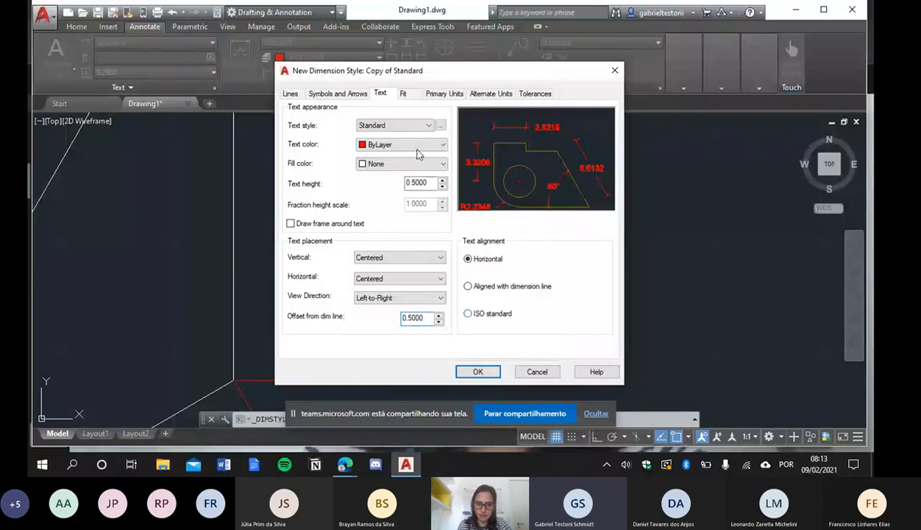
- Set the primary units' measurement scale factor to 0.5 and the decimal separator to Comma
click(434, 95)
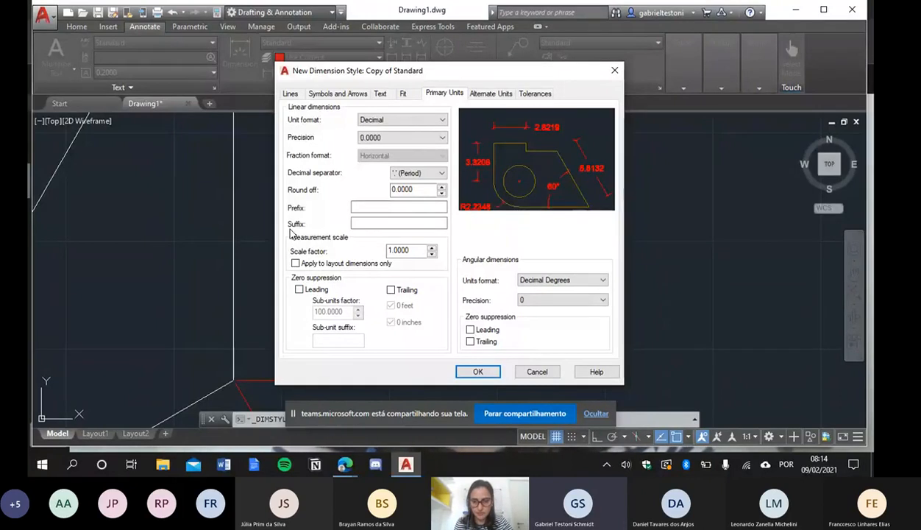
click(416, 251)
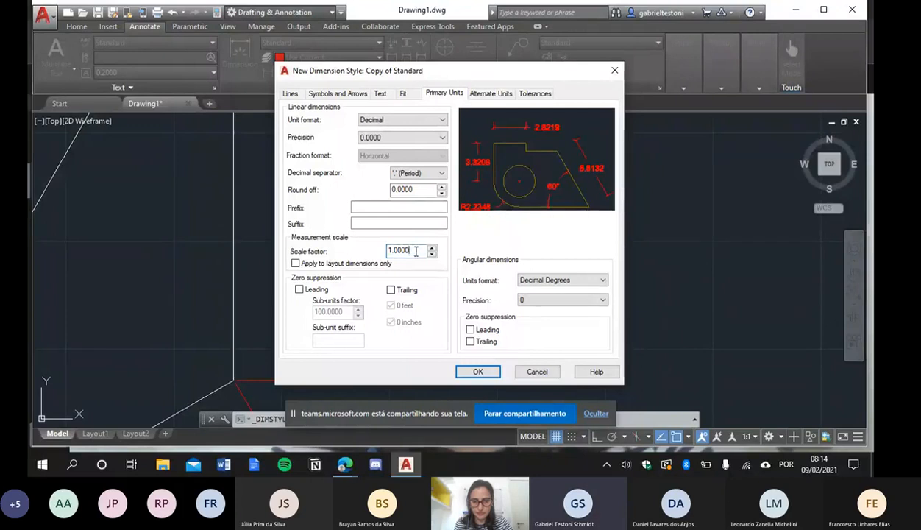
key(BackSpace)
key(BackSpace)
key(BackSpace)
key(BackSpace)
text(0.5)
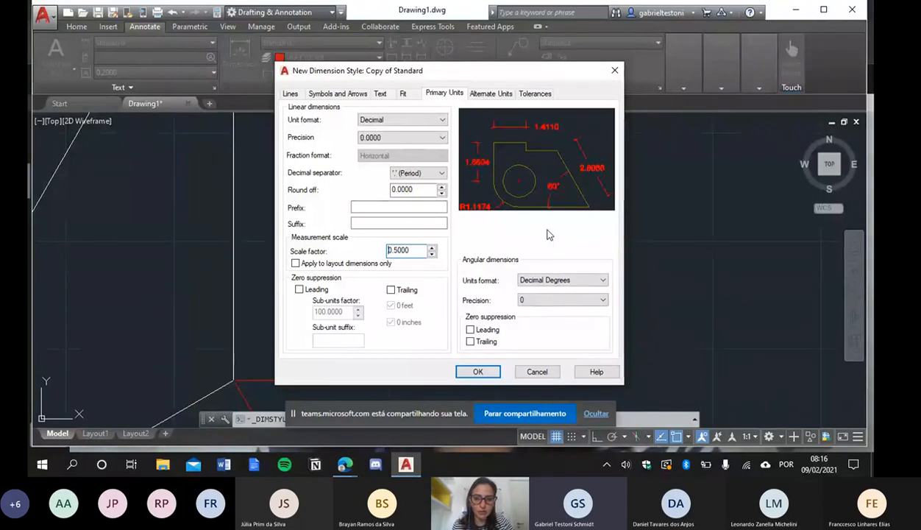
click(440, 176)
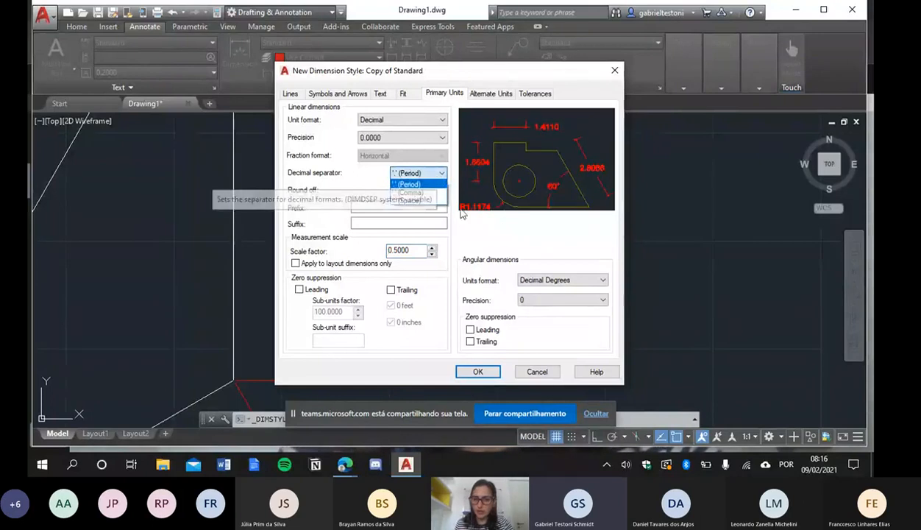
click(410, 192)
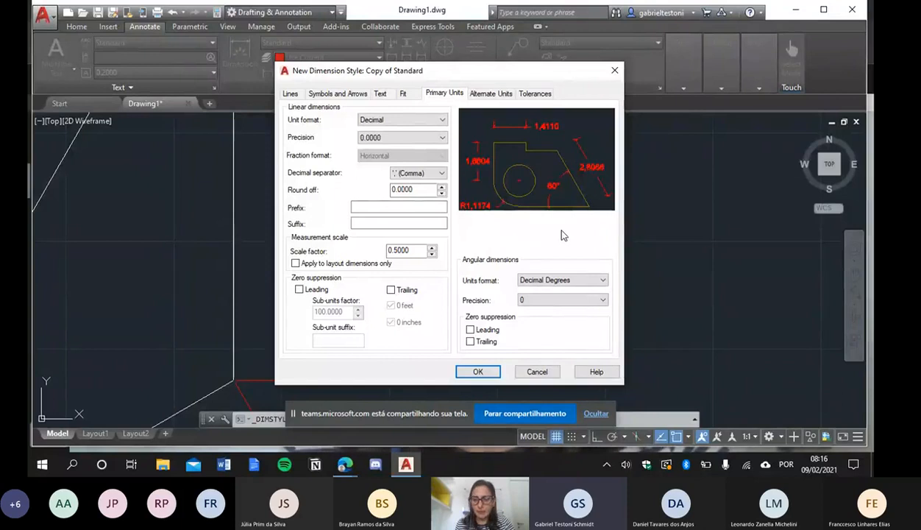
- Set the arrow size to 0.5, then save the new dimension style and close the Dimension Style Manager
click(352, 94)
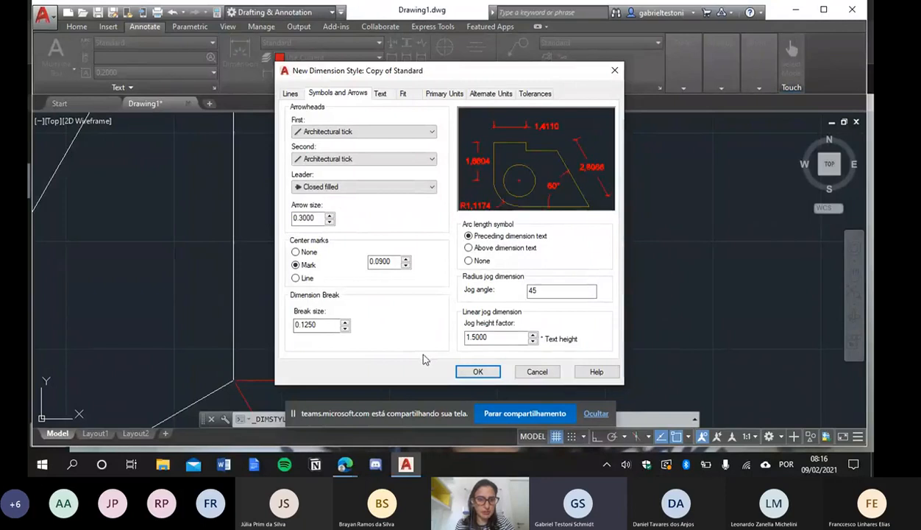
click(320, 219)
key(BackSpace)
key(BackSpace)
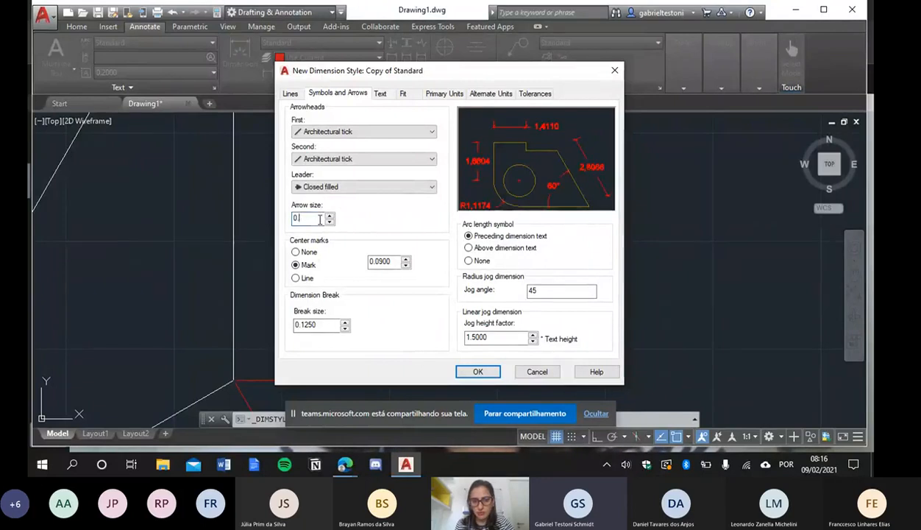
text(5)
key(Return)
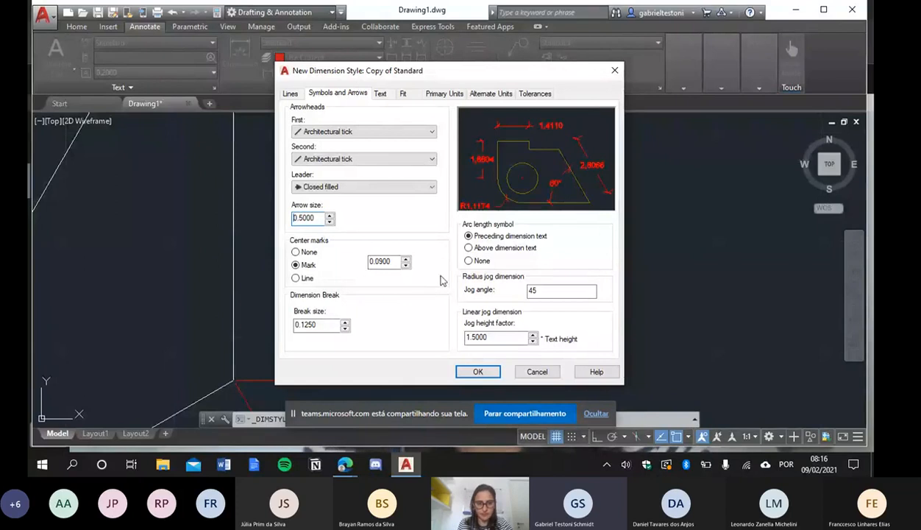
key(Return)
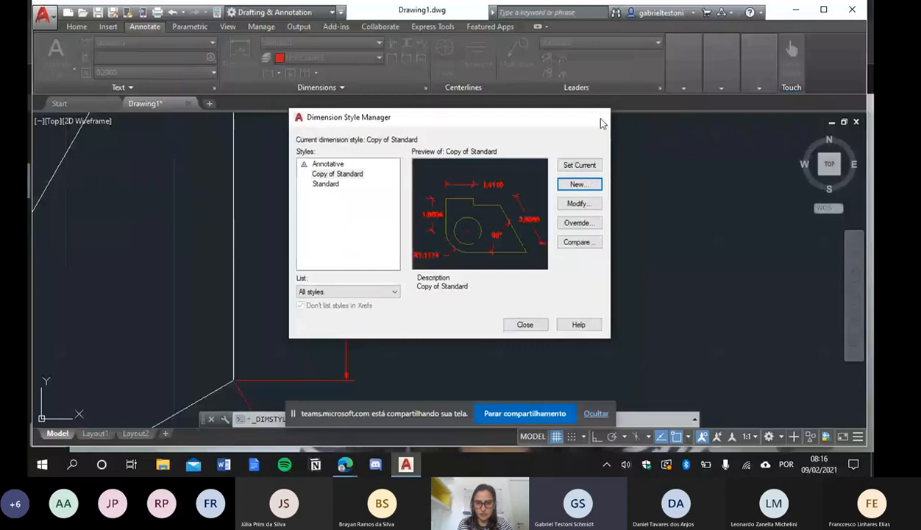
click(601, 119)
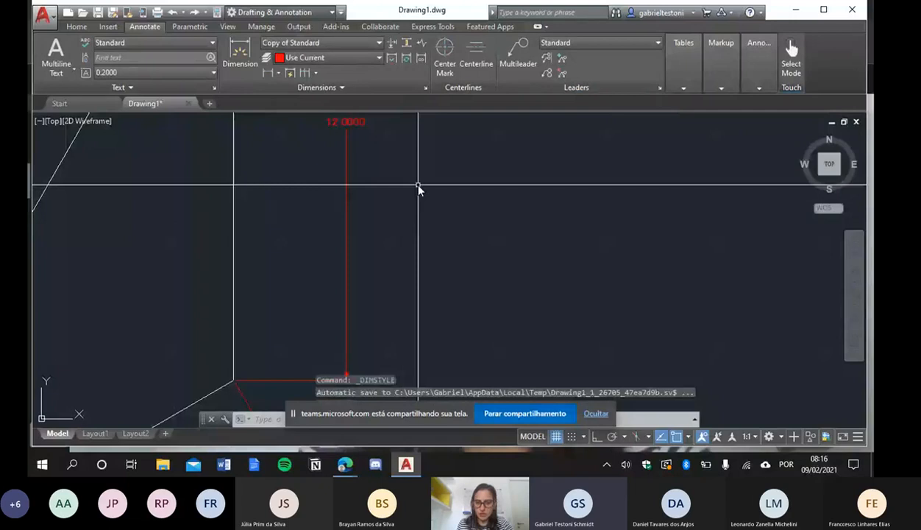
- Apply the Copy of Standard dimension style to the vertical dimension beside the cube's right edge
click(349, 124)
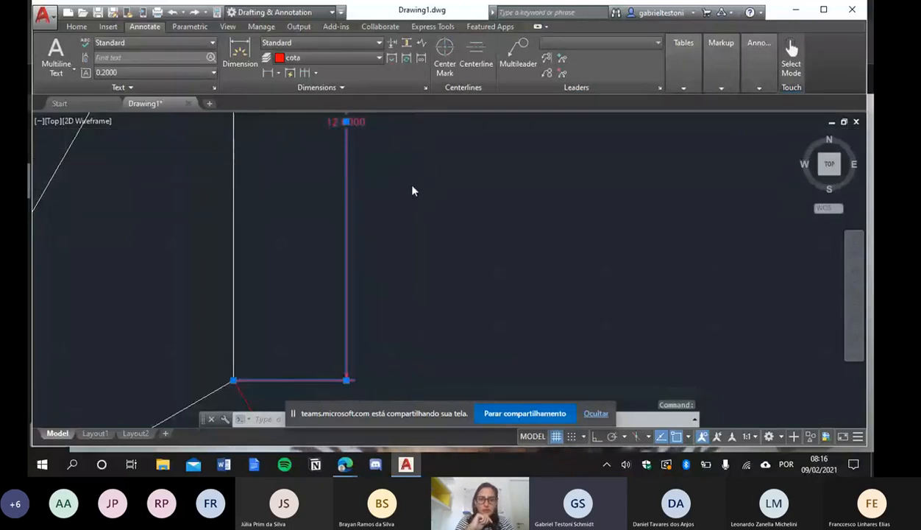
scroll(412, 188, down, 2)
middle_drag(412, 188, 382, 206)
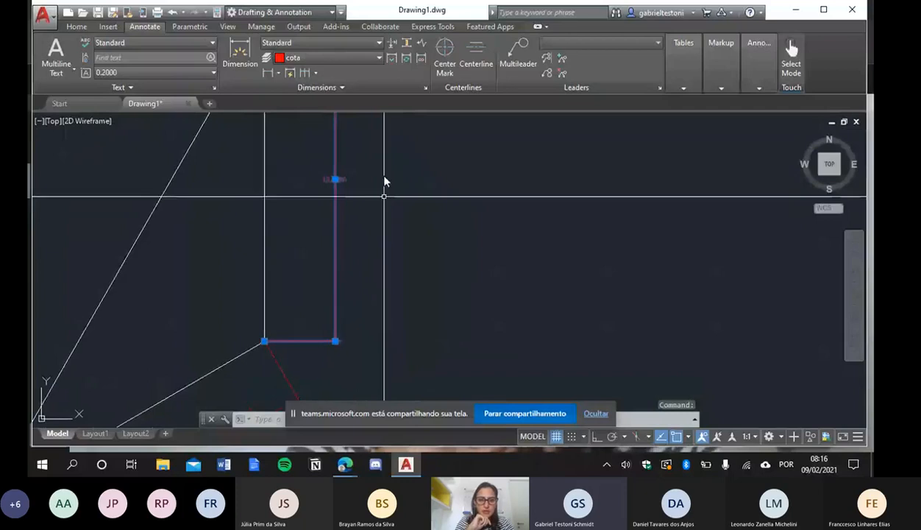
click(379, 42)
click(342, 94)
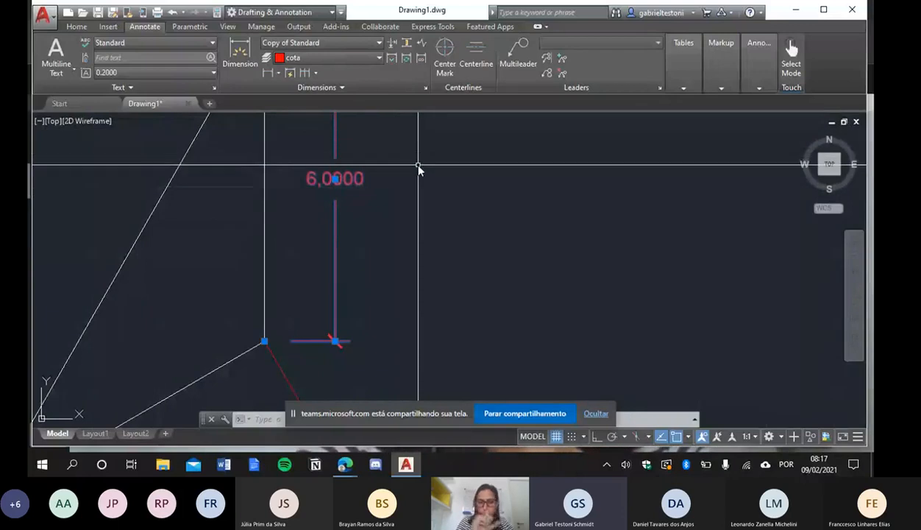
scroll(422, 213, down, 2)
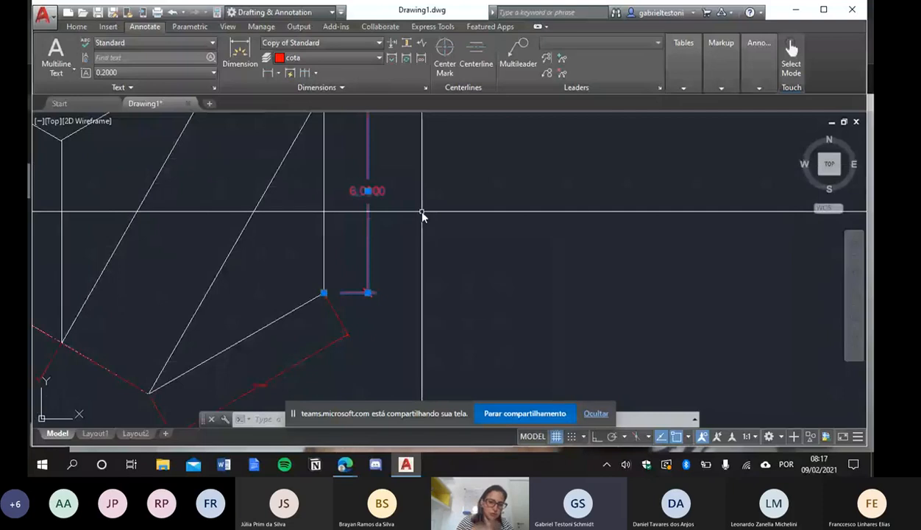
scroll(422, 213, down, 1)
click(424, 220)
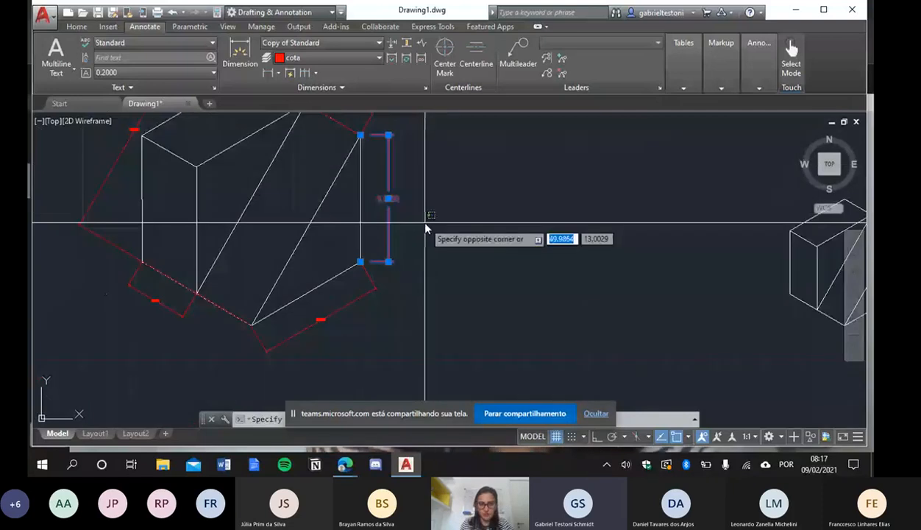
key(Escape)
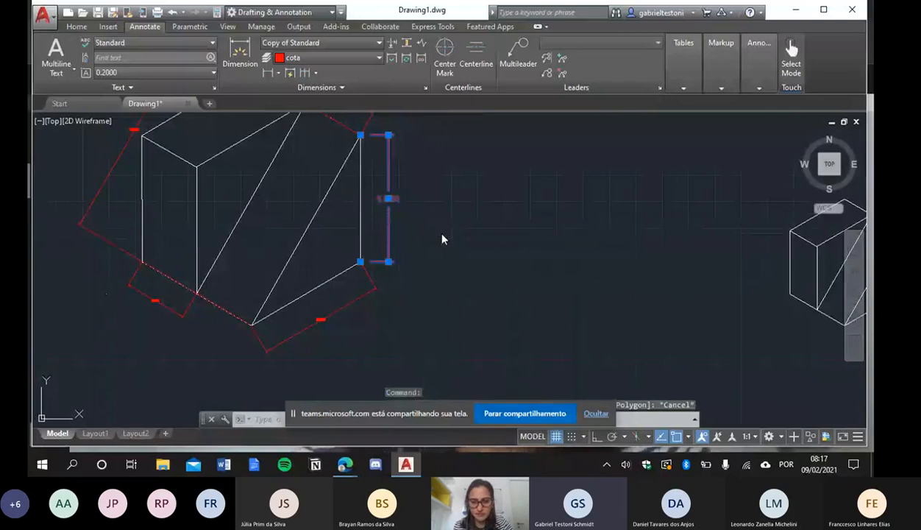
text(d)
key(Return)
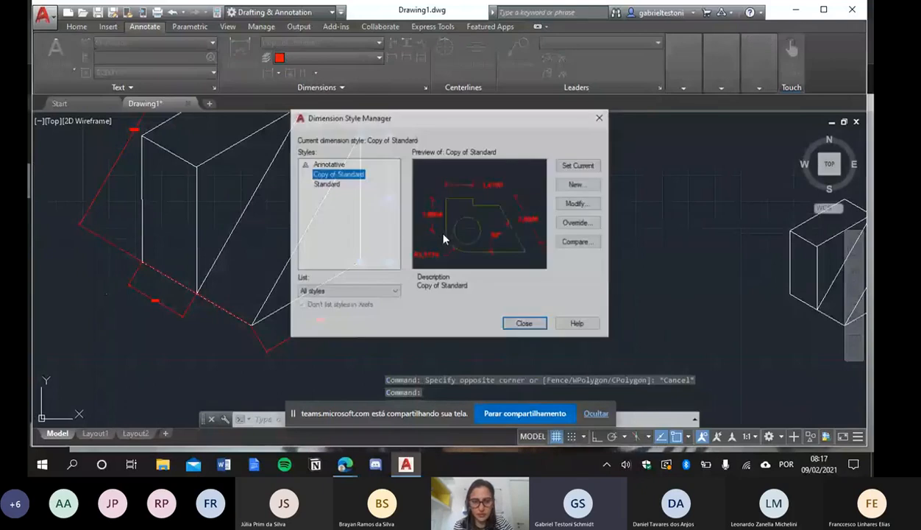
key(Escape)
click(535, 286)
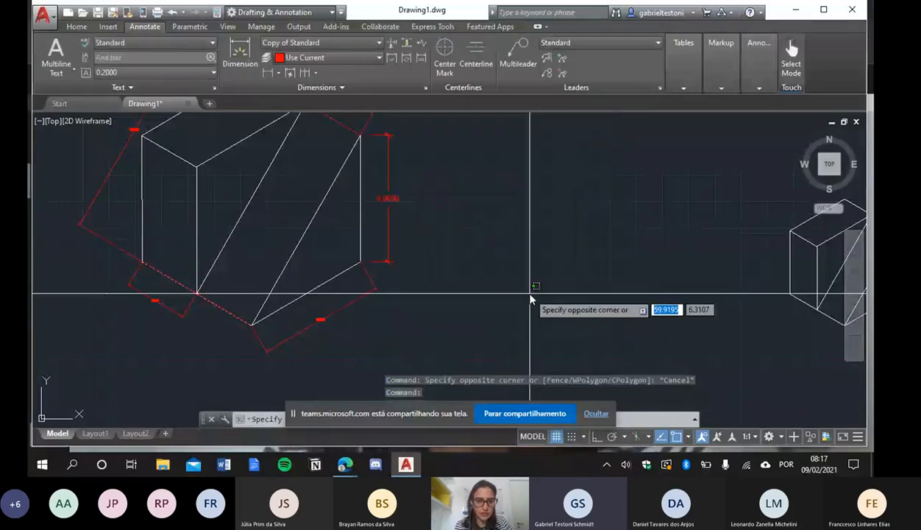
key(Escape)
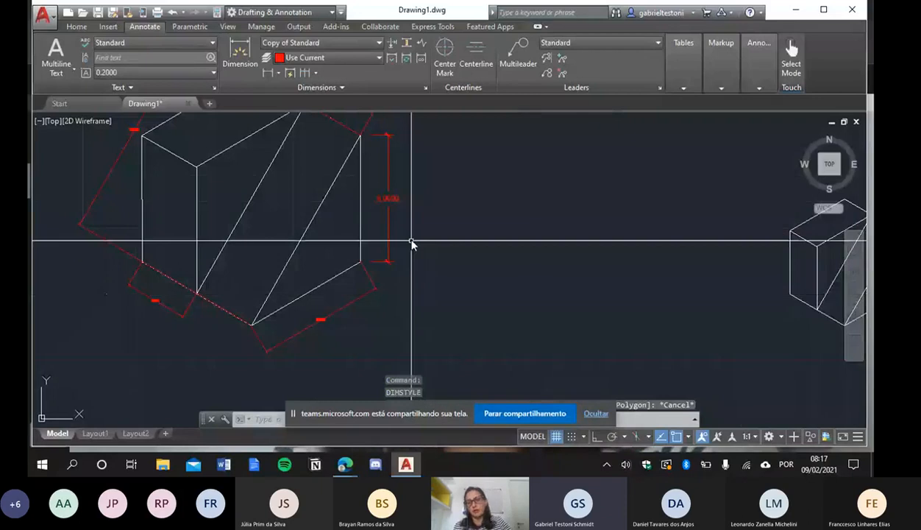
- Set Copy of Standard as the current dimension style and open its settings for modification
mouse_move(449, 223)
middle_down()
mouse_move(531, 255)
mouse_move(519, 272)
middle_up()
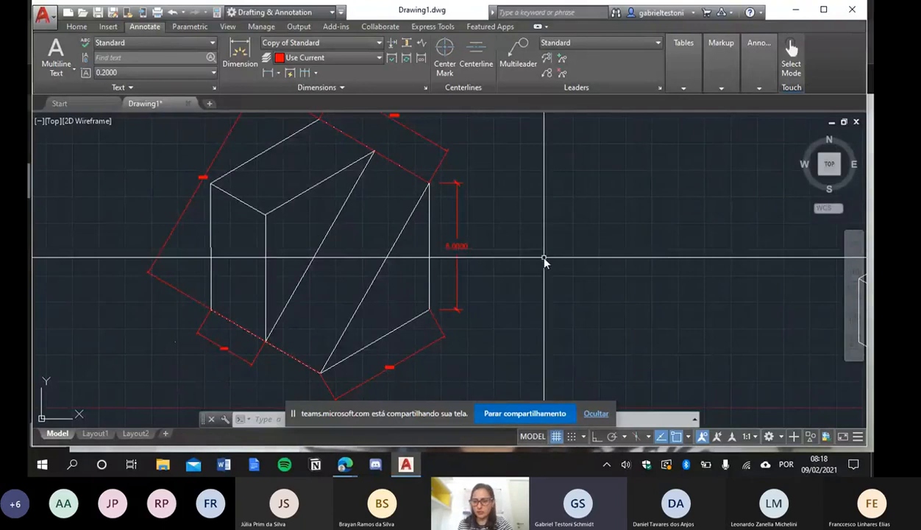
click(362, 44)
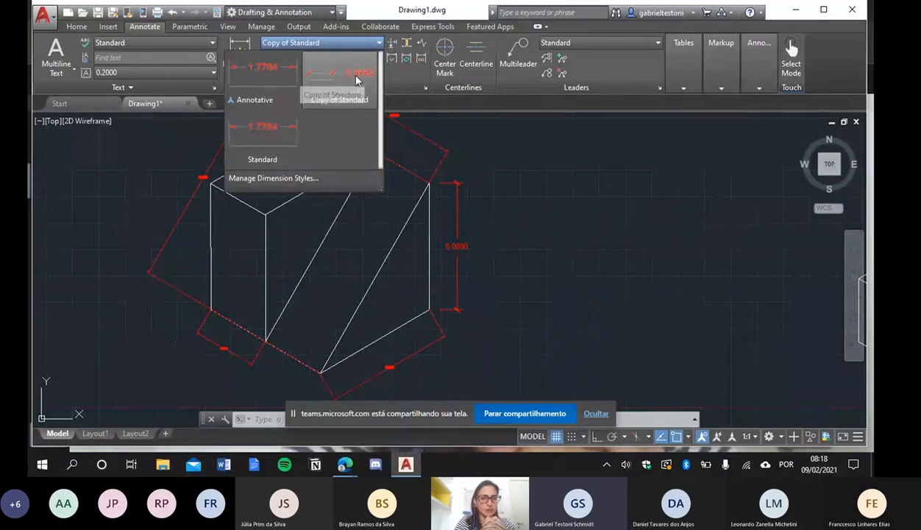
click(321, 177)
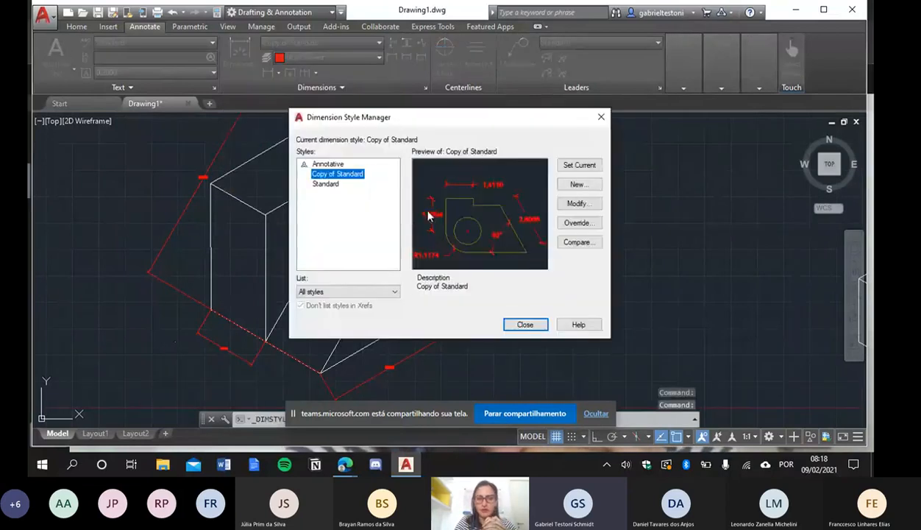
click(584, 169)
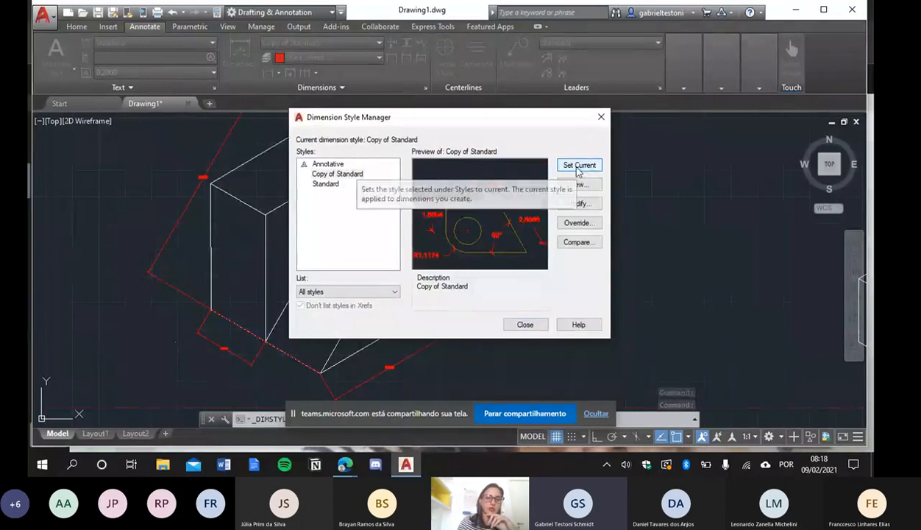
click(315, 174)
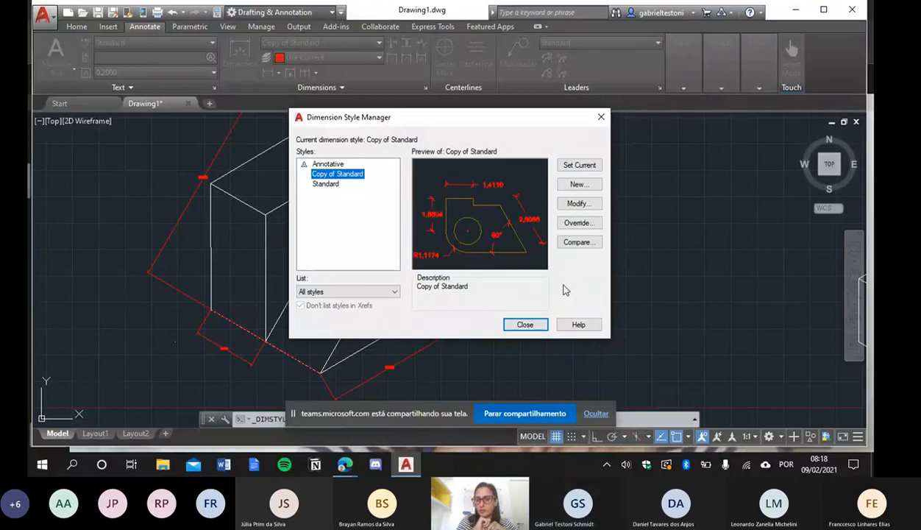
click(577, 204)
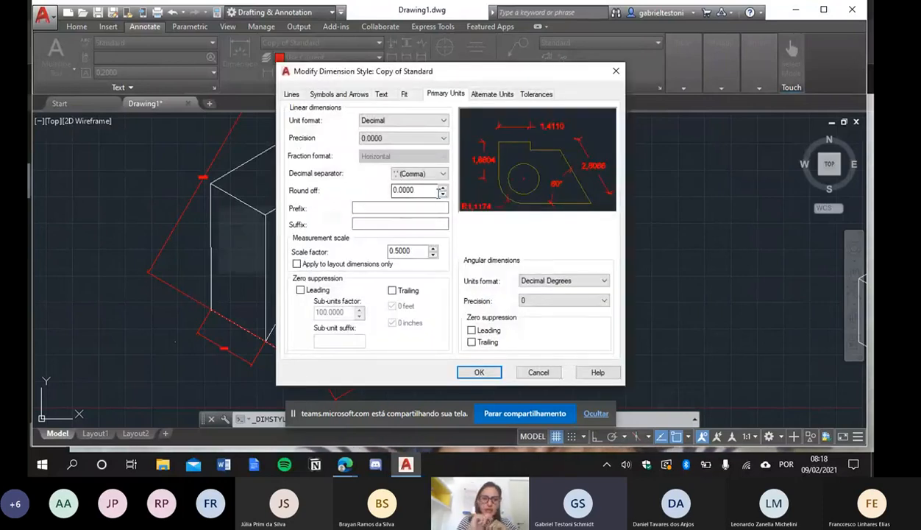
click(445, 195)
click(425, 189)
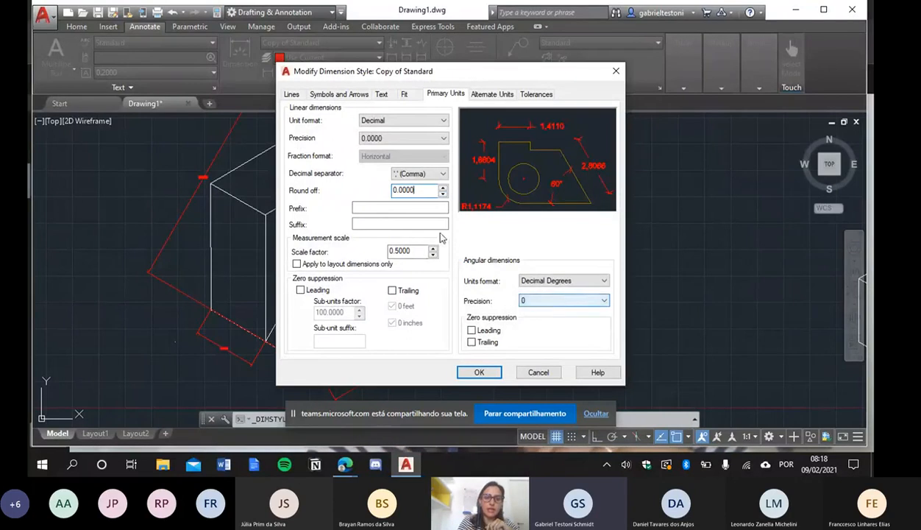
key(BackSpace)
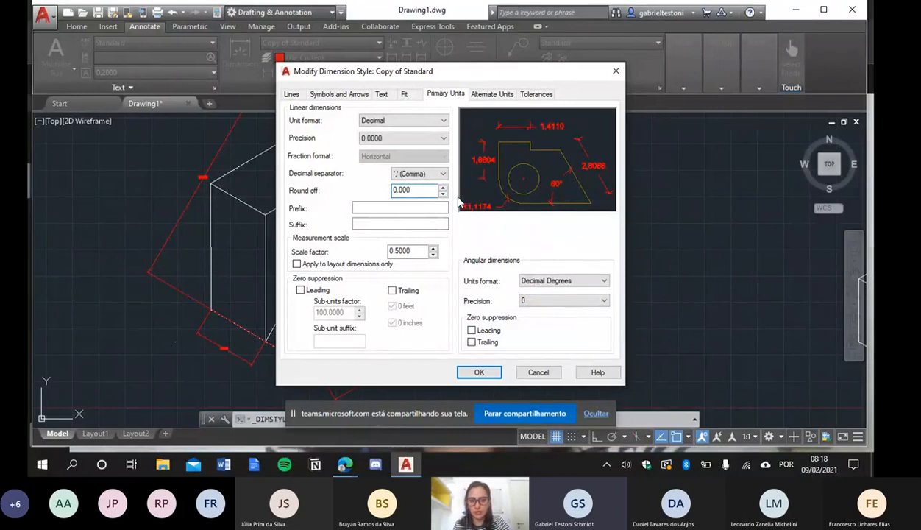
text(0)
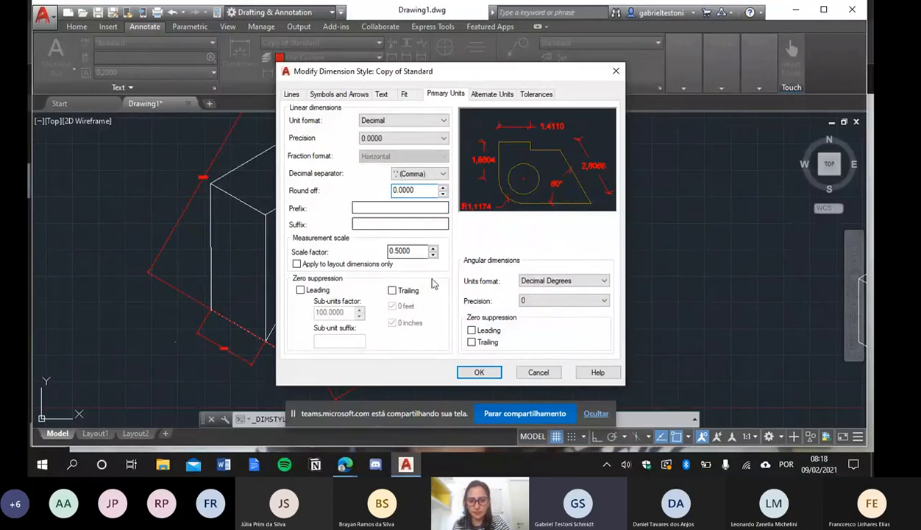
click(536, 302)
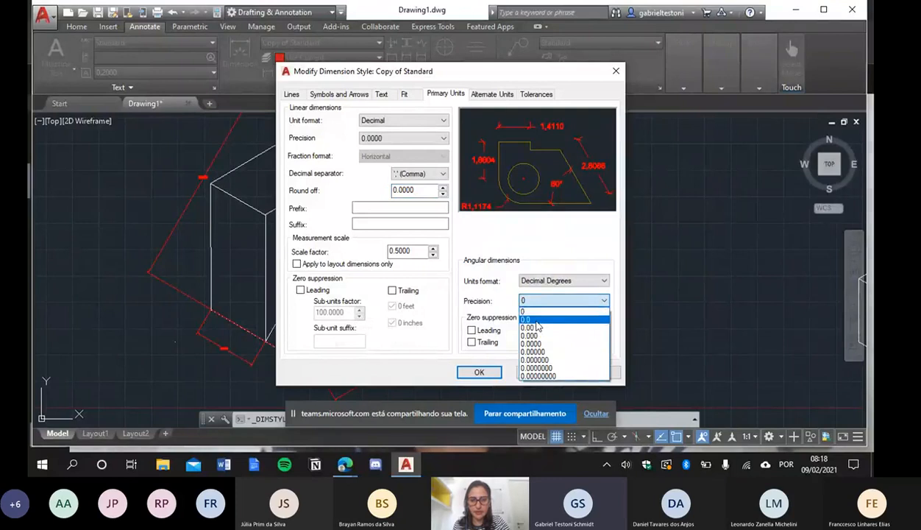
click(545, 224)
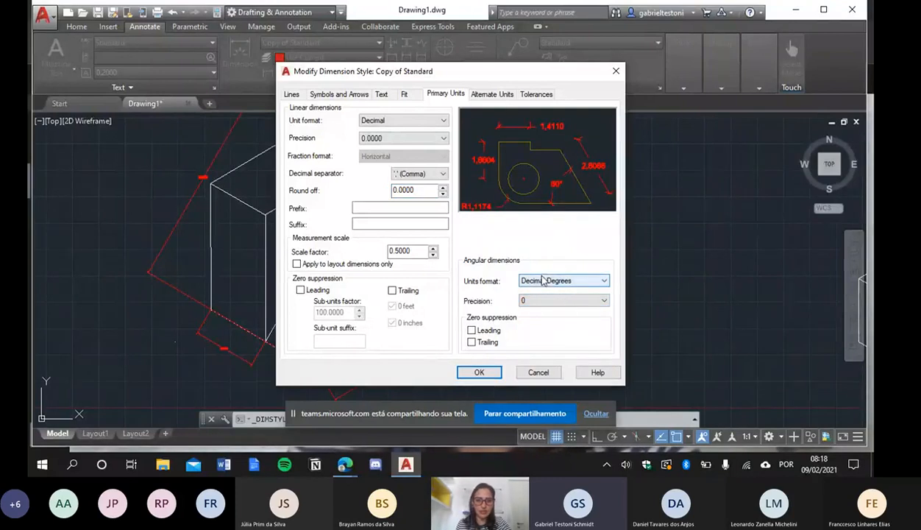
- Set the linear dimension precision to 0.00, save the style and close the Dimension Style Manager
click(441, 139)
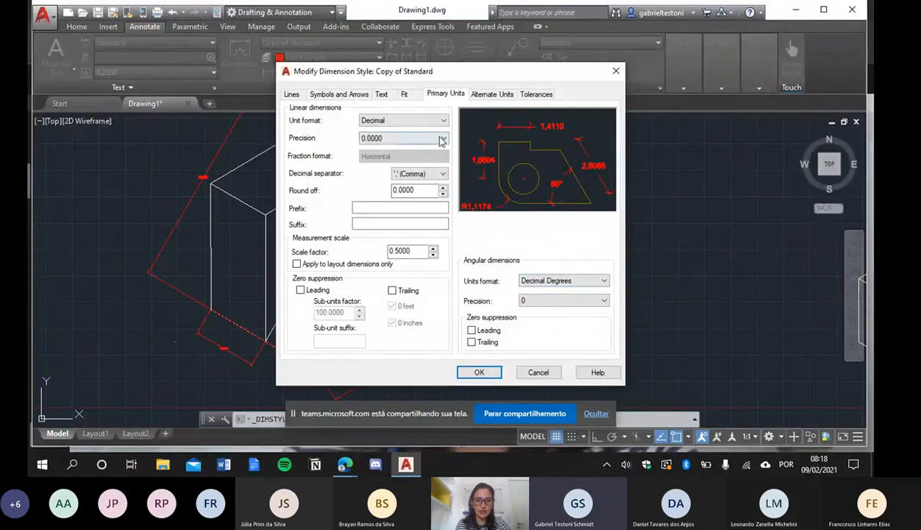
click(427, 166)
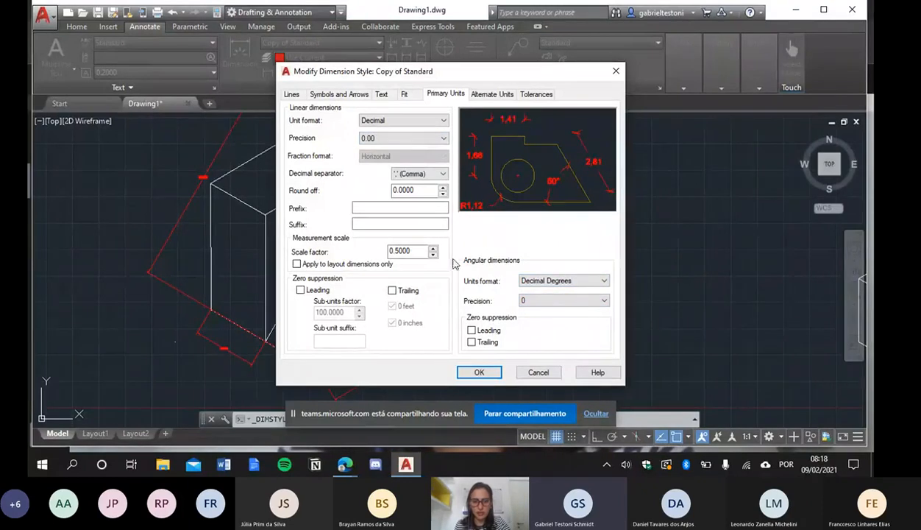
click(478, 372)
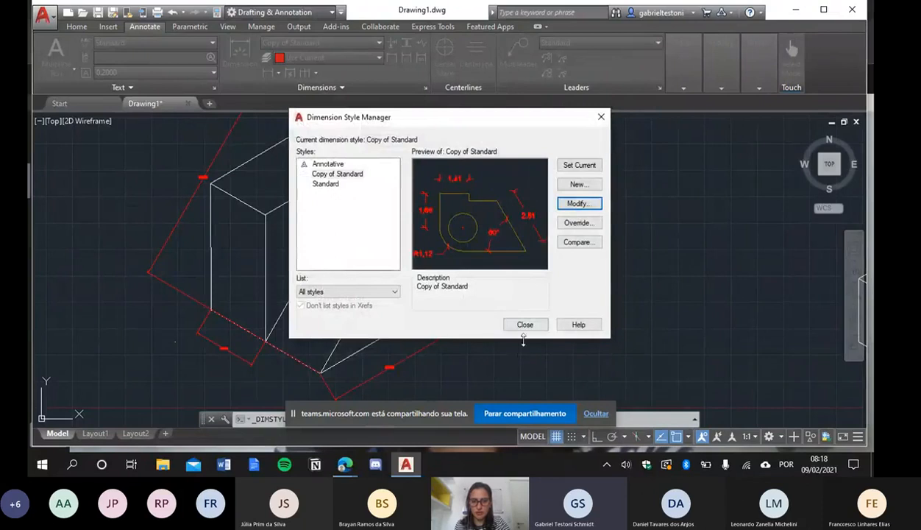
click(601, 116)
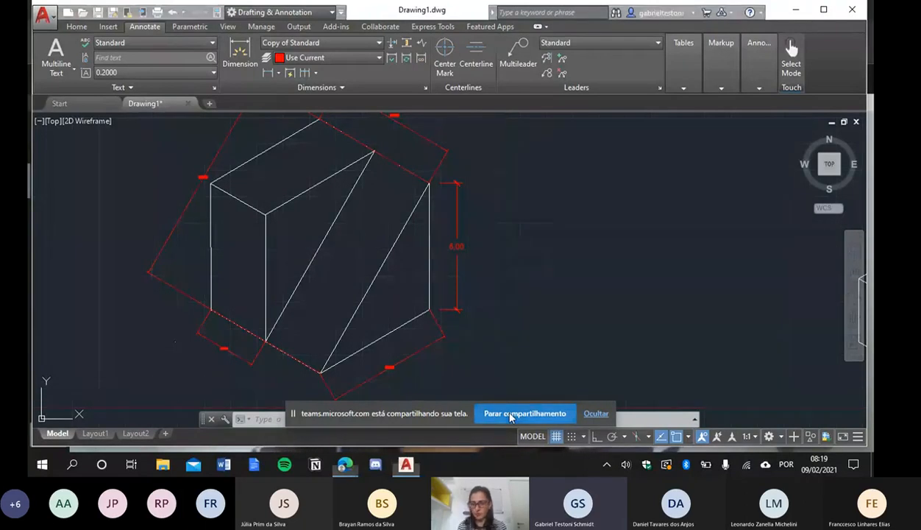
- Stop sharing the screen in the Teams meeting
click(511, 416)
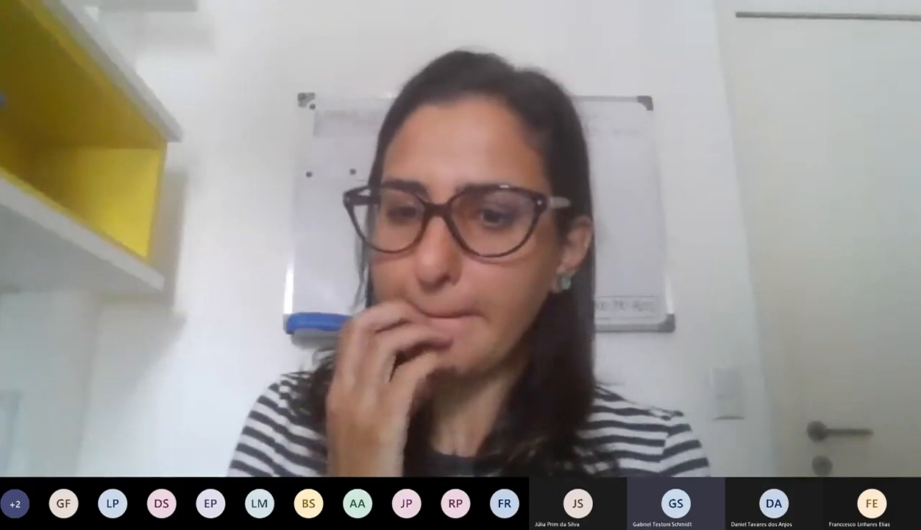
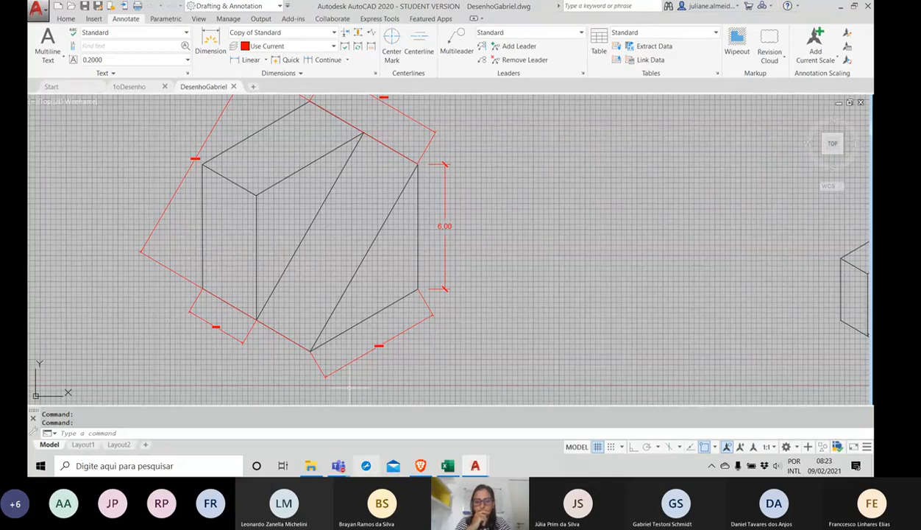
- Check the Teams meeting chat and inspect the three cubes and the large cube's dimensions in the DesenhoGabriel drawing
click(338, 466)
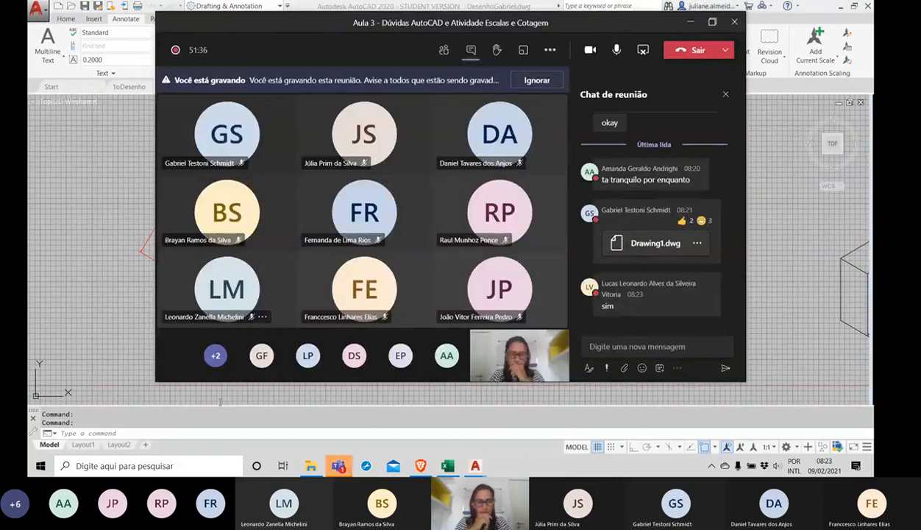
click(114, 290)
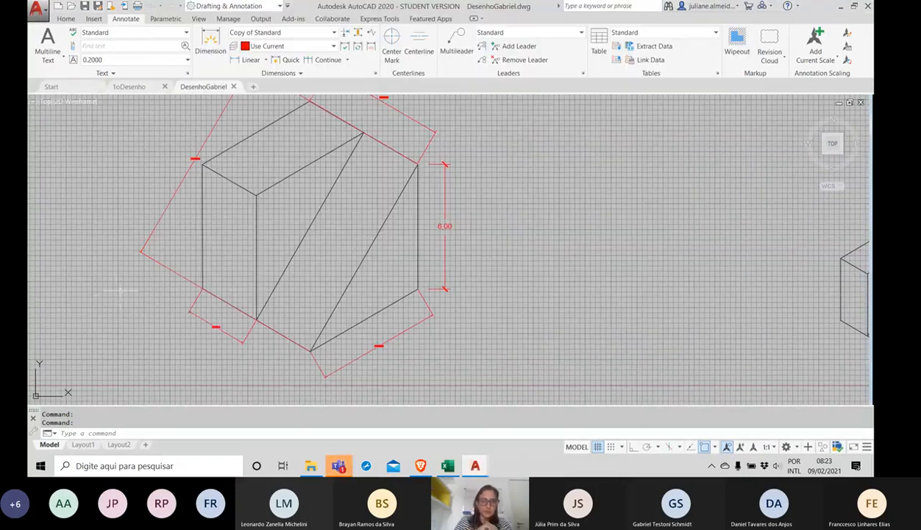
scroll(471, 130, down, 2)
mouse_move(456, 144)
middle_down()
mouse_move(329, 211)
mouse_move(338, 217)
mouse_move(253, 212)
middle_up()
scroll(337, 217, down, 2)
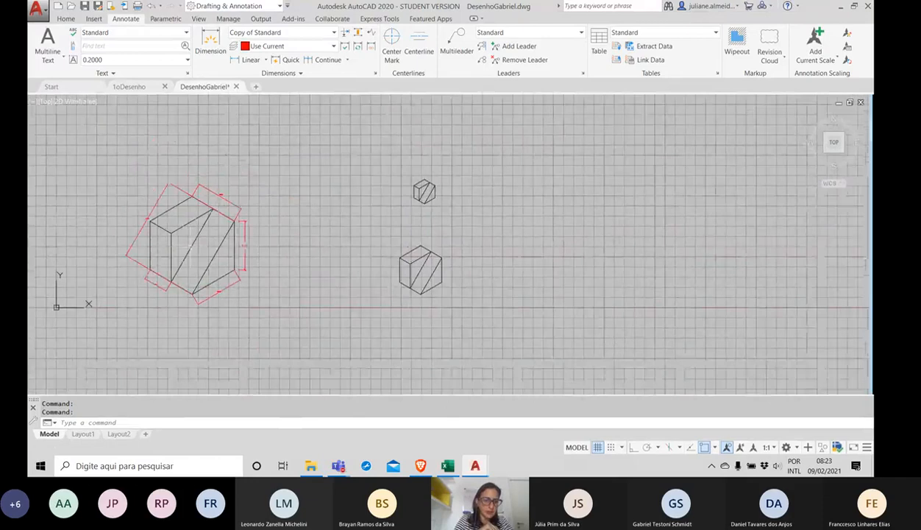
scroll(197, 221, up, 6)
scroll(198, 220, down, 4)
middle_drag(198, 219, 253, 200)
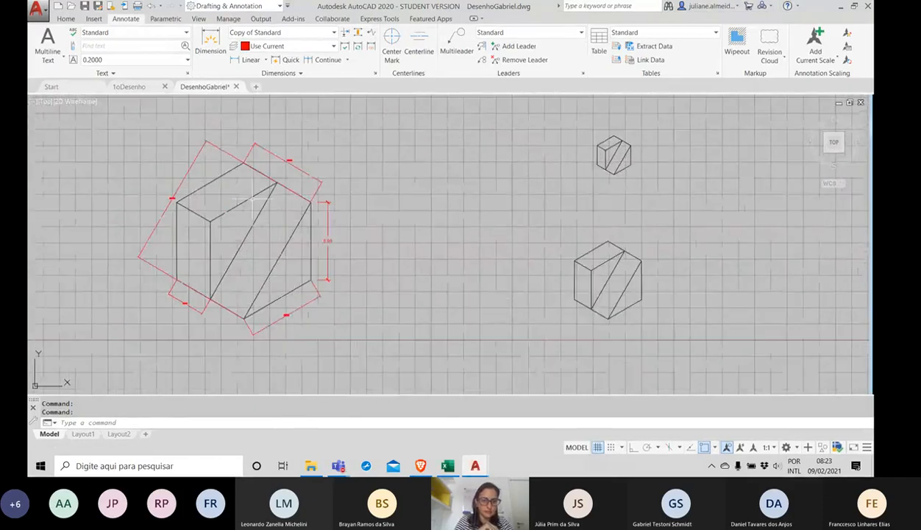
scroll(332, 221, up, 4)
scroll(327, 218, down, 2)
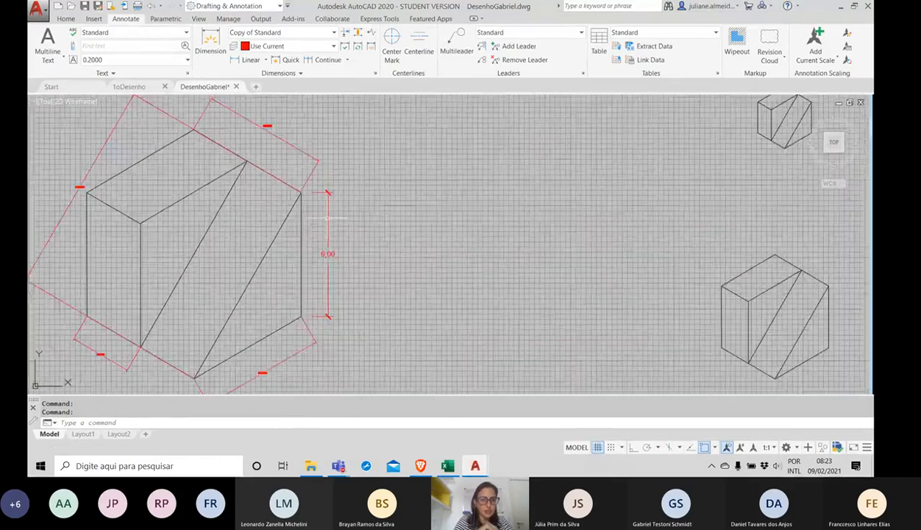
scroll(328, 217, up, 4)
scroll(324, 206, down, 8)
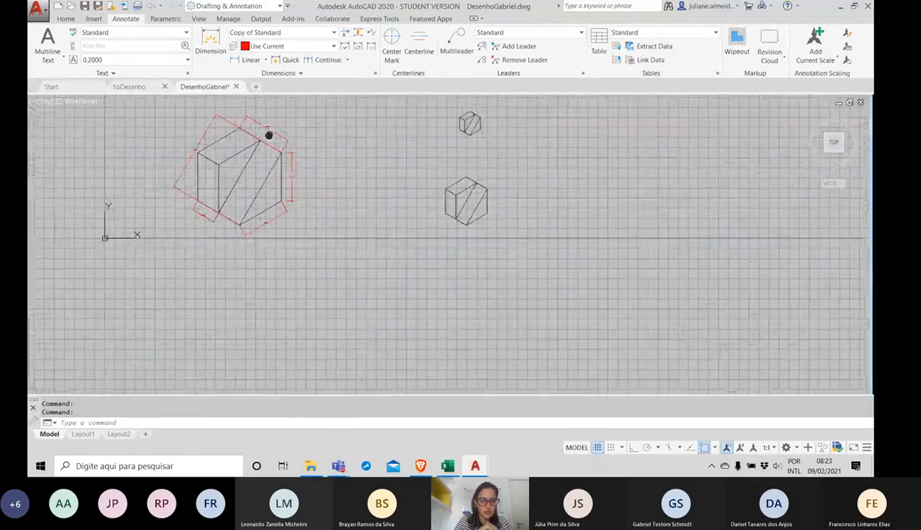
scroll(317, 180, up, 3)
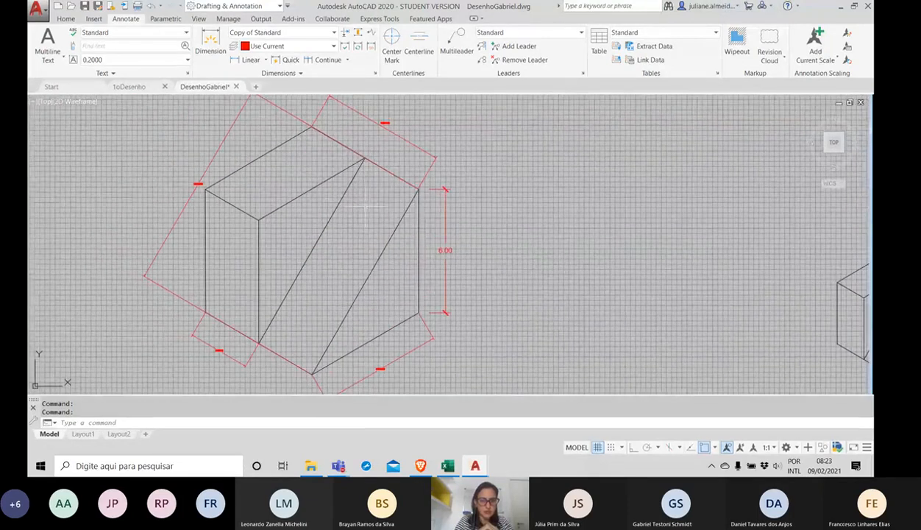
- Make Copy of Standard the current dimension style in the DesenhoGabriel drawing and close the Dimension Style Manager
click(375, 73)
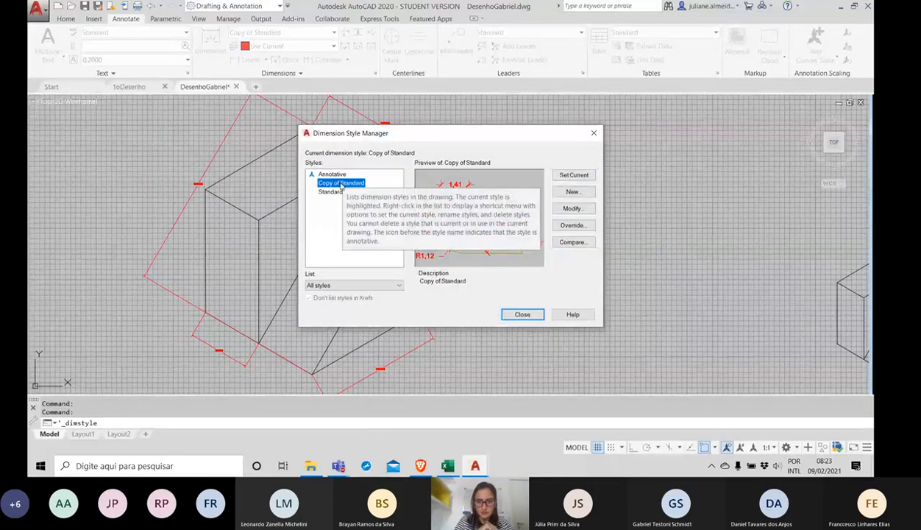
click(572, 175)
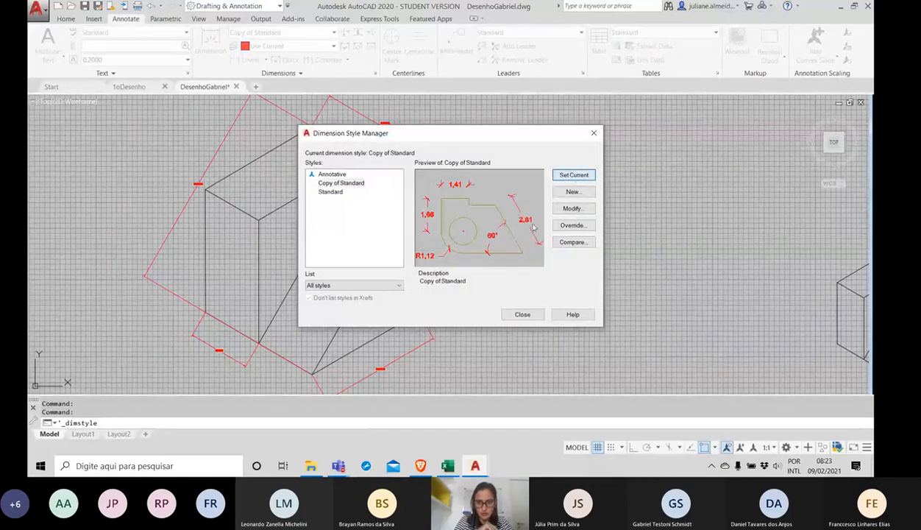
click(509, 312)
- Apply the Copy of Standard dimension style to the four slanted dimensions around the large cube and clear the selection
click(395, 380)
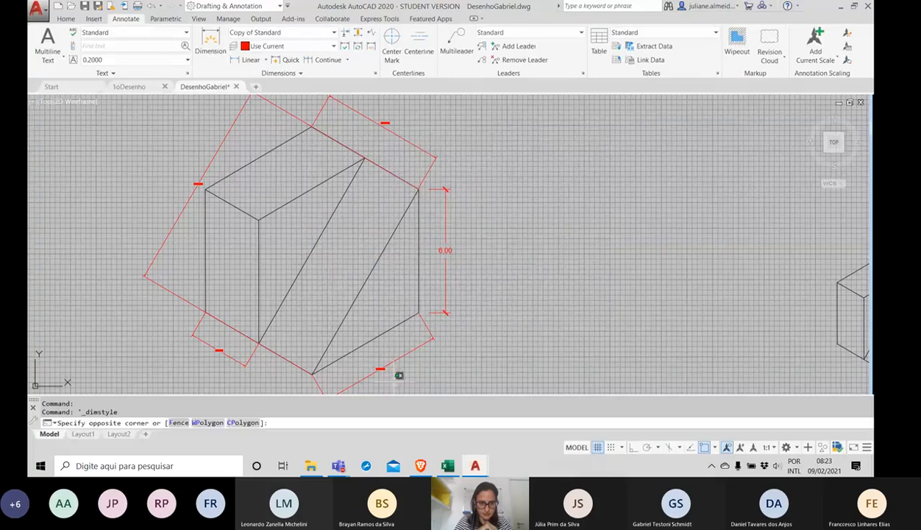
click(365, 357)
click(245, 368)
click(229, 350)
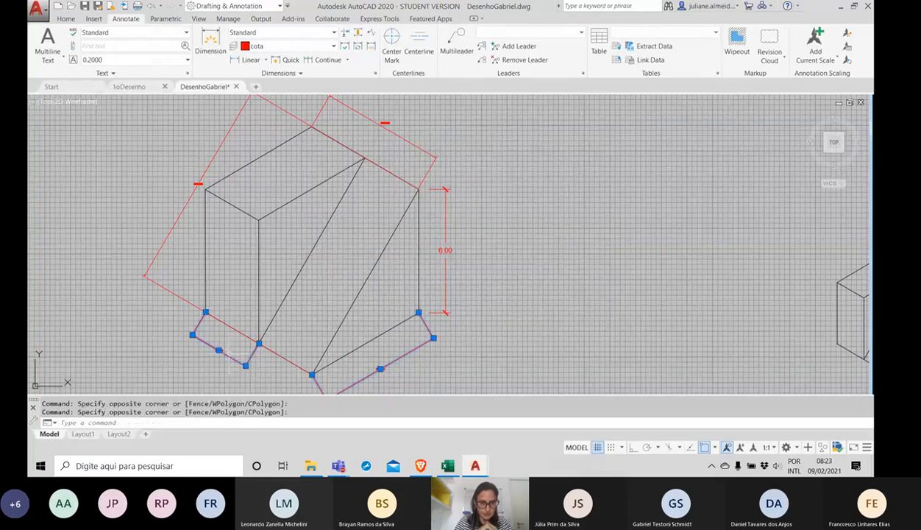
click(175, 296)
click(410, 142)
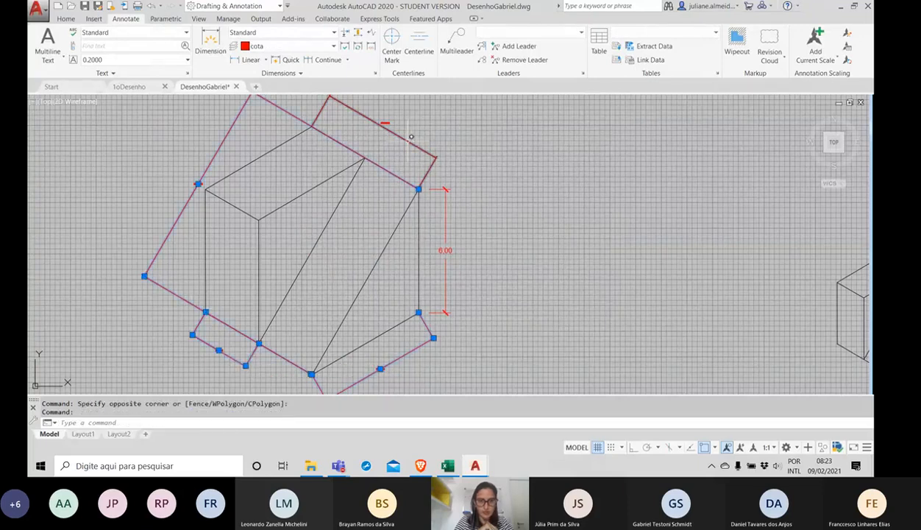
click(307, 37)
click(344, 73)
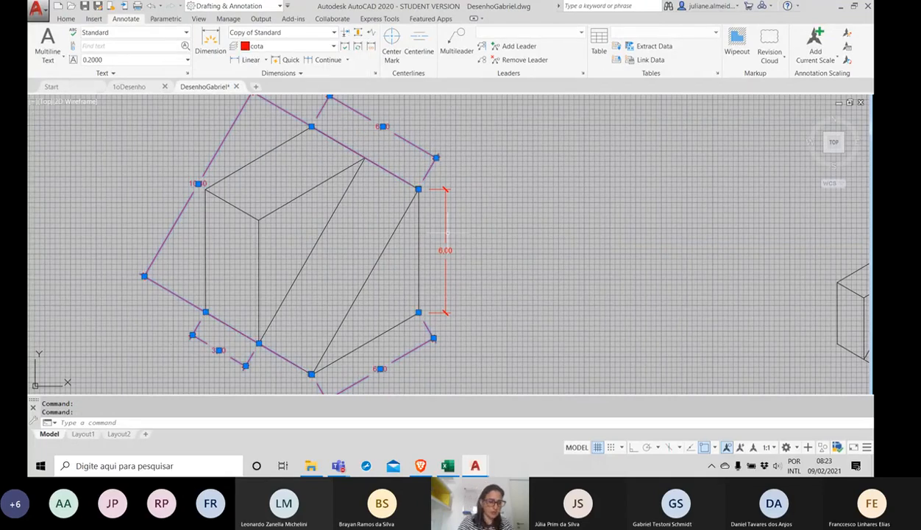
key(Escape)
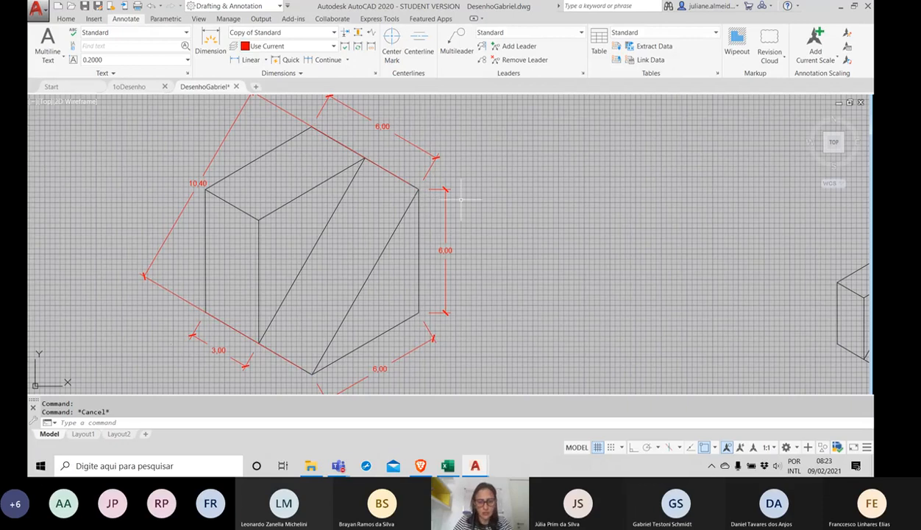
- Turn off the grid display in the drawing area
text(grid)
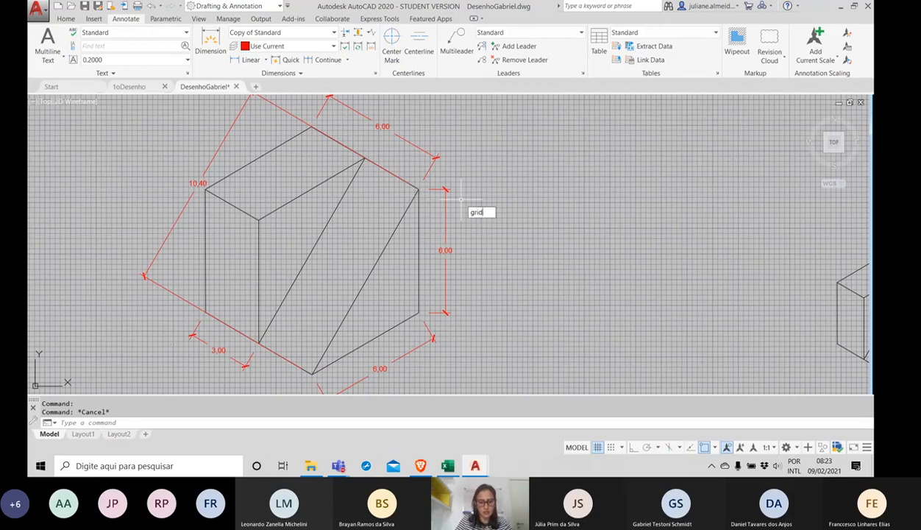
key(Return)
text(off)
key(Return)
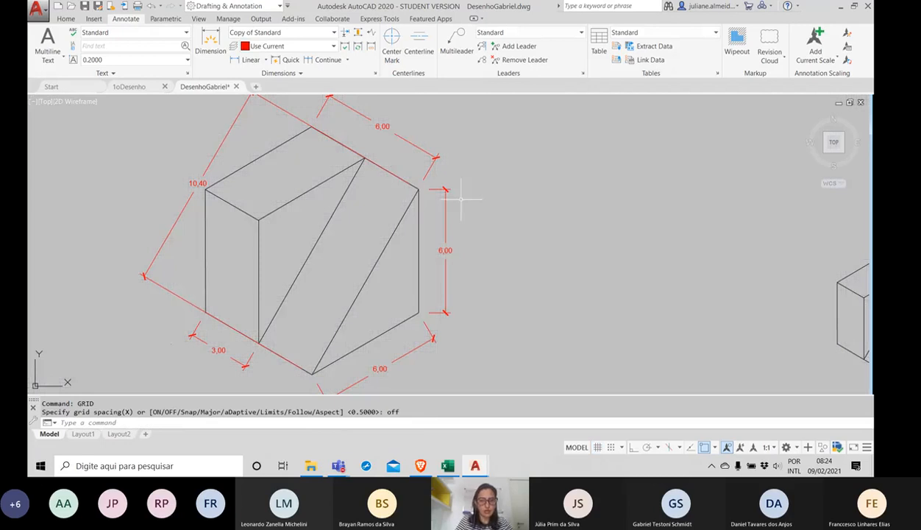
scroll(198, 234, down, 2)
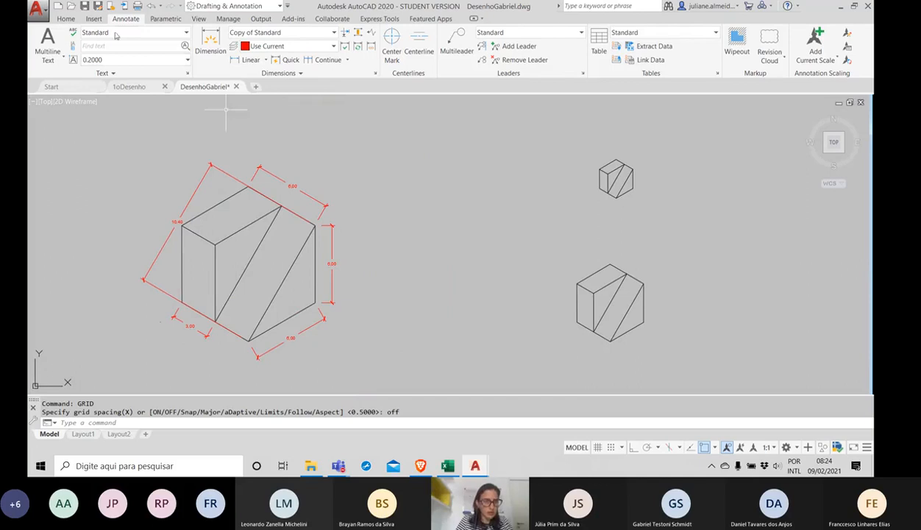
- Review the layers available in the drawing and save the drawing
click(65, 19)
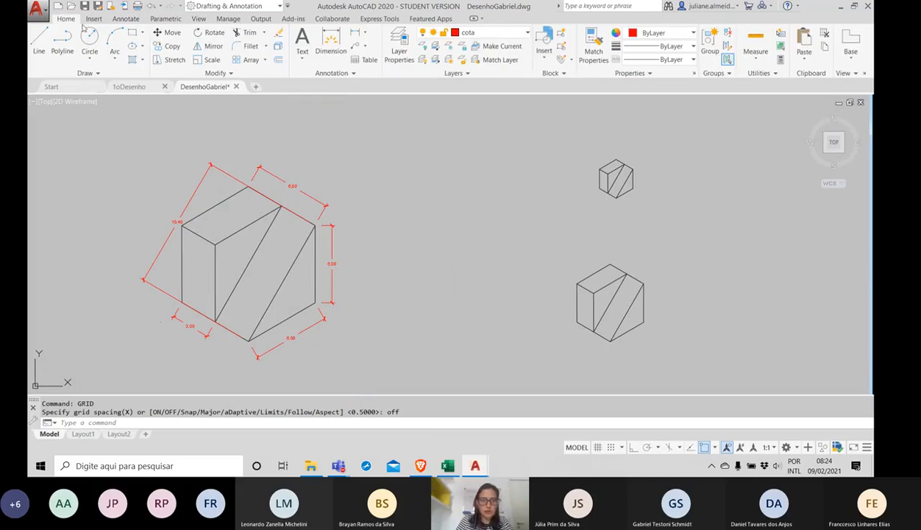
click(522, 32)
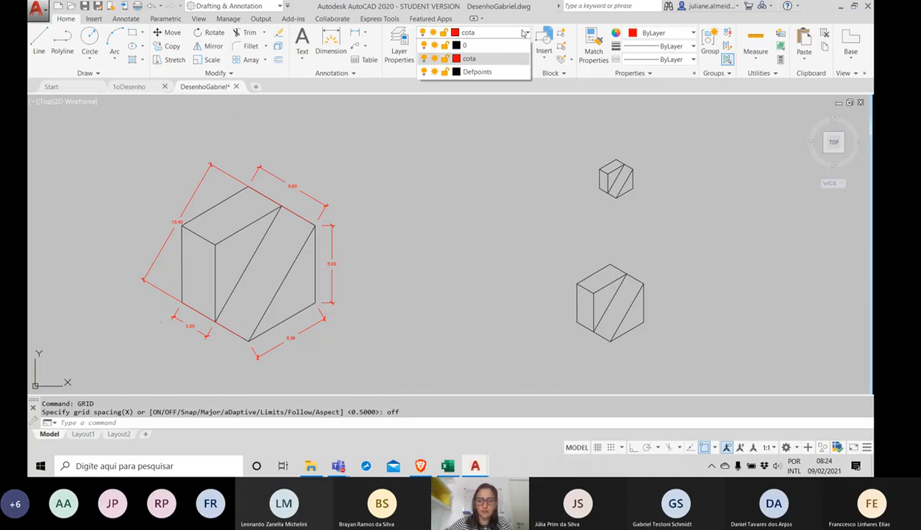
click(522, 32)
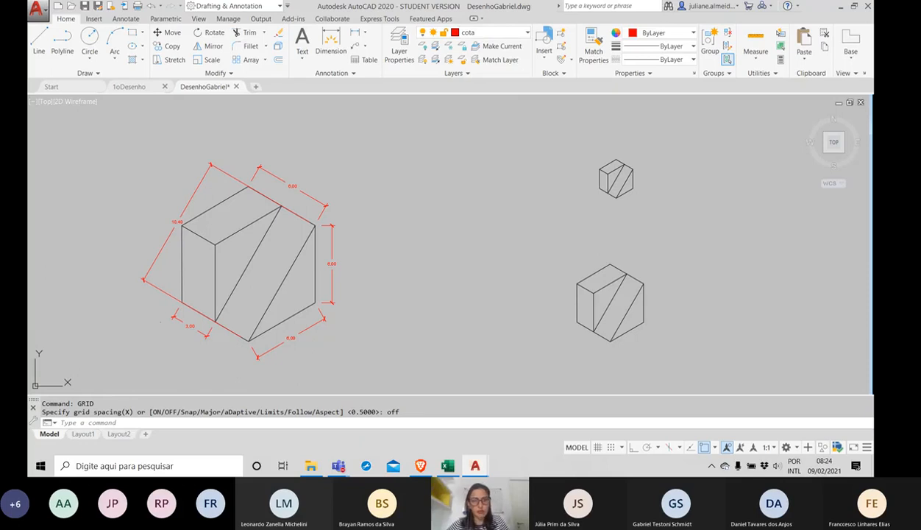
key(ctrl+s)
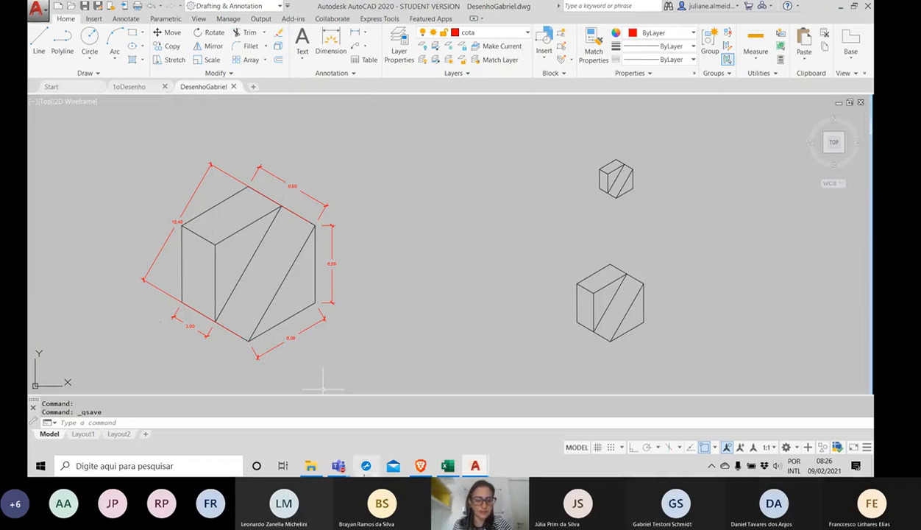
- Open the Layer Properties Manager, widen it to show all property columns, and make layer 0 current
mouse_move(337, 465)
mouse_move(379, 400)
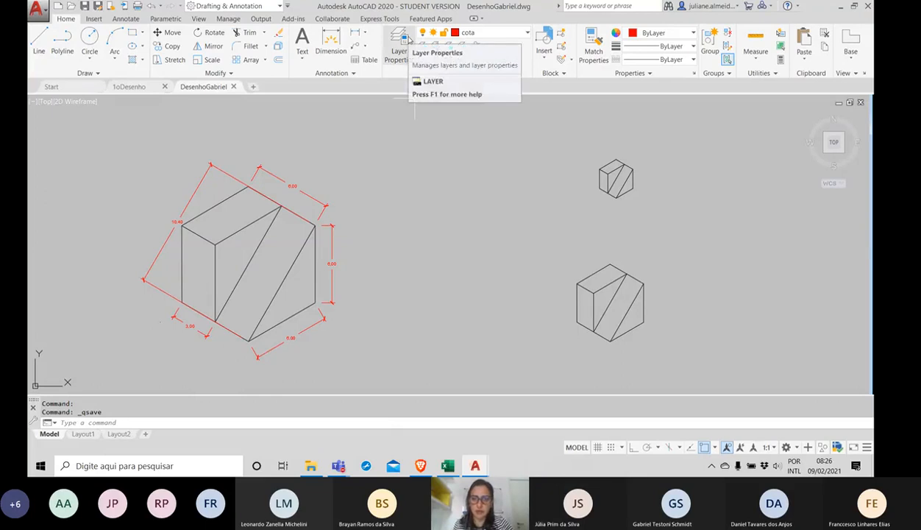
click(404, 56)
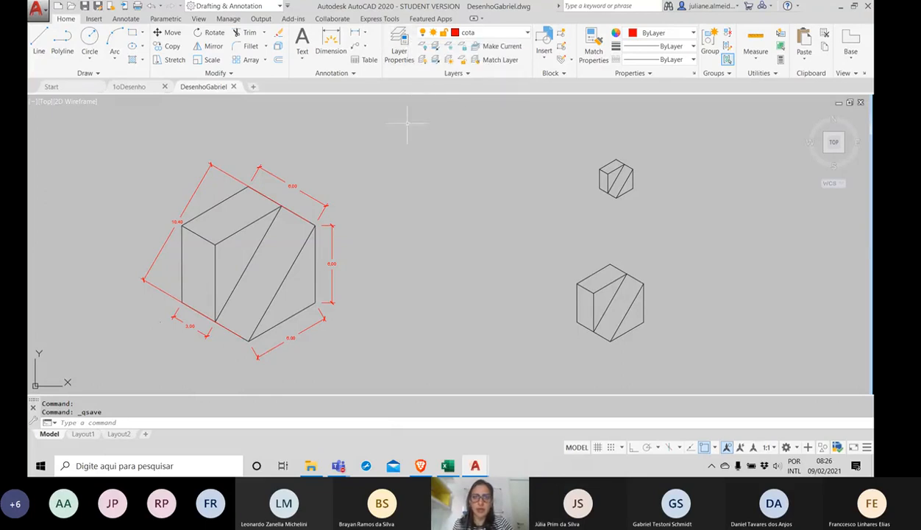
click(403, 58)
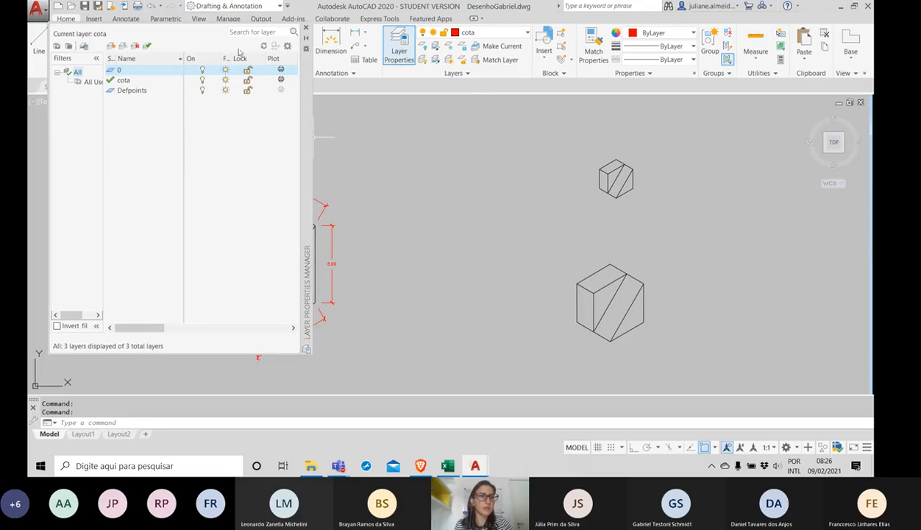
mouse_move(300, 99)
mouse_down()
mouse_move(345, 121)
mouse_move(636, 139)
mouse_move(724, 124)
mouse_up()
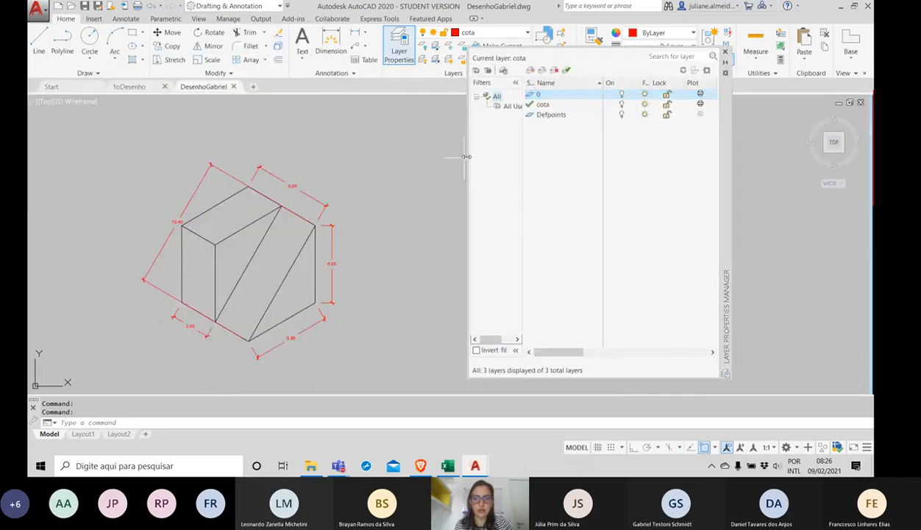
drag(465, 157, 225, 161)
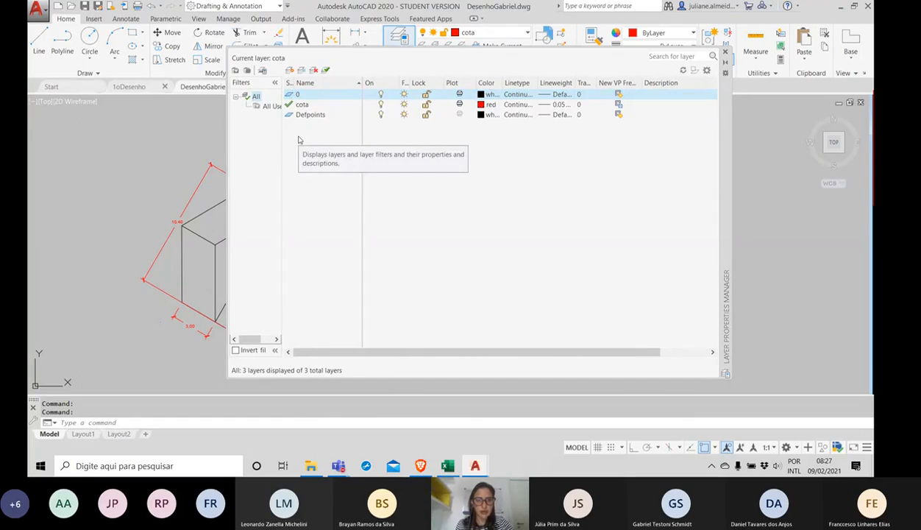
double_click(286, 95)
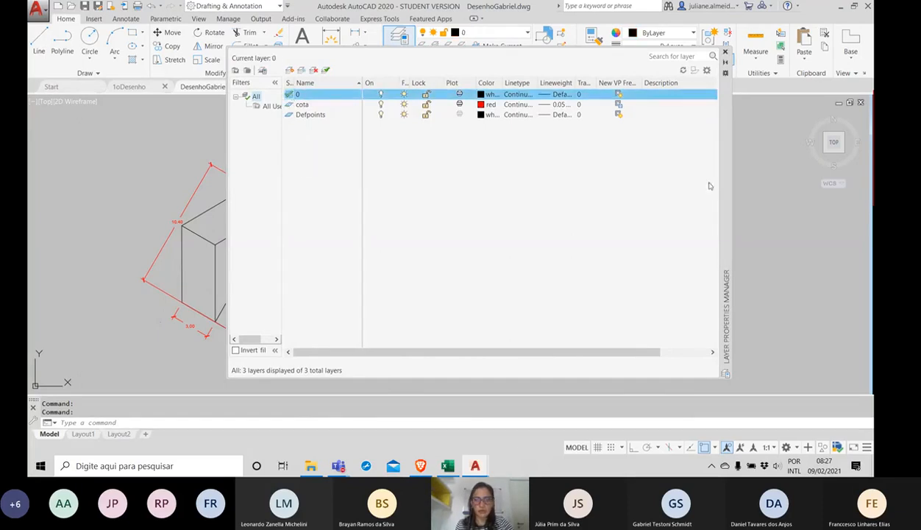
- Try to delete the cota layer and close the Layer Properties Manager
click(609, 105)
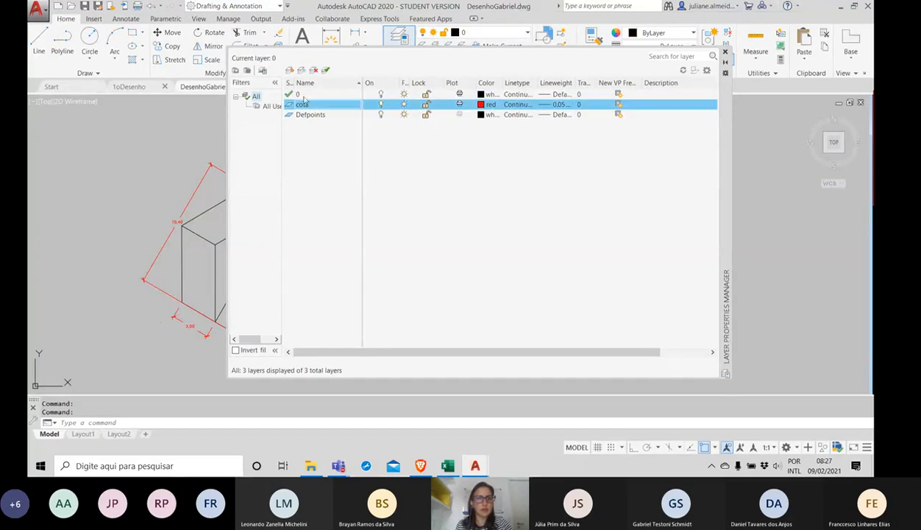
click(314, 70)
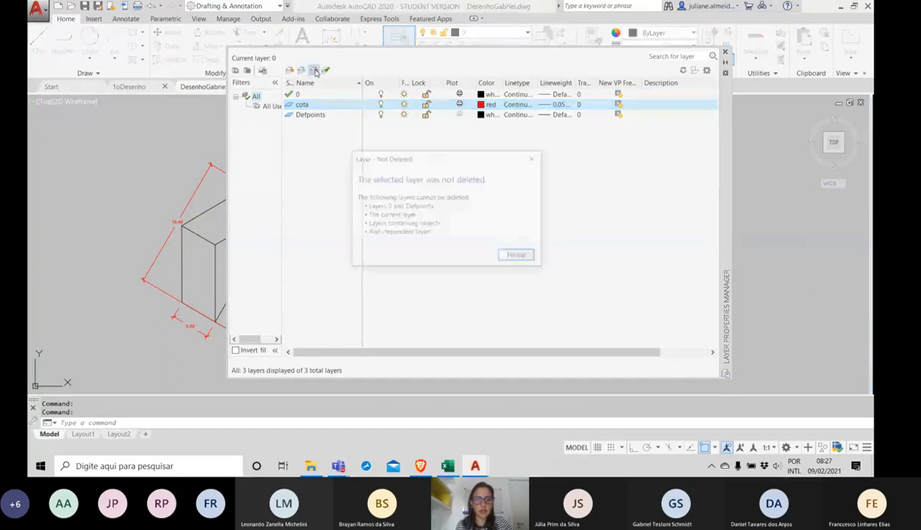
click(515, 254)
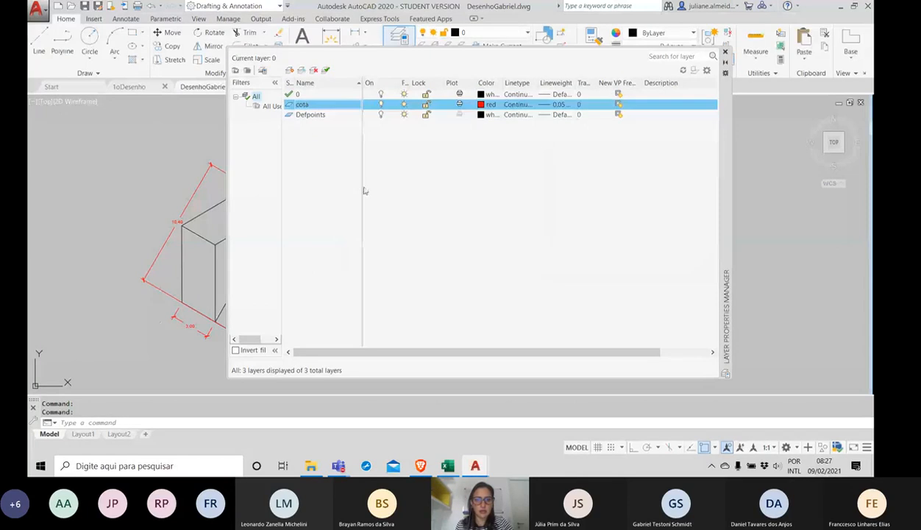
click(306, 116)
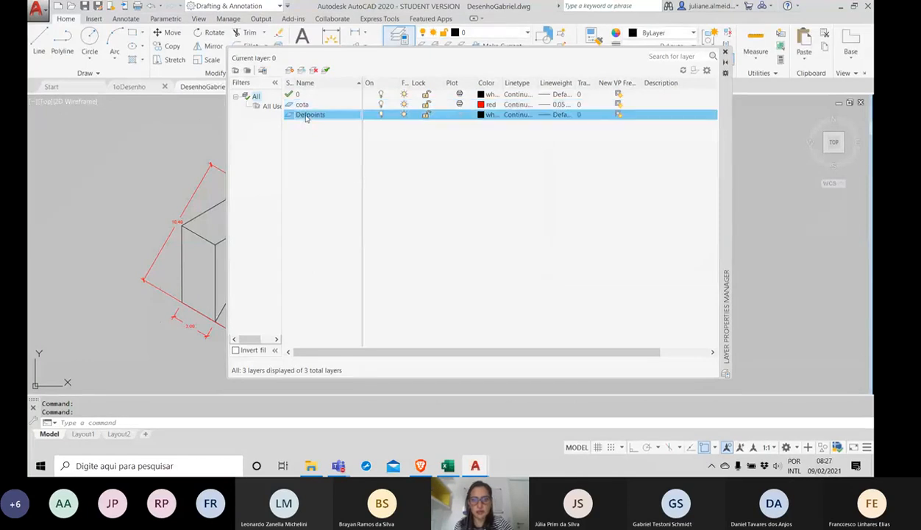
click(197, 132)
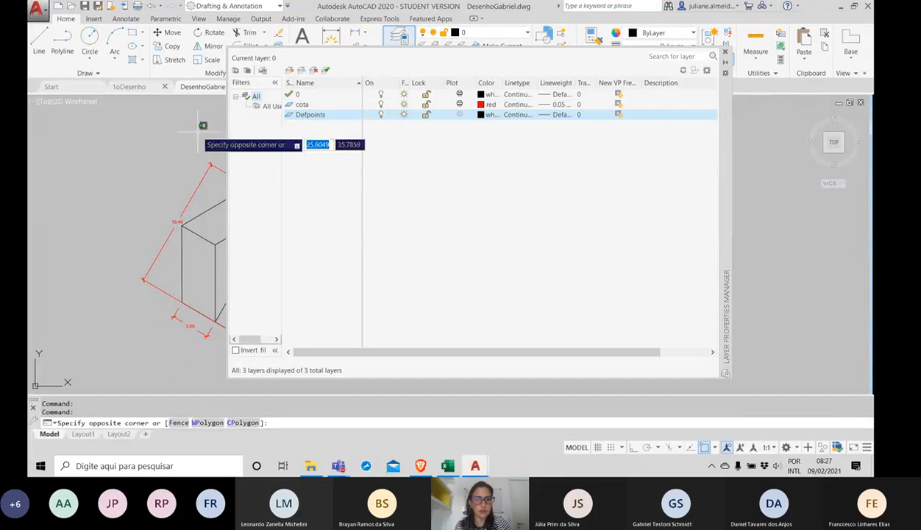
click(175, 128)
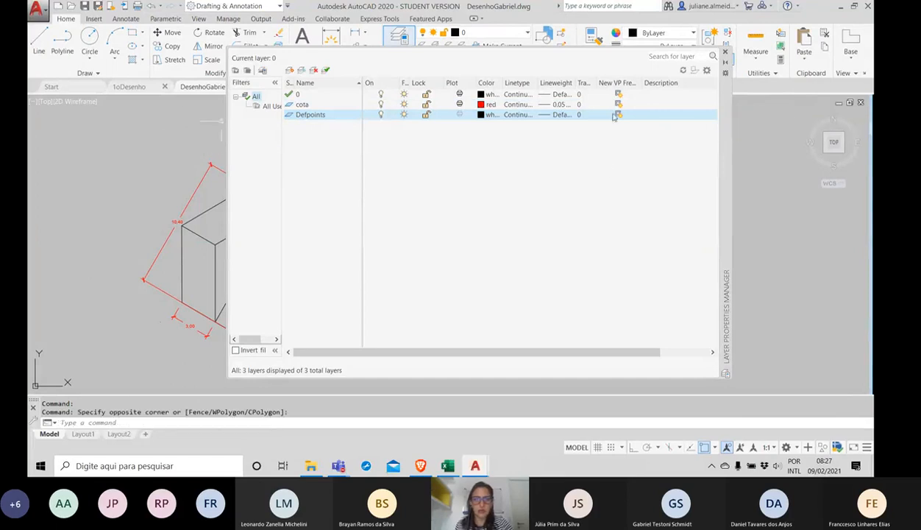
click(724, 52)
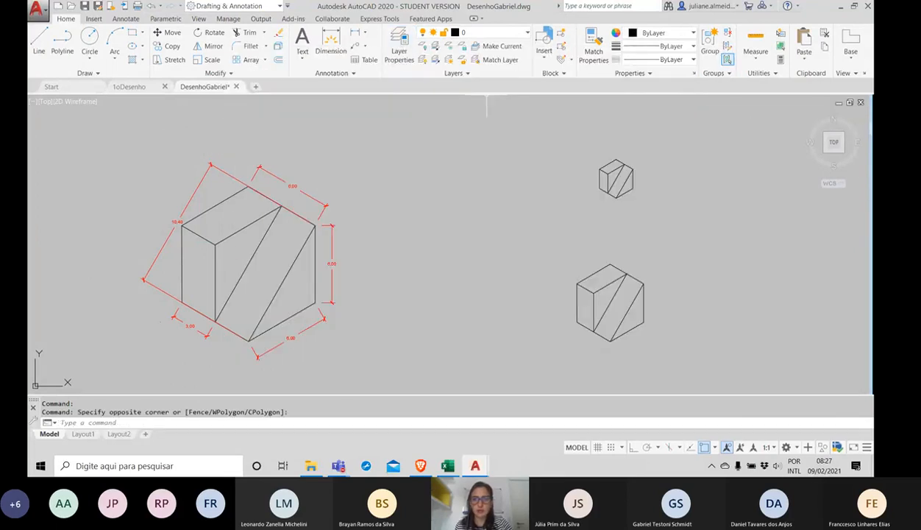
- Make Defpoints the current layer and switch back to layer 0
click(470, 33)
click(471, 47)
click(474, 33)
click(475, 72)
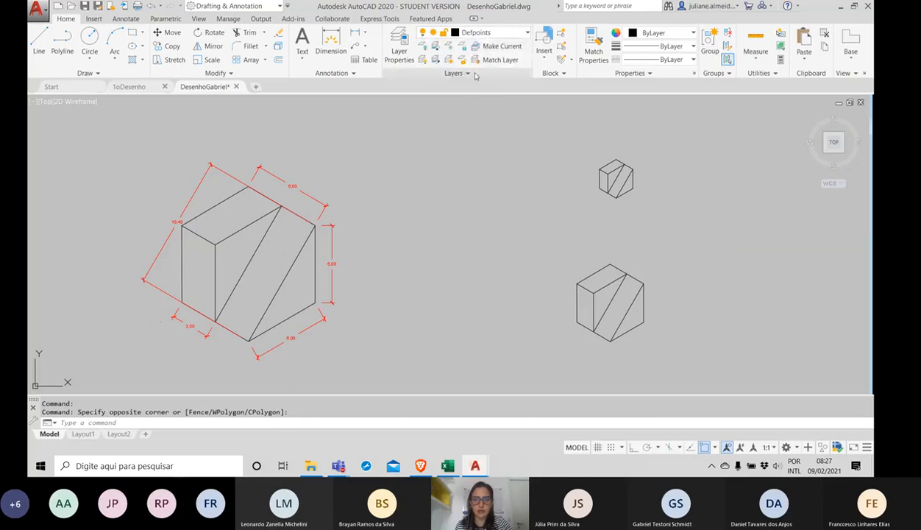
click(475, 32)
click(474, 47)
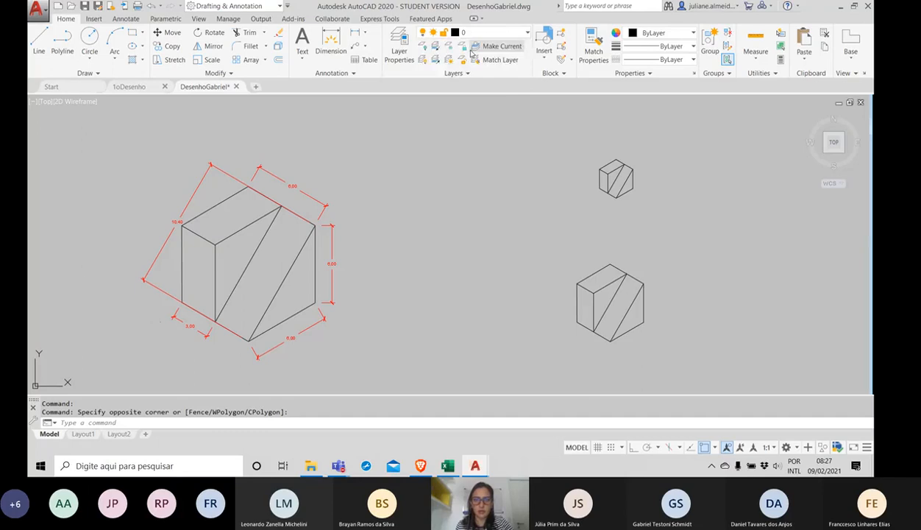
click(477, 33)
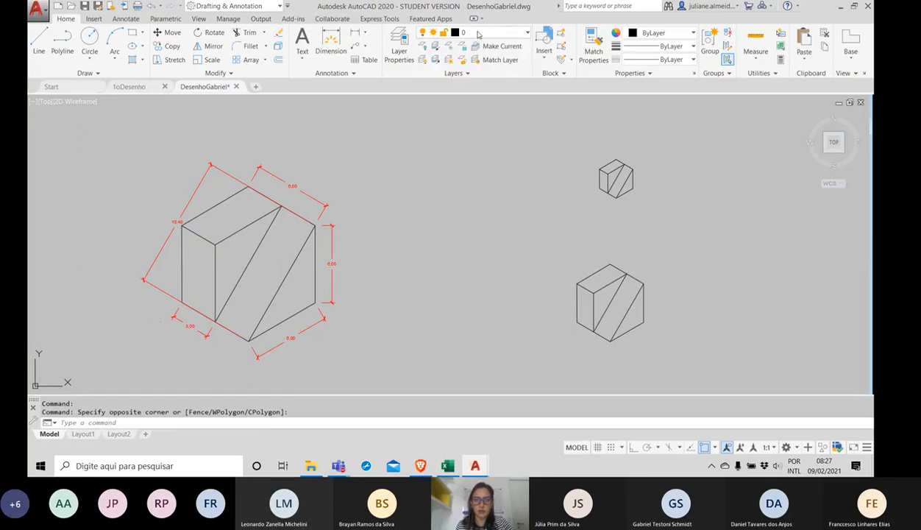
click(496, 127)
click(464, 117)
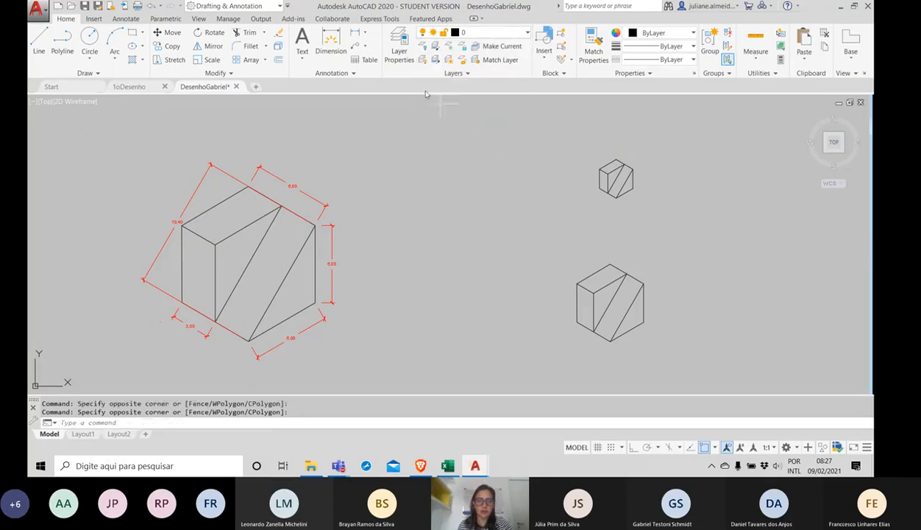
- Compare the layers of the DesenhoGabriel and 1oDesenho drawings in the Layer Properties Manager, examining cota and Defpoints
click(401, 42)
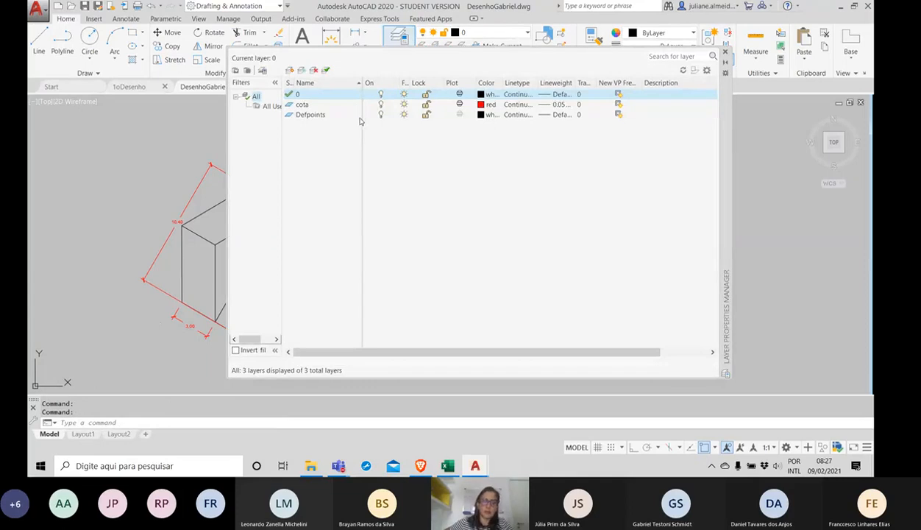
click(131, 87)
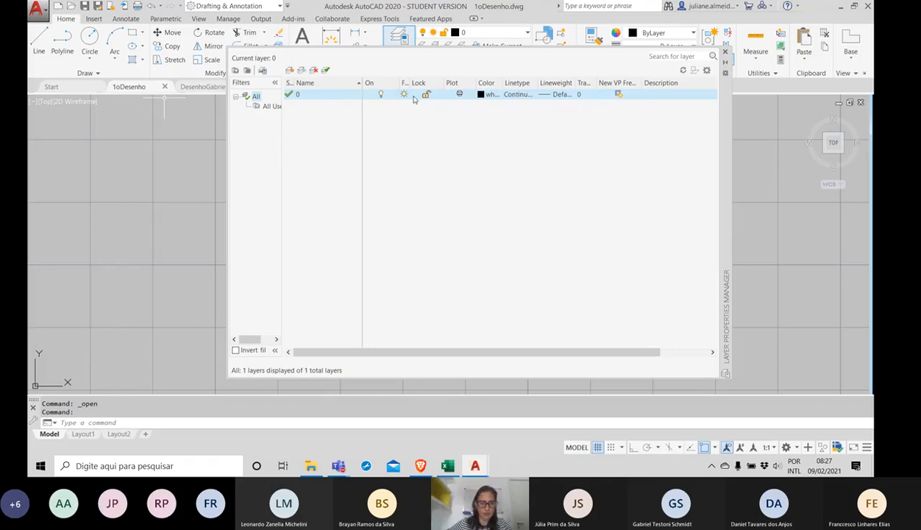
click(193, 87)
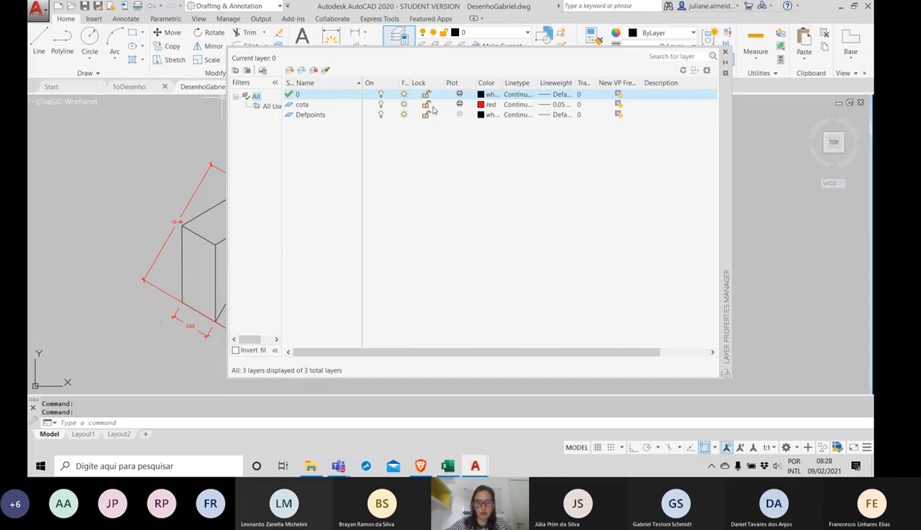
click(304, 106)
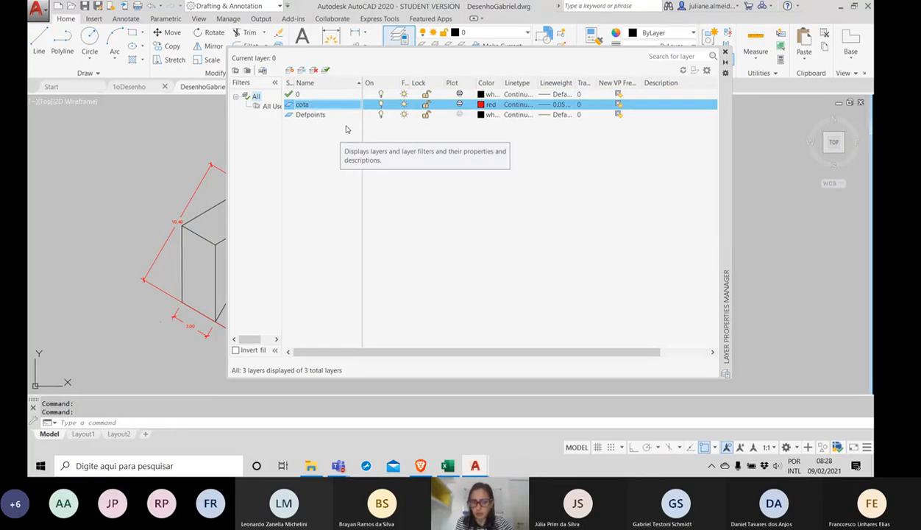
click(321, 115)
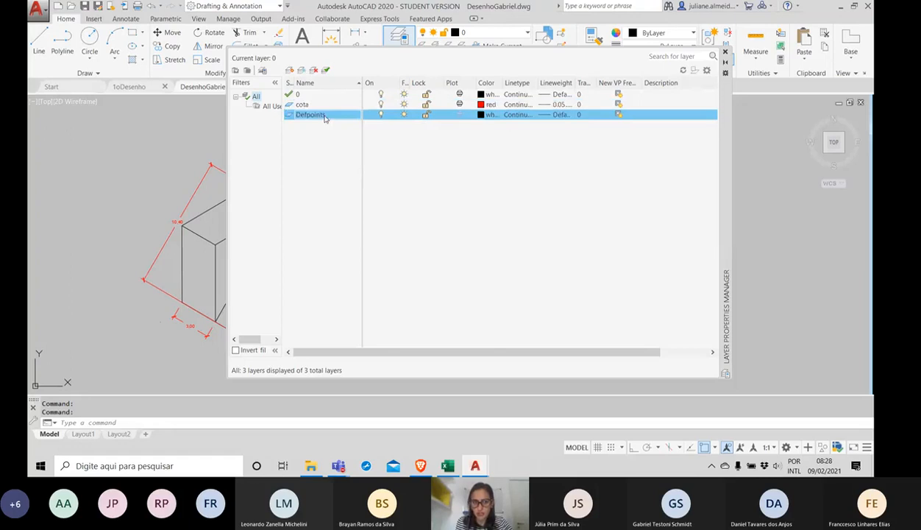
click(321, 107)
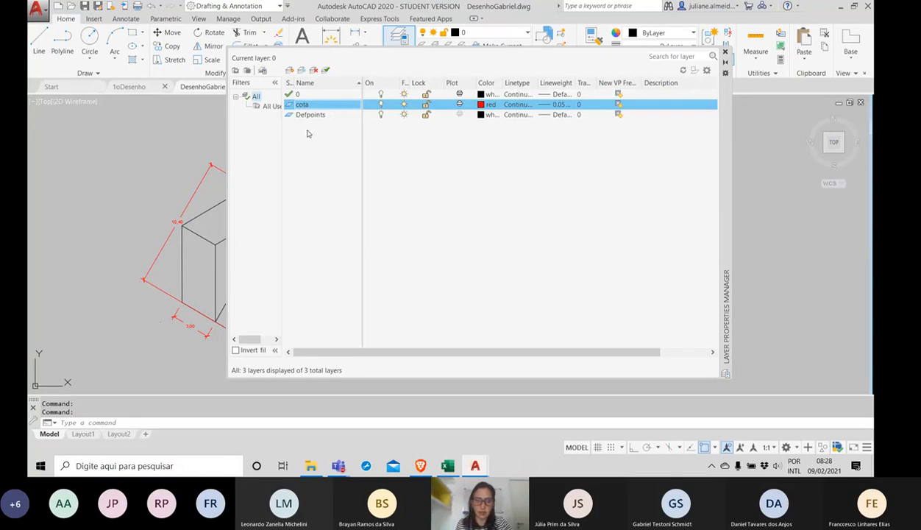
- Create a new layer named CotasBonitas based on layer 0
click(297, 96)
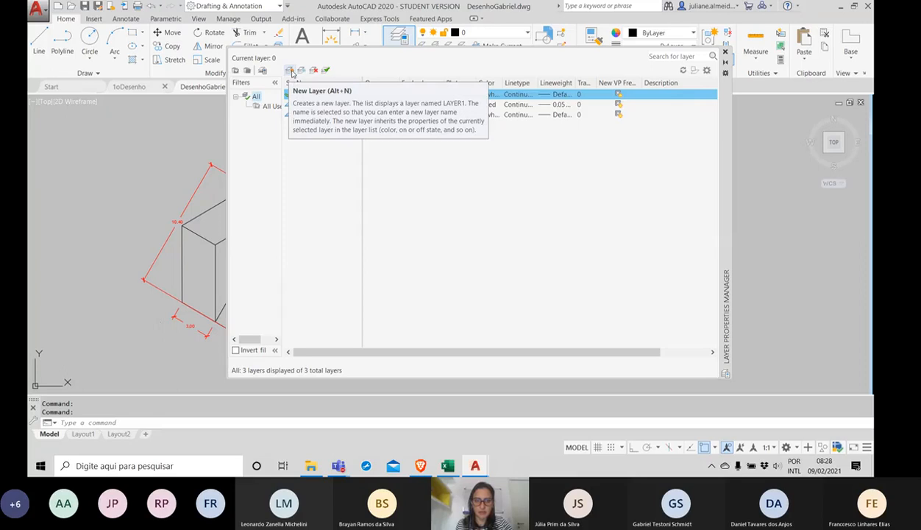
click(290, 71)
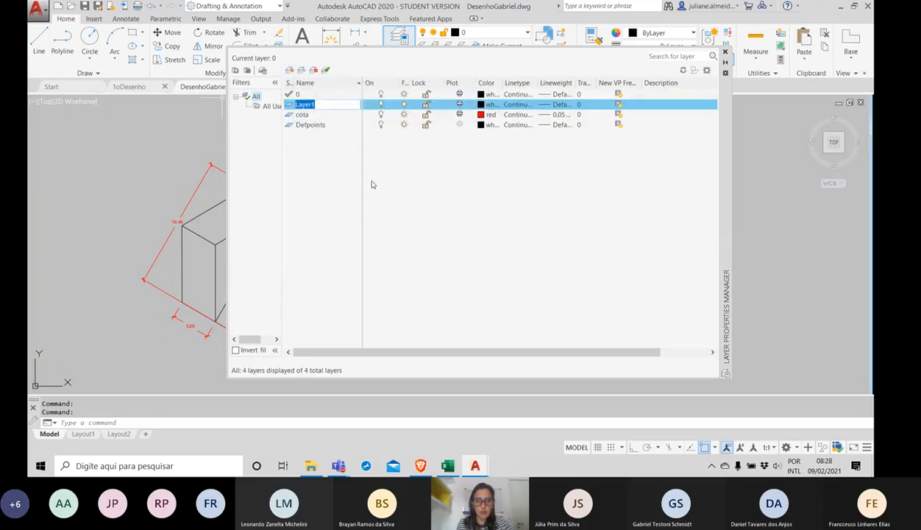
text(Co)
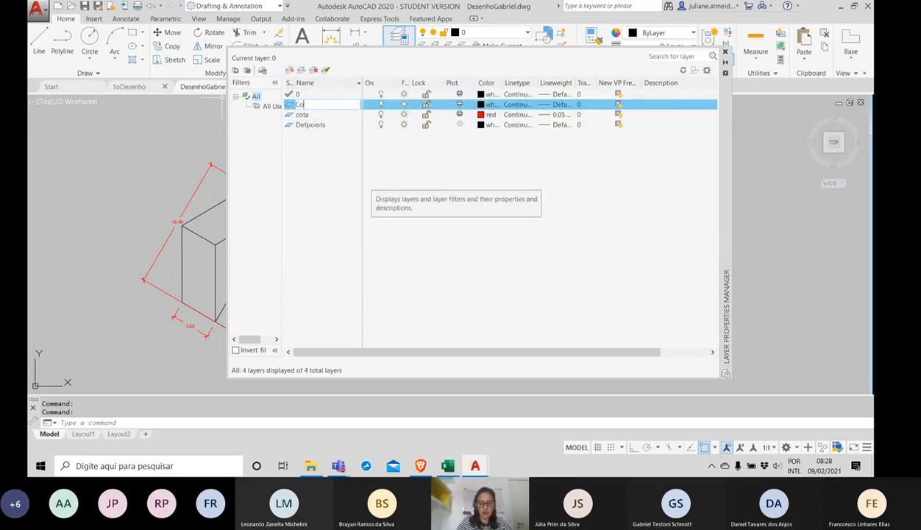
text(tasBo)
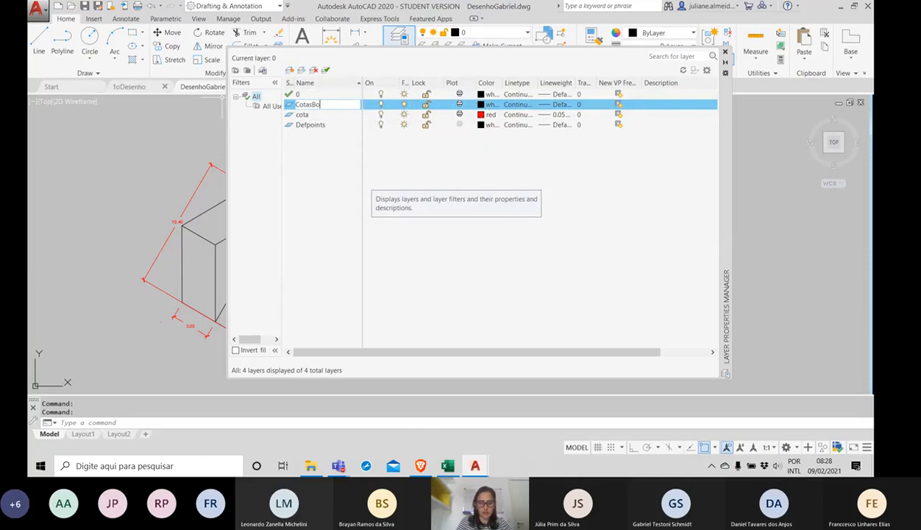
text(nitas)
key(Return)
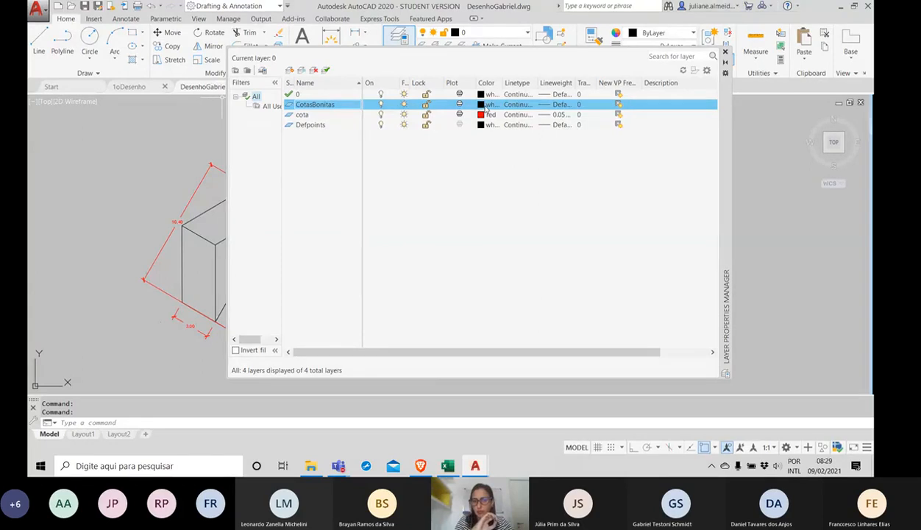
- Set the CotasBonitas layer's color to index color 184
click(486, 108)
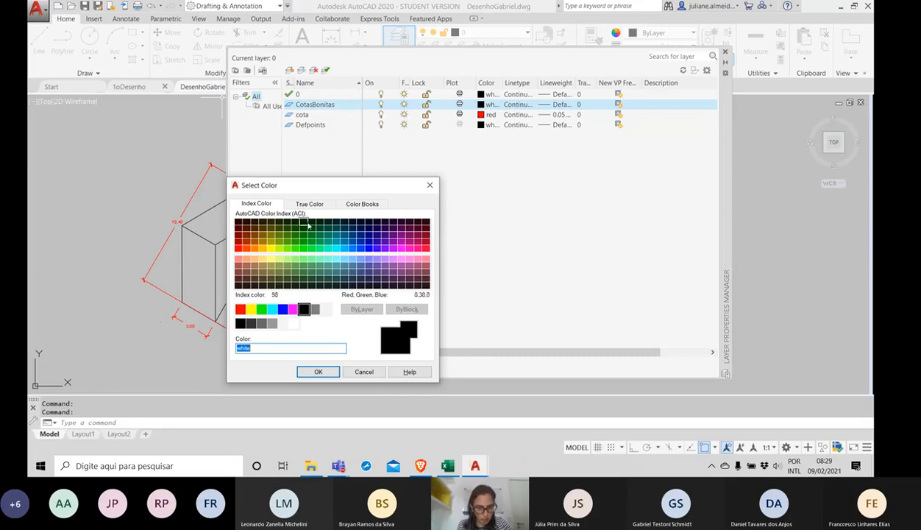
click(376, 235)
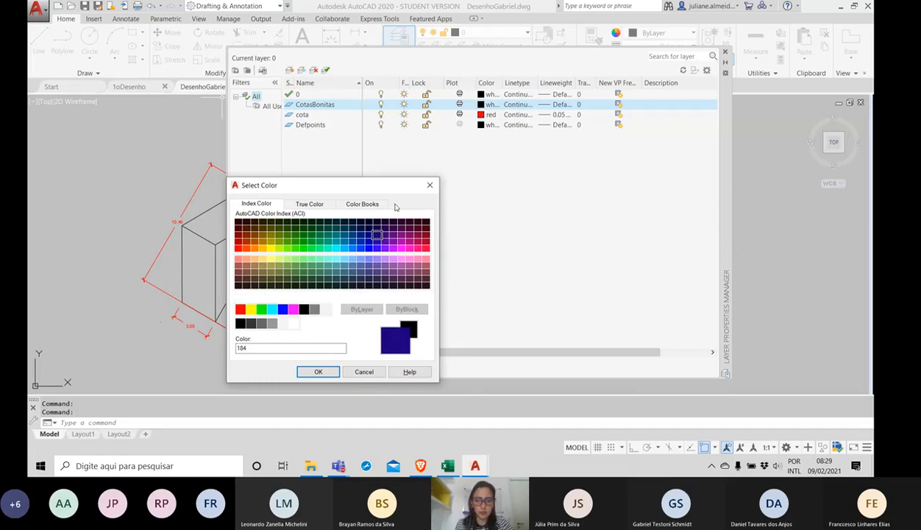
click(315, 372)
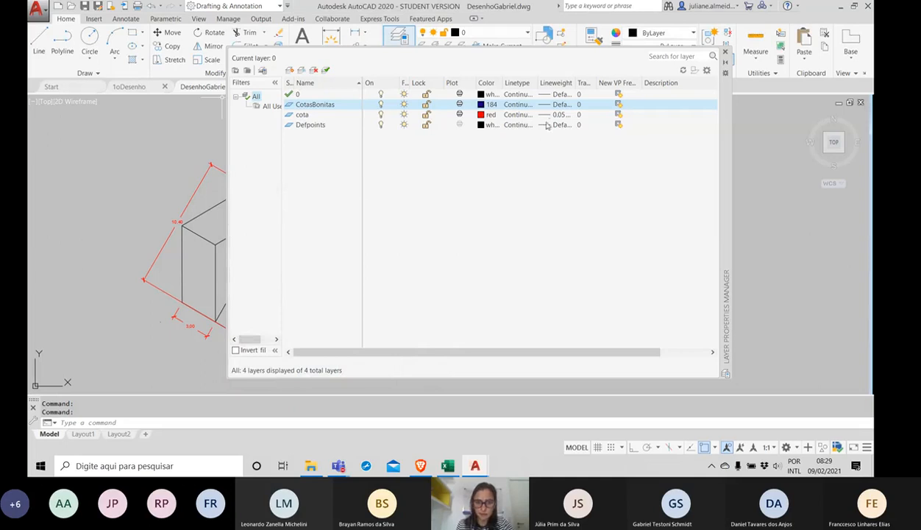
- Load the DASHED linetype from acad.lin and assign it to the CotasBonitas layer
click(517, 105)
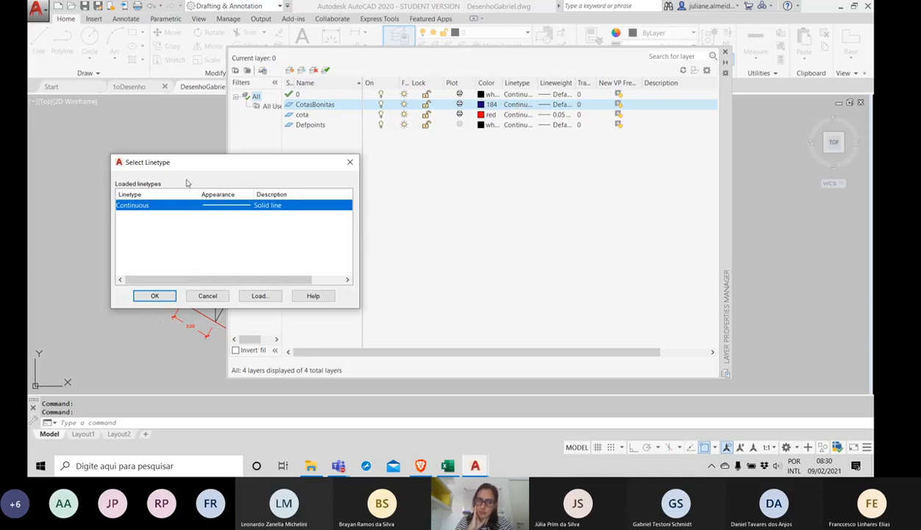
click(261, 296)
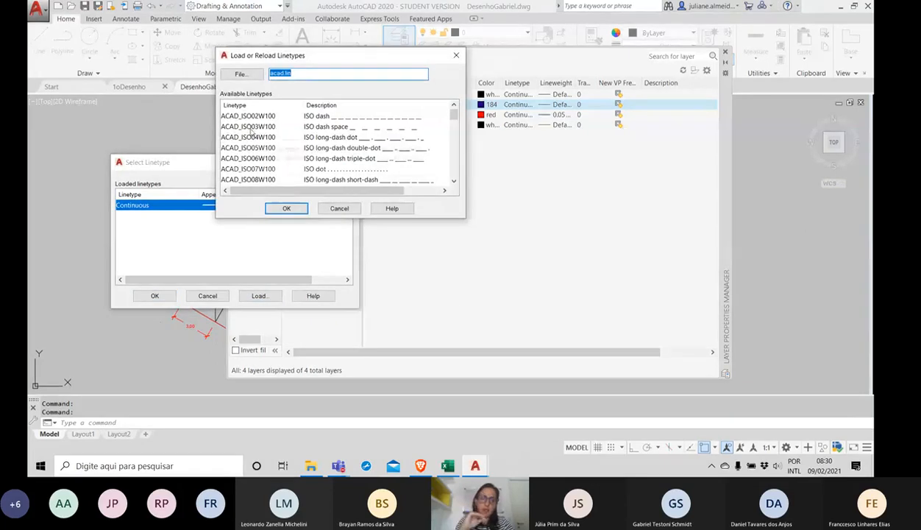
click(249, 126)
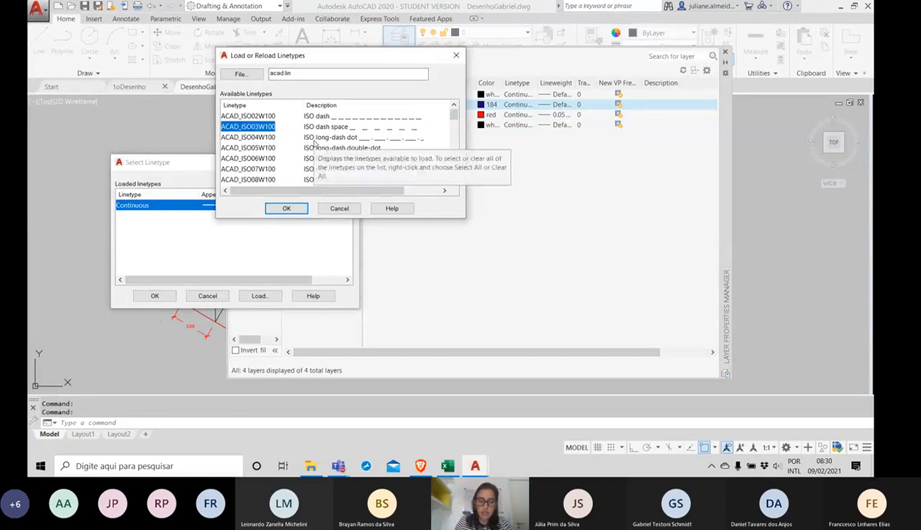
key(Down)
key(Down)
key(Down)
key(Down)
key(Down)
key(Down)
key(Down)
key(Down)
key(Down)
key(Down)
key(Down)
key(Down)
key(Down)
key(Down)
key(Down)
key(Down)
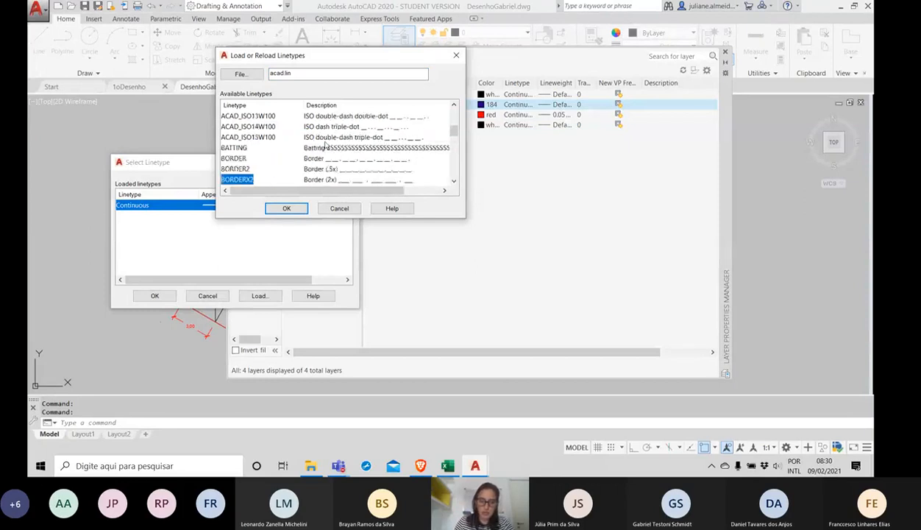
key(Down)
key(Down)
key(Down)
key(Down)
key(Down)
key(Down)
key(Down)
key(Down)
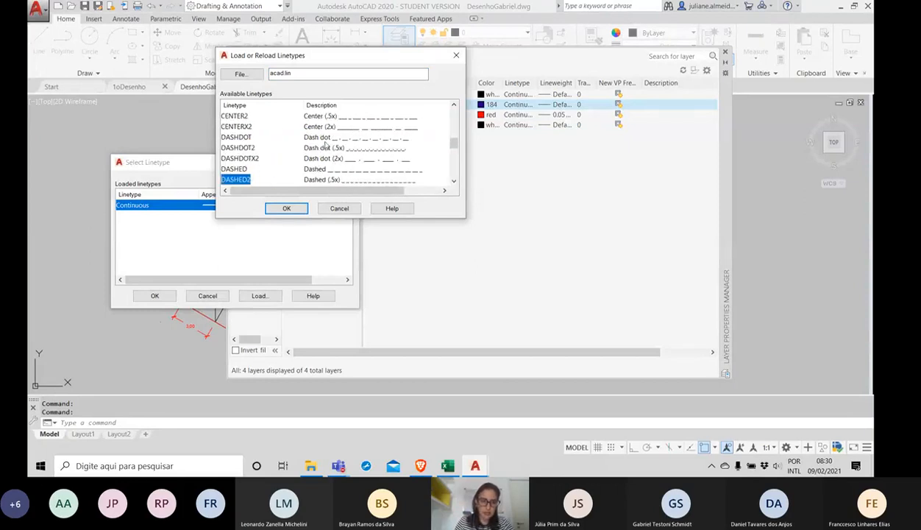
key(Up)
key(Up)
key(Up)
key(Up)
key(Up)
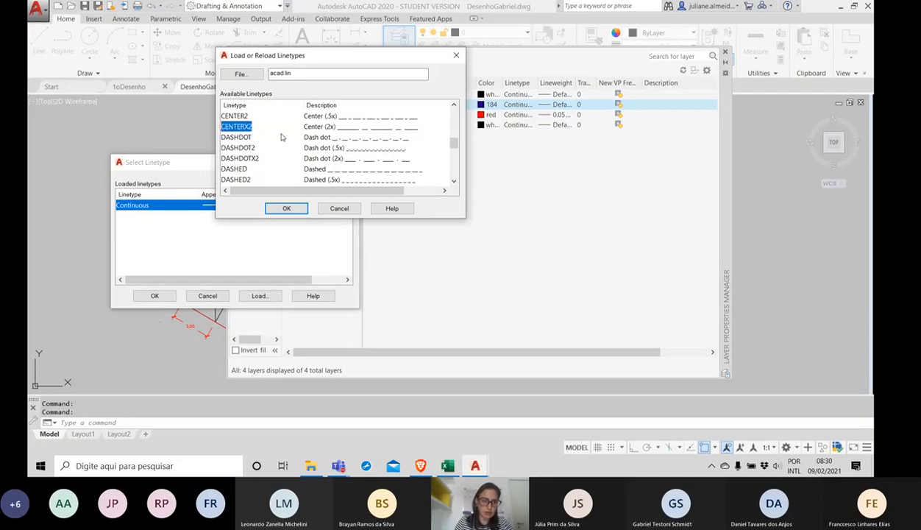
key(Up)
key(Down)
key(Down)
key(Down)
key(Down)
key(Down)
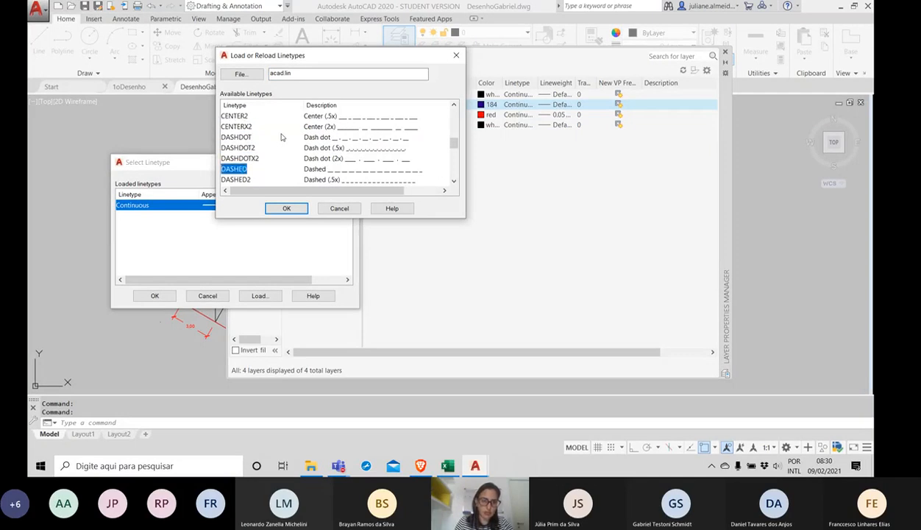
key(Down)
key(Up)
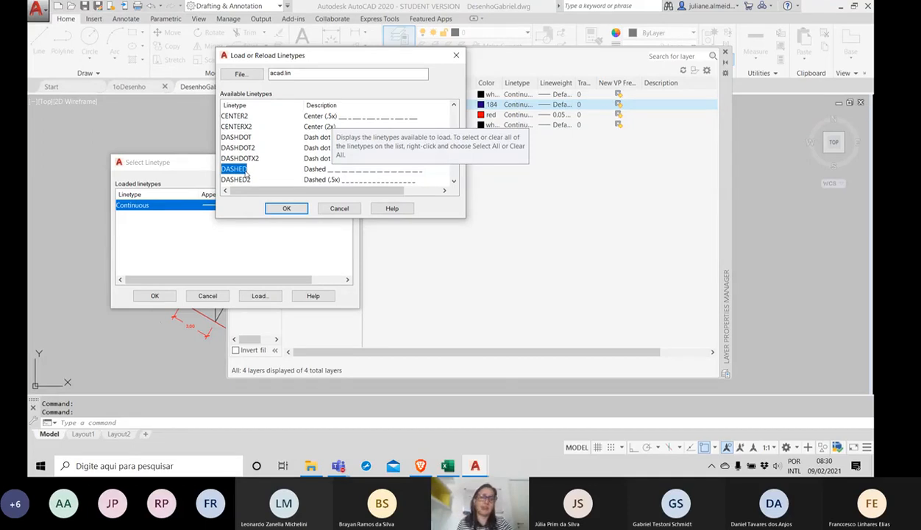
click(245, 138)
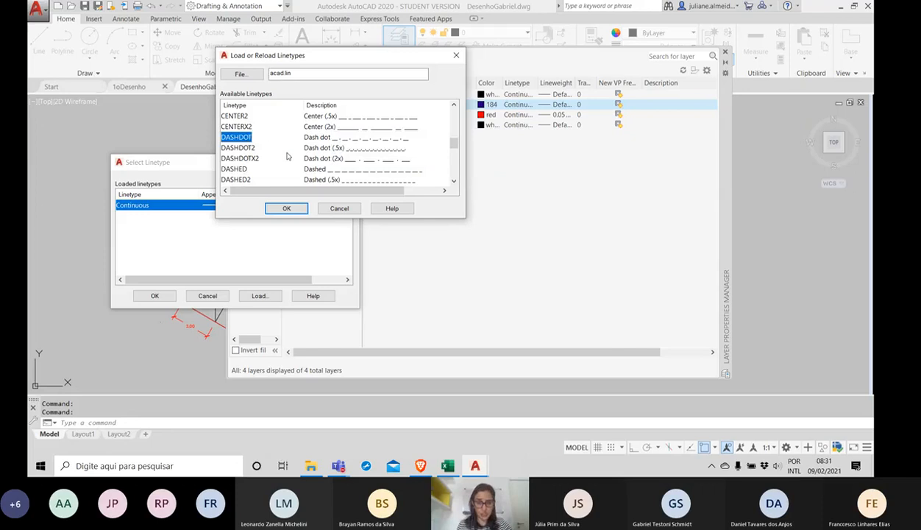
click(230, 168)
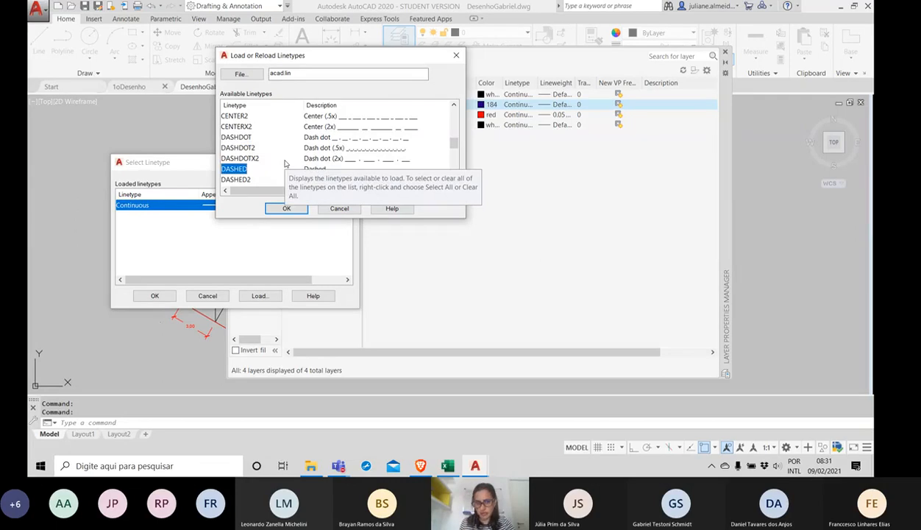
click(286, 208)
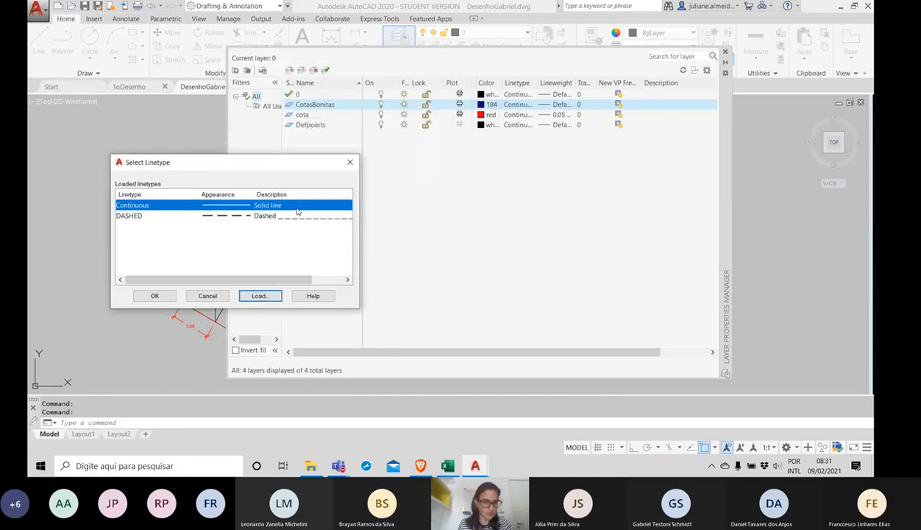
click(284, 214)
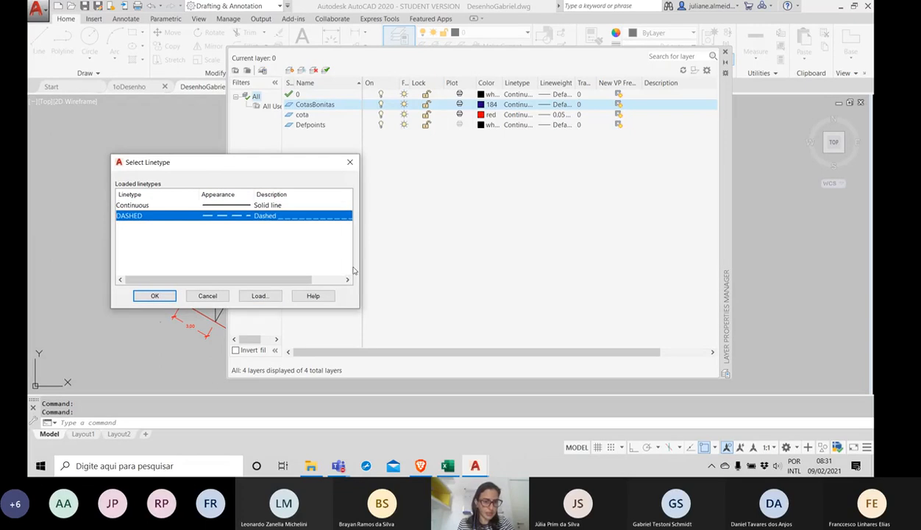
click(155, 295)
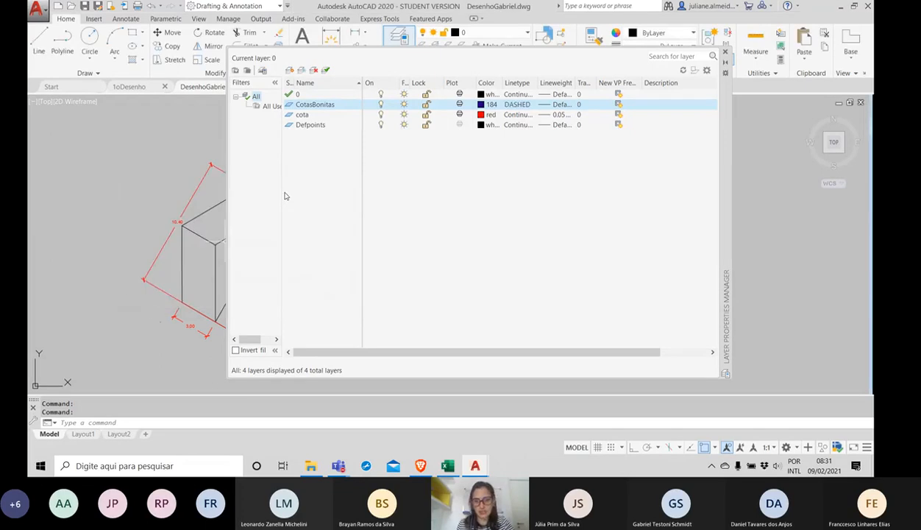
- Set the CotasBonitas layer's linetype back to Continuous
click(516, 104)
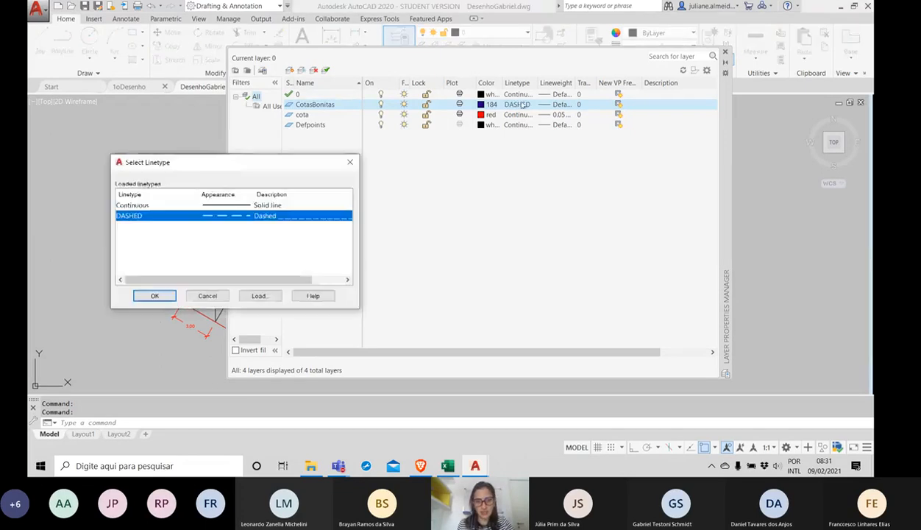
click(143, 206)
click(154, 295)
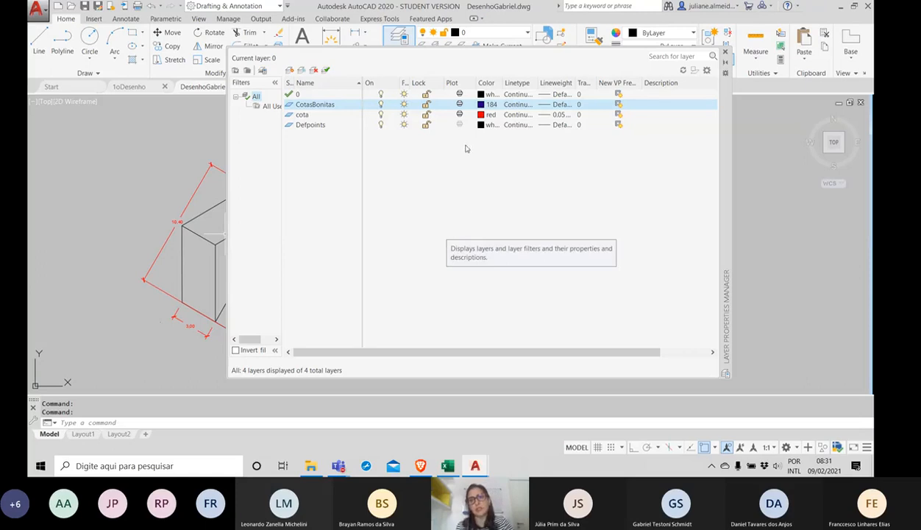
- Set the CotasBonitas layer's lineweight to 0.13 mm
click(568, 109)
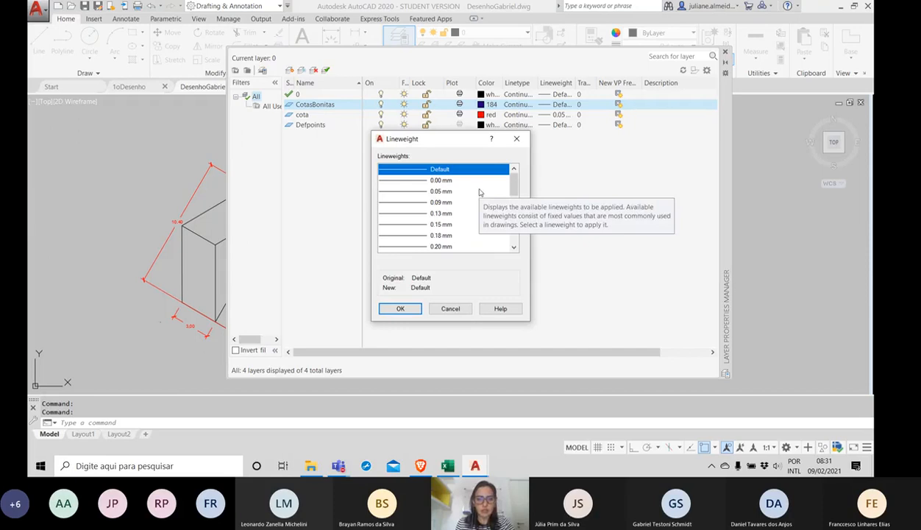
click(440, 201)
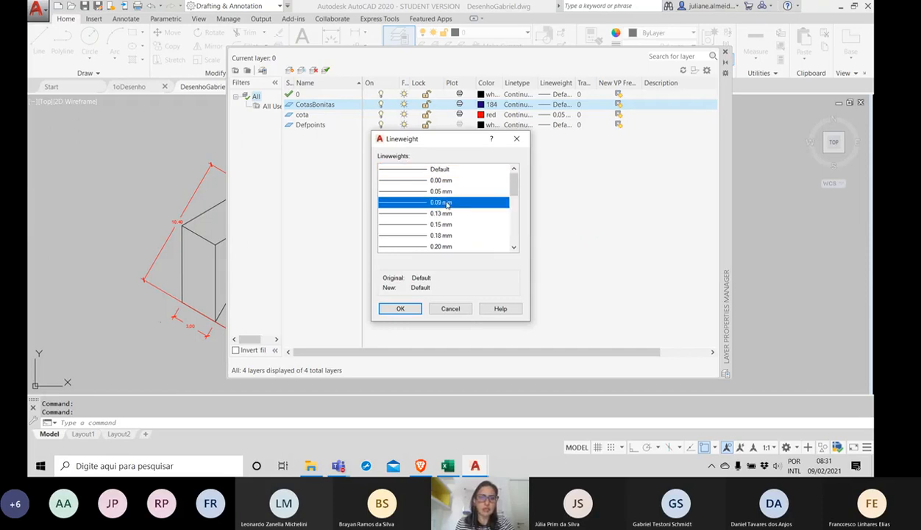
click(446, 212)
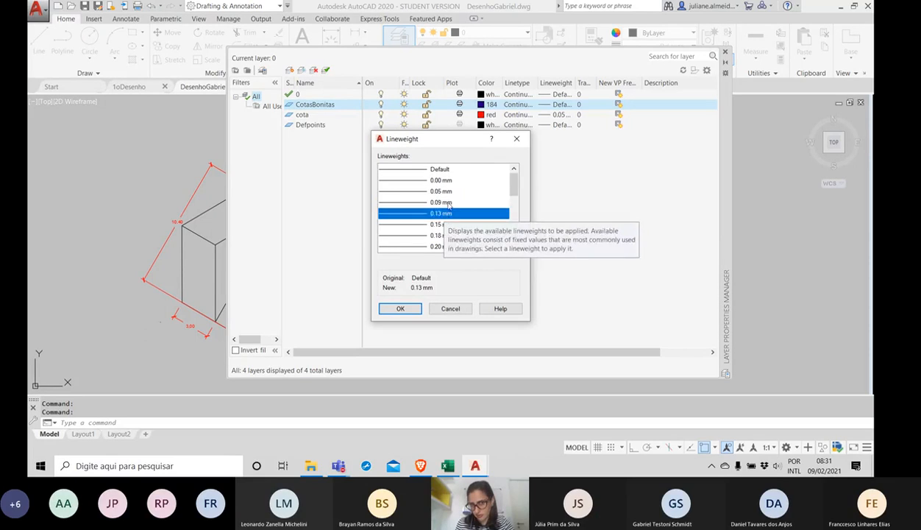
click(439, 202)
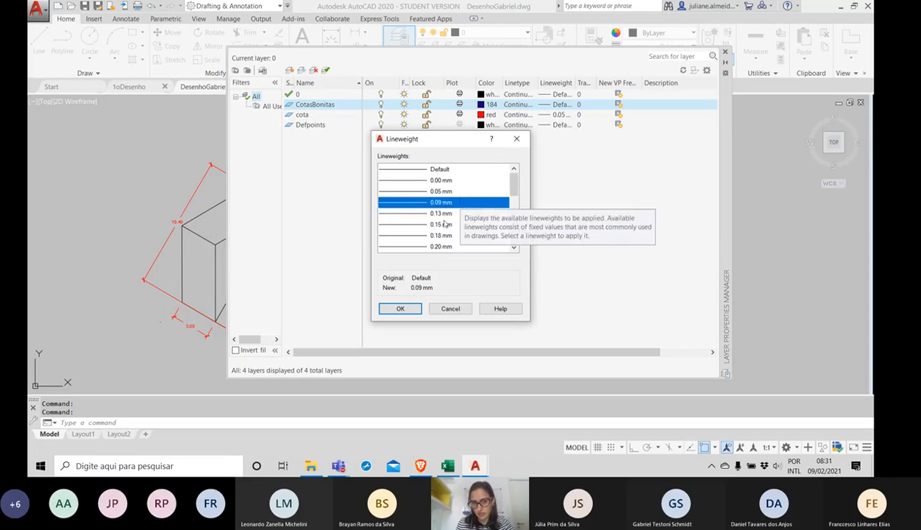
click(434, 213)
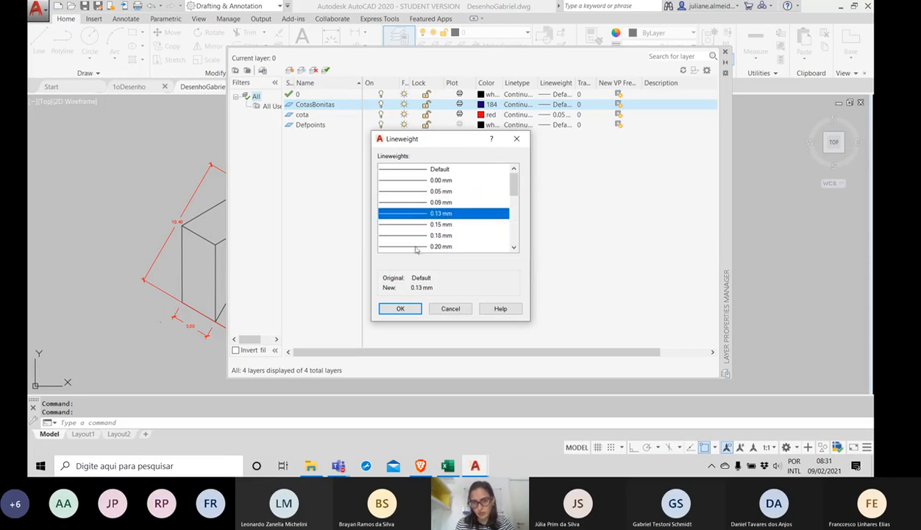
click(396, 313)
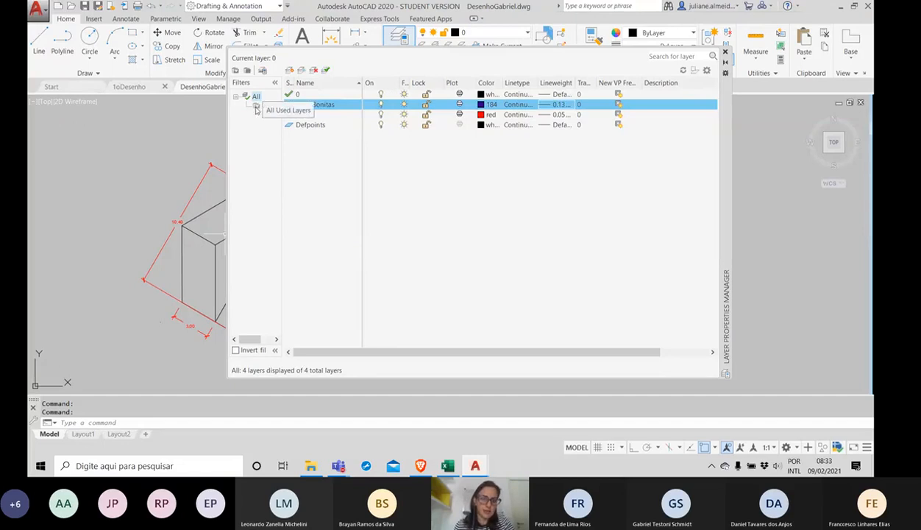
- Uncover the cube drawing, turn the cota layer off and back on twice, and freeze and thaw it
click(298, 149)
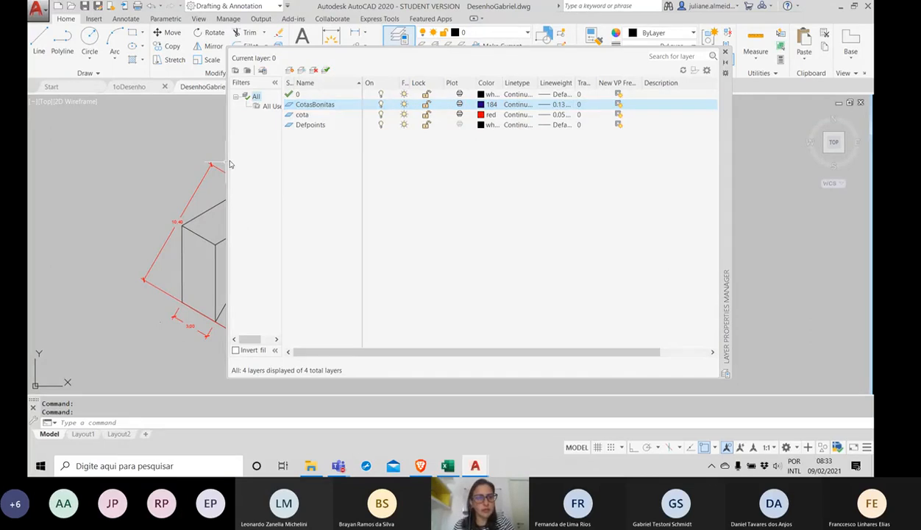
drag(226, 165, 393, 177)
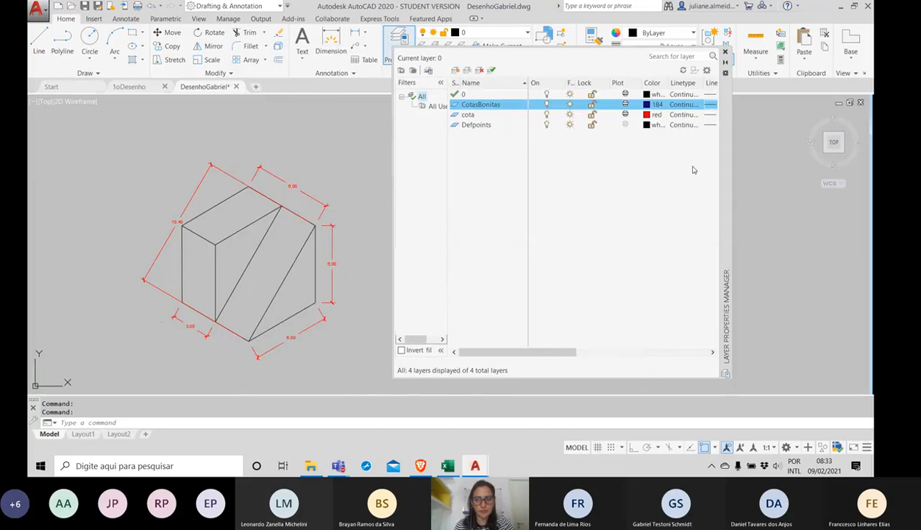
click(546, 115)
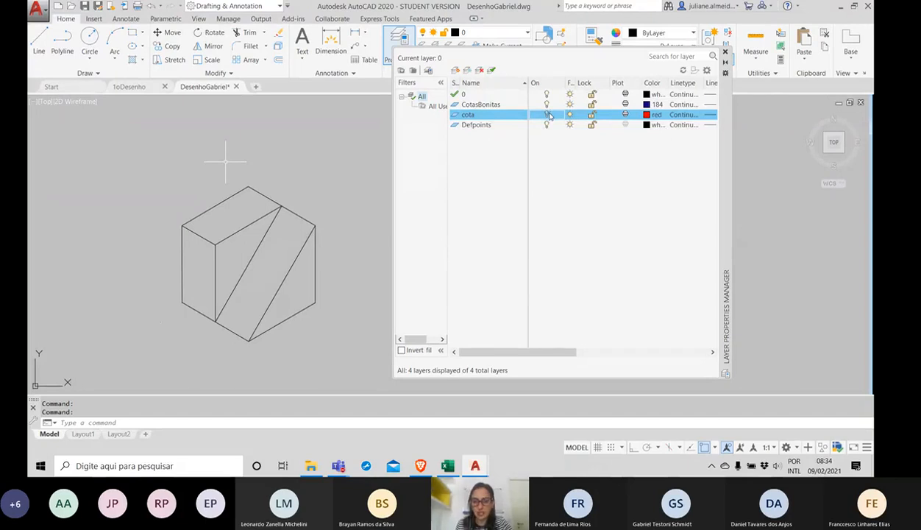
click(546, 114)
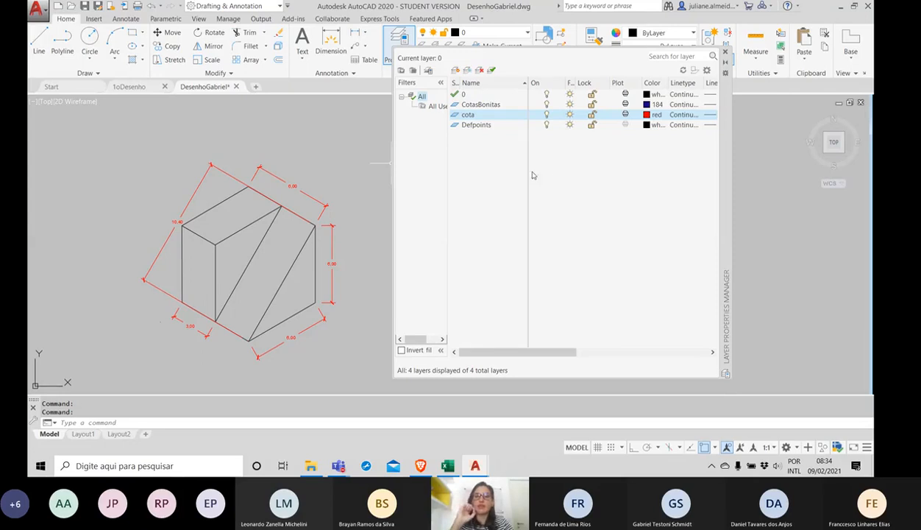
click(545, 115)
click(546, 115)
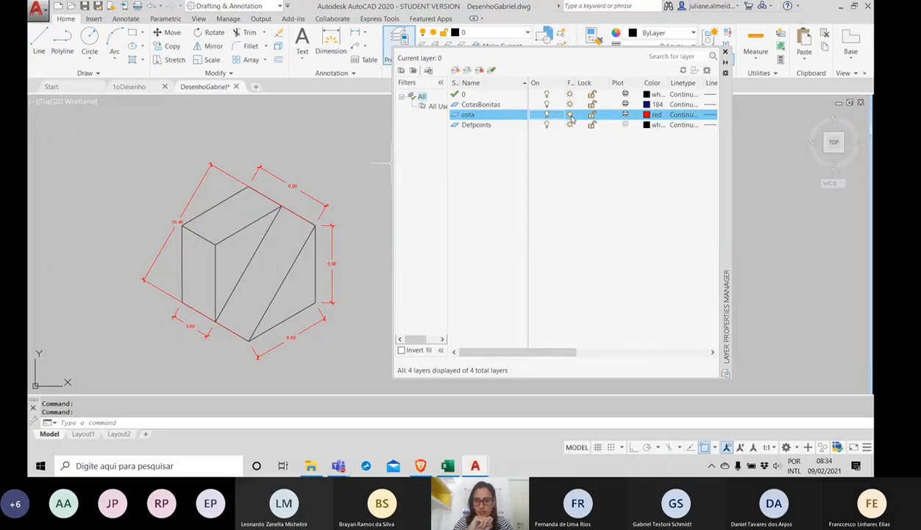
click(570, 115)
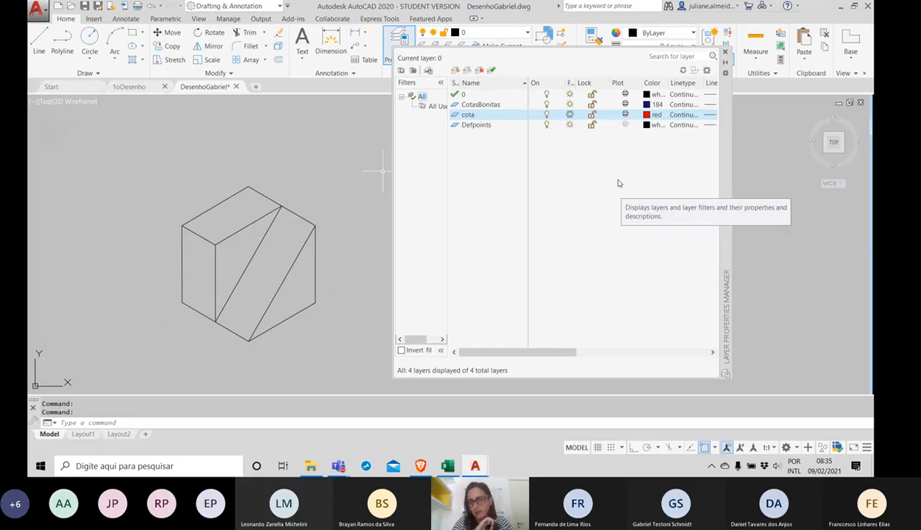
click(569, 114)
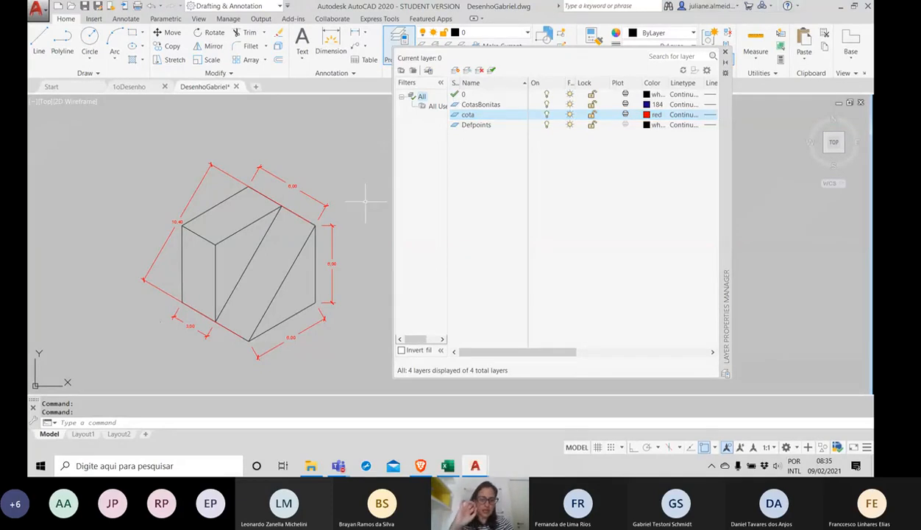
- Draw a single short slanted line on layer 0 in the empty area above and to the left of the cube
text(line)
key(Return)
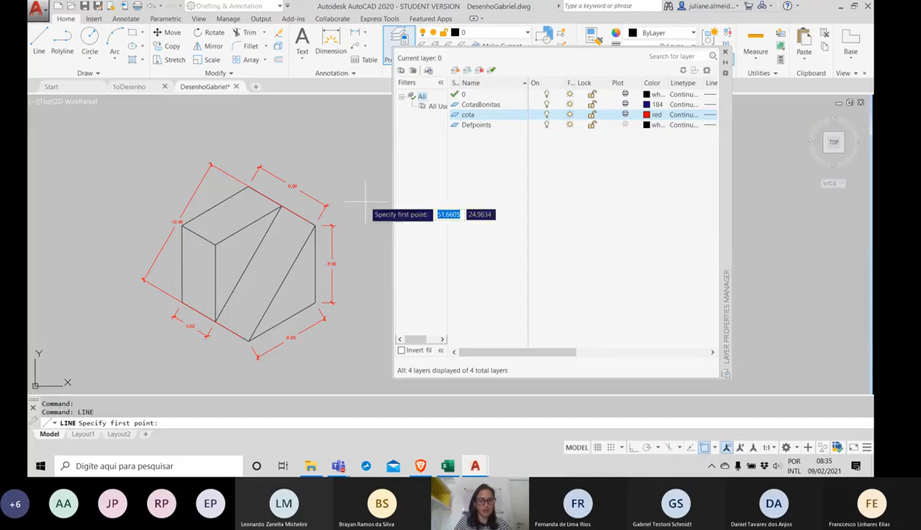
click(57, 174)
click(106, 150)
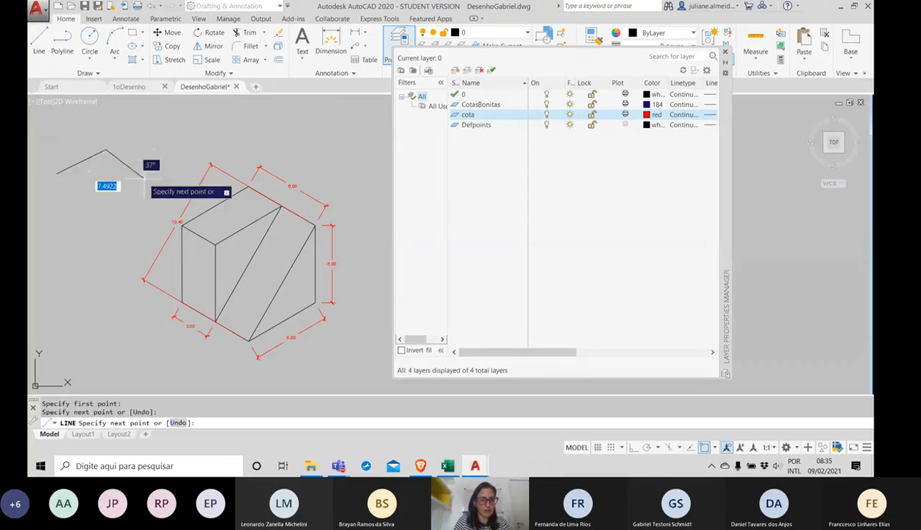
key(Return)
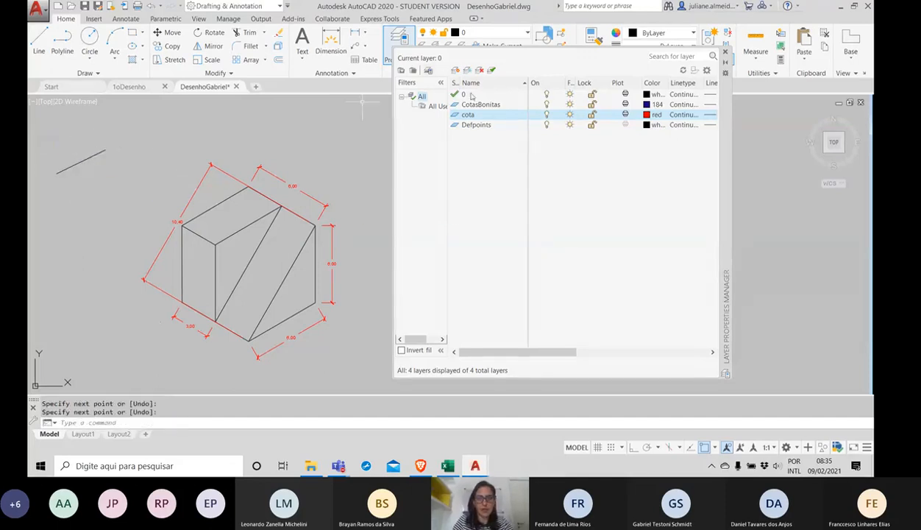
- Turn the current layer 0 off and back on twice, and try to freeze it
click(546, 95)
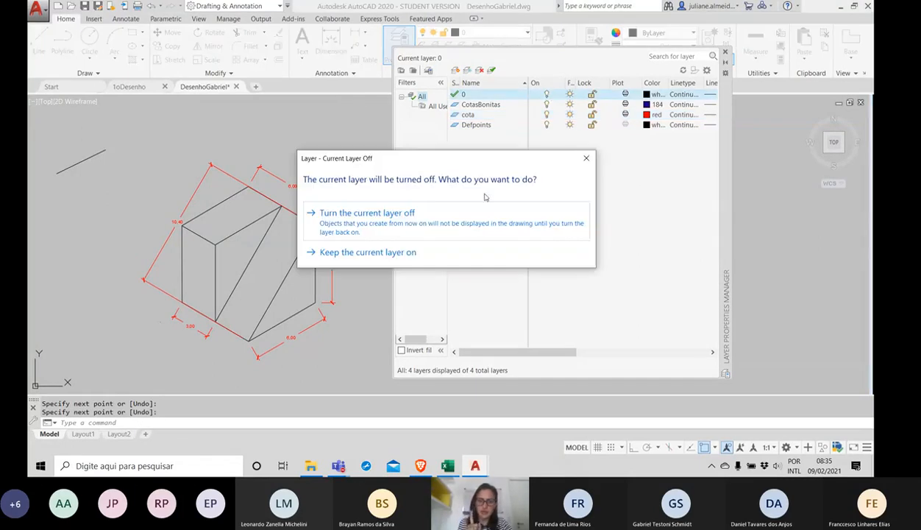
click(469, 214)
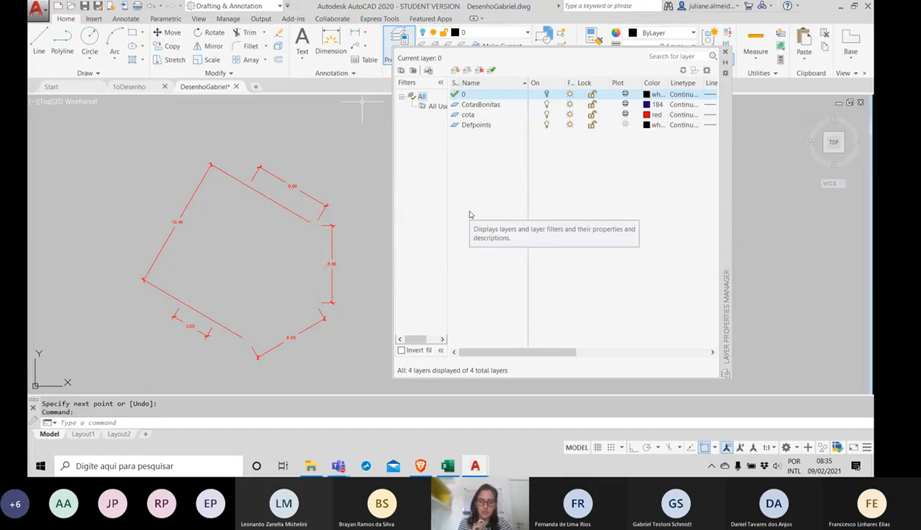
click(547, 96)
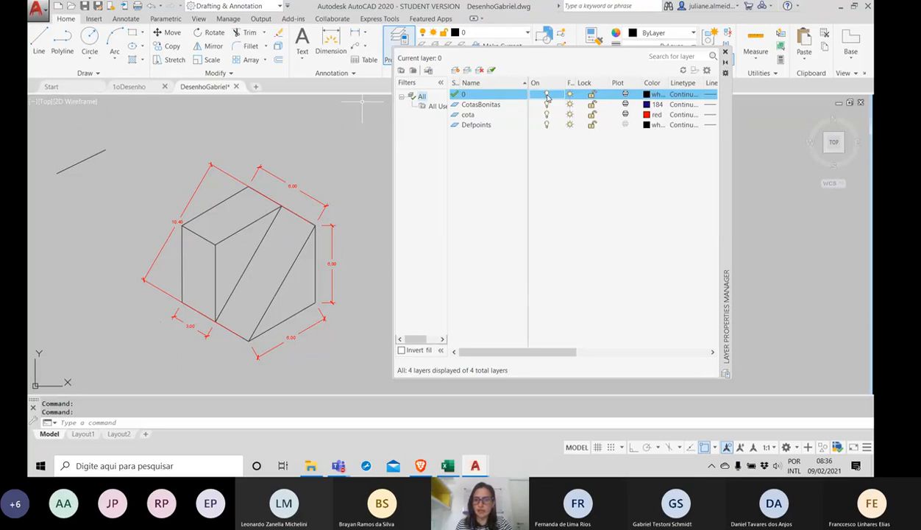
click(547, 96)
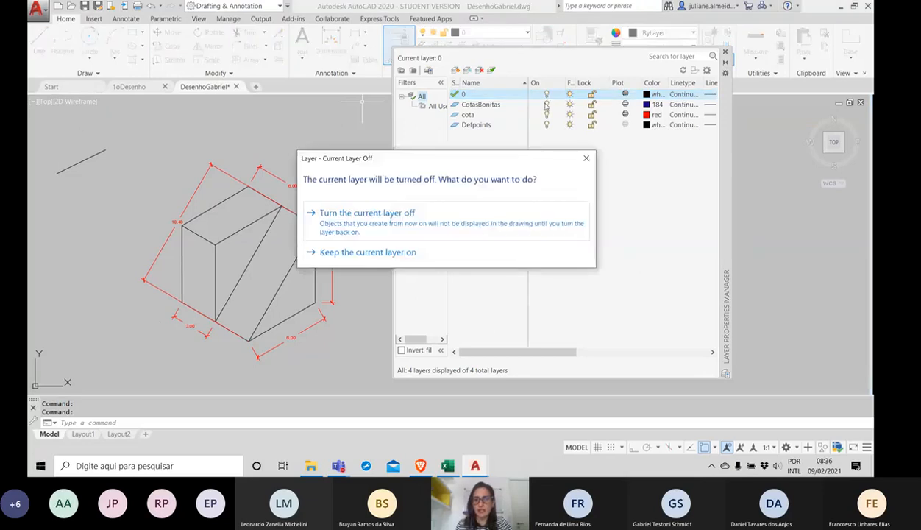
click(471, 223)
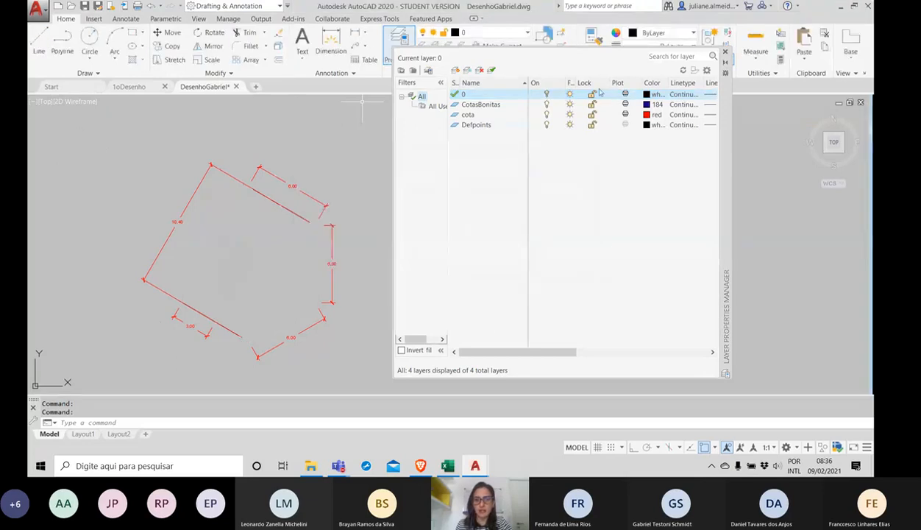
click(546, 96)
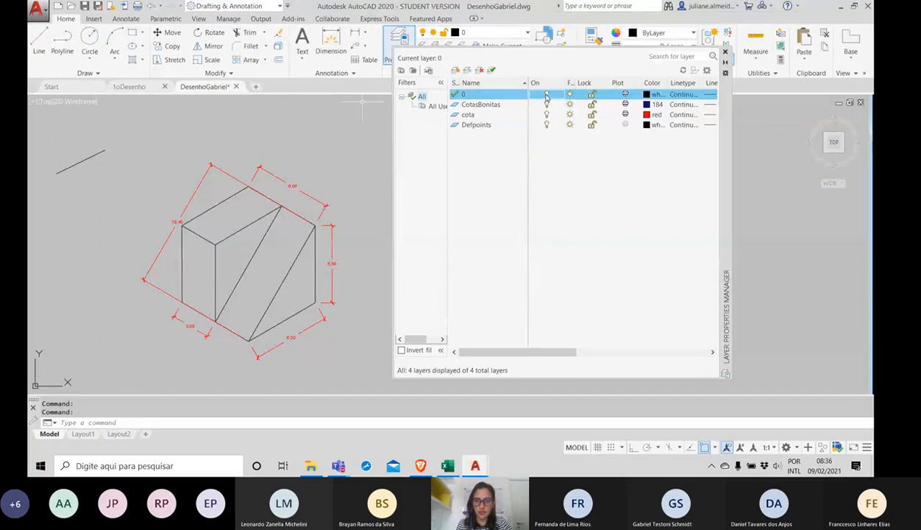
click(570, 95)
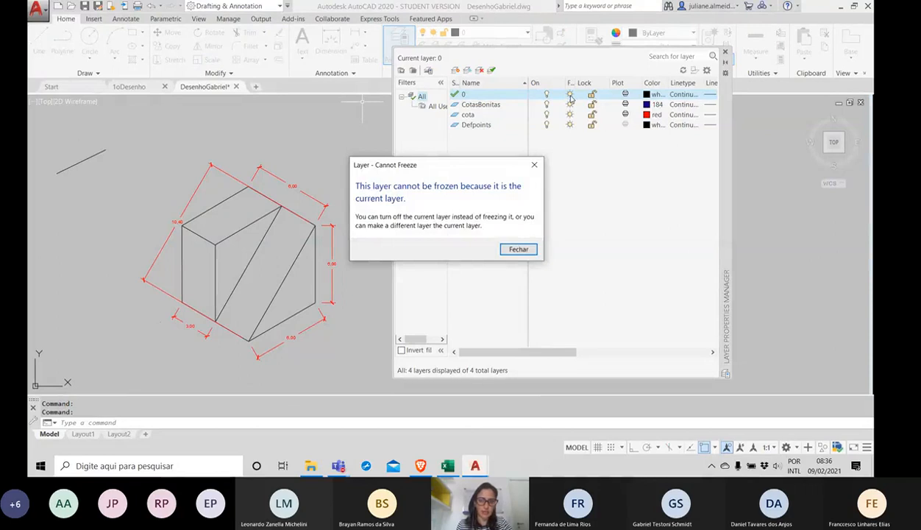
key(Return)
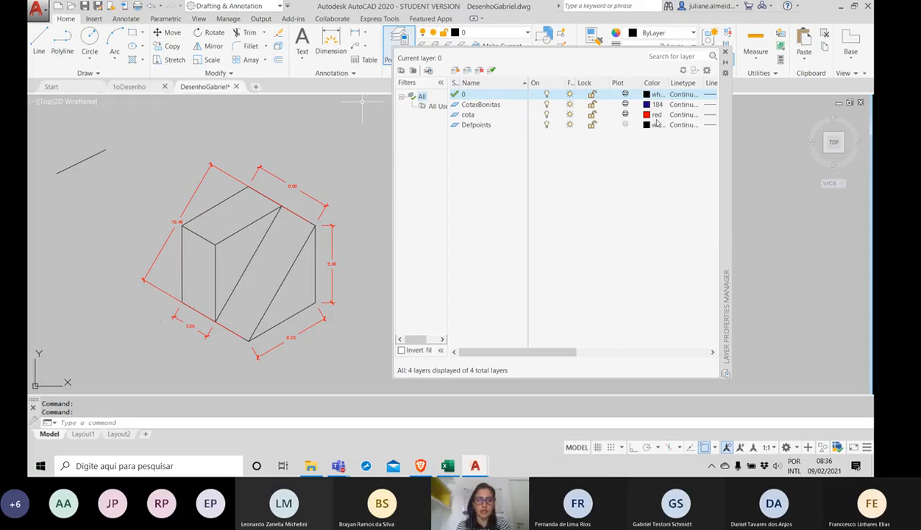
- Lock layer 0 and try to erase the short slanted line and the cube's edges
click(592, 97)
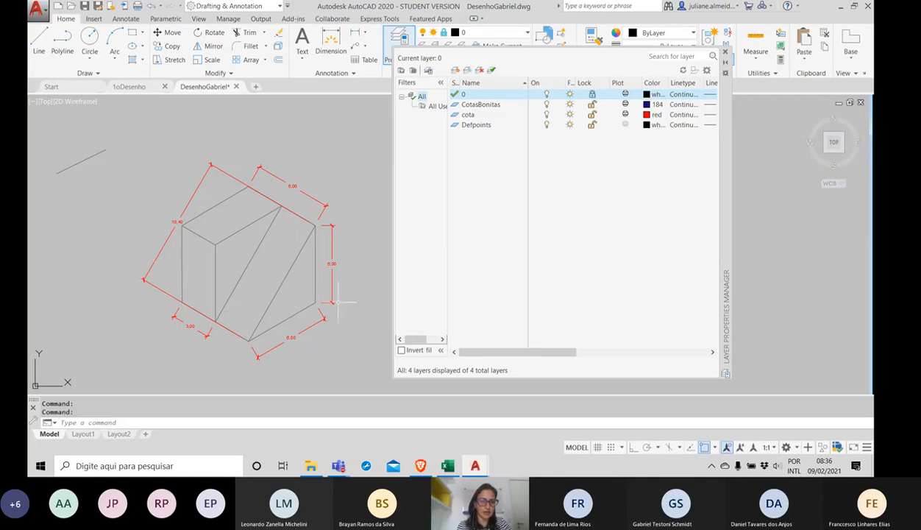
click(100, 191)
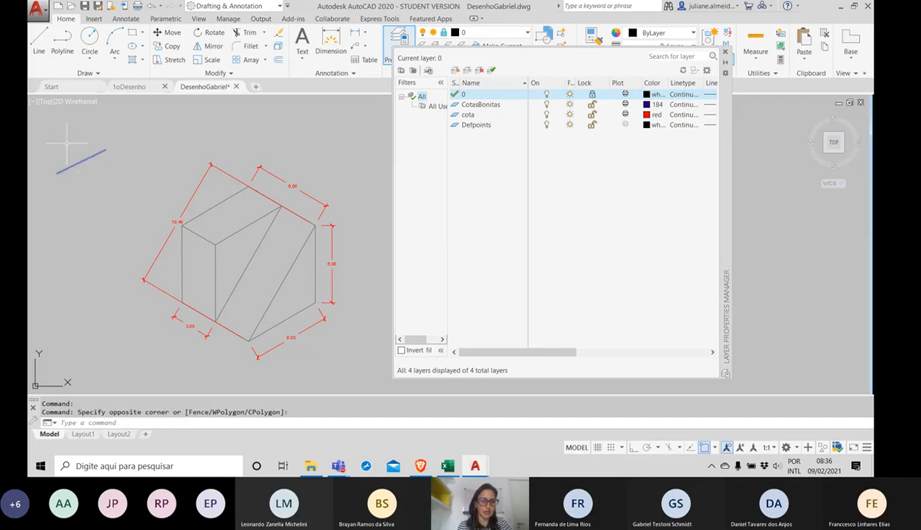
click(142, 197)
key(Delete)
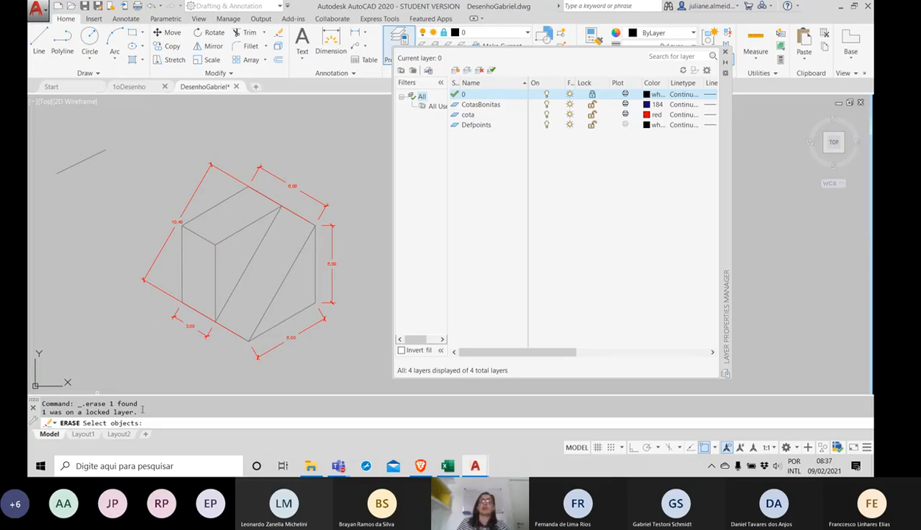
click(93, 183)
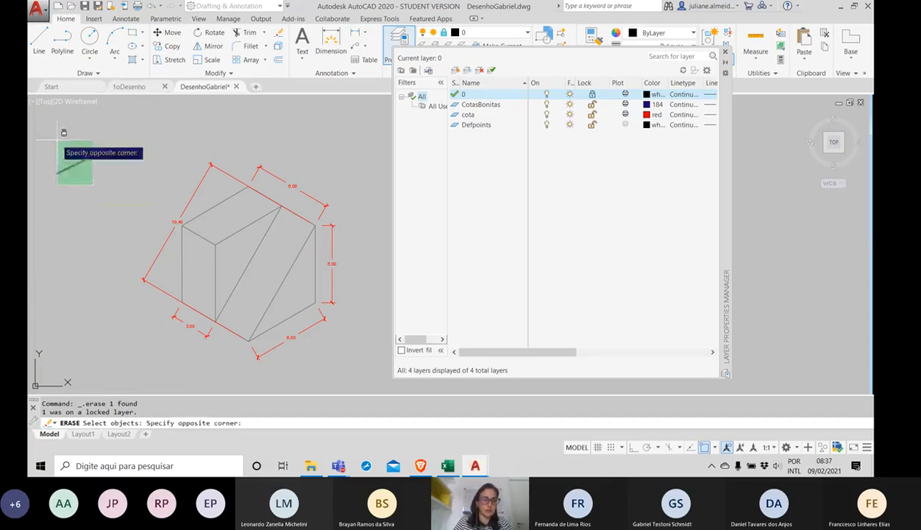
click(57, 140)
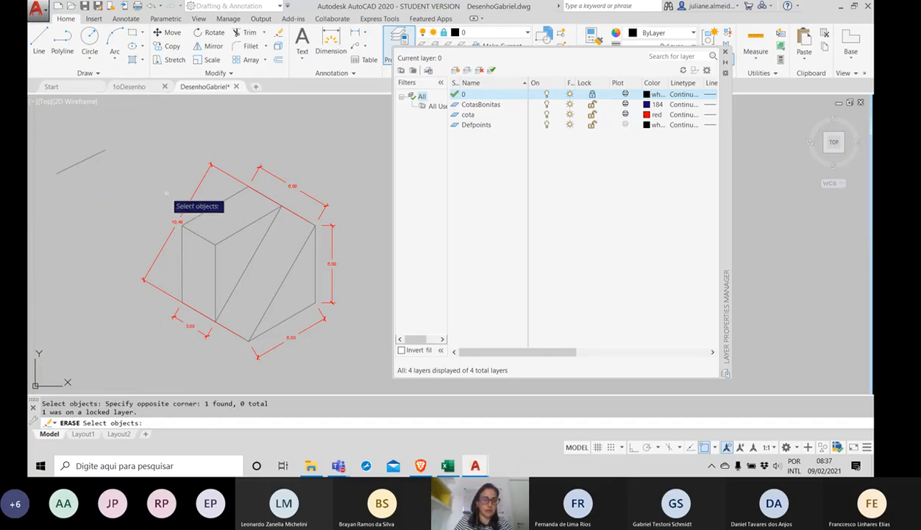
click(76, 157)
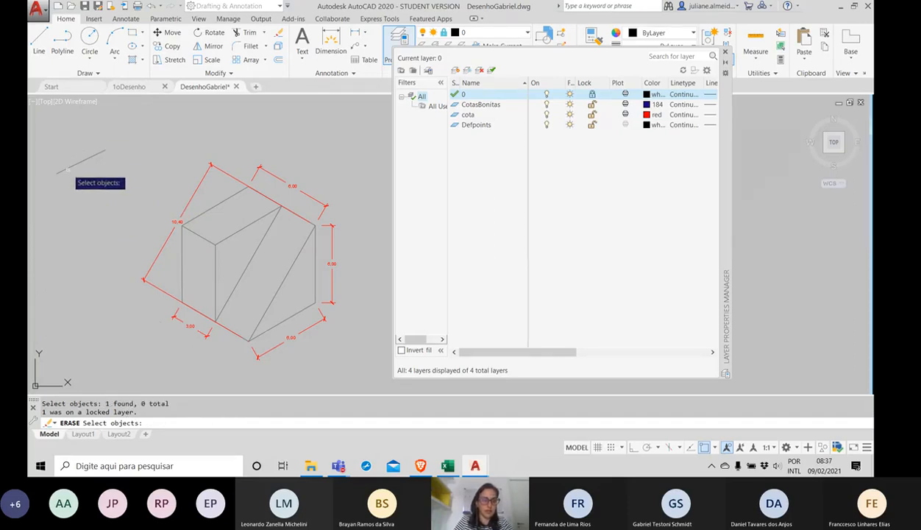
click(230, 224)
click(192, 245)
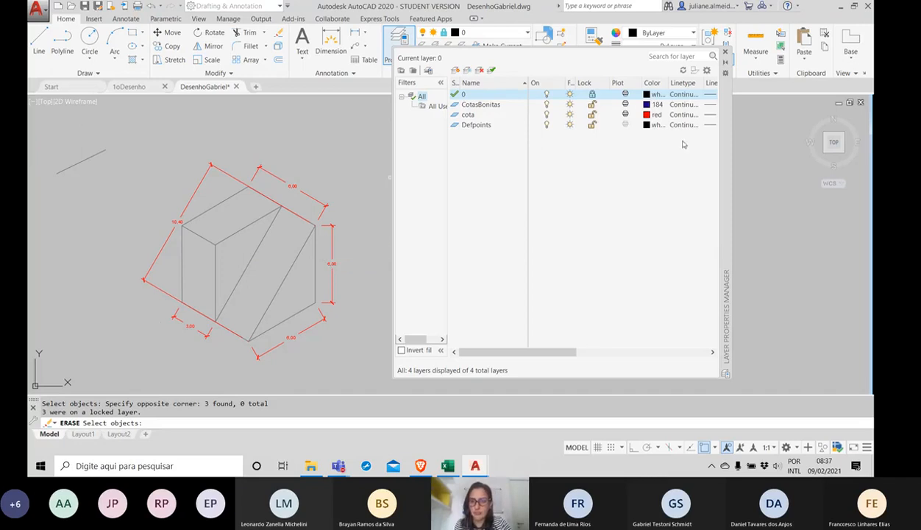
- Unlock layer 0, lock it again, and leave the Erase command
click(590, 95)
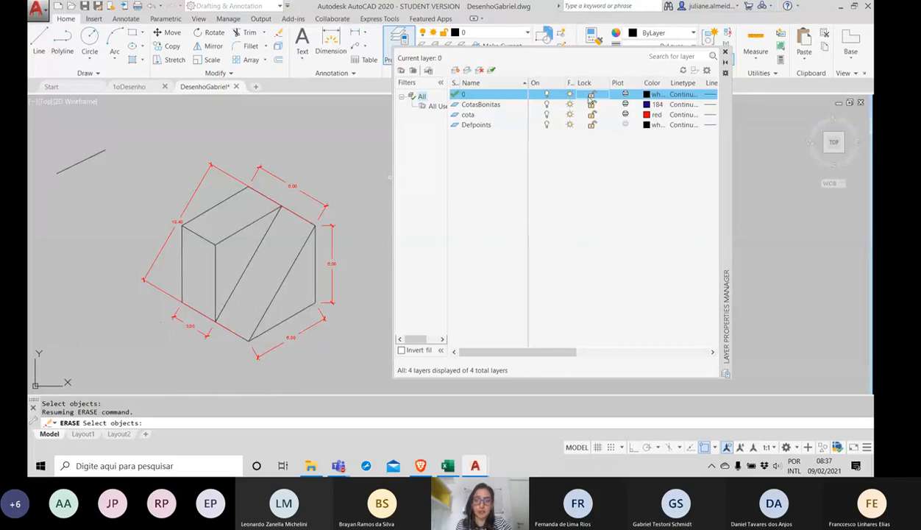
click(590, 96)
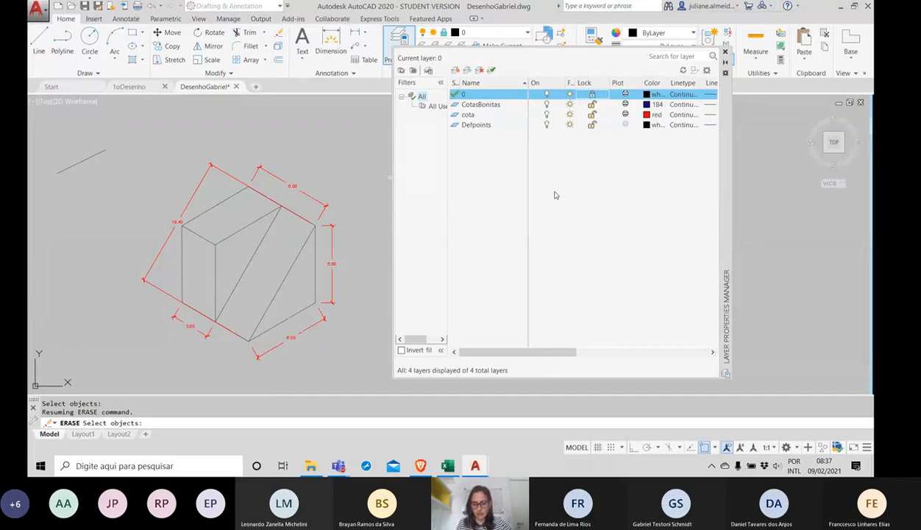
key(Down)
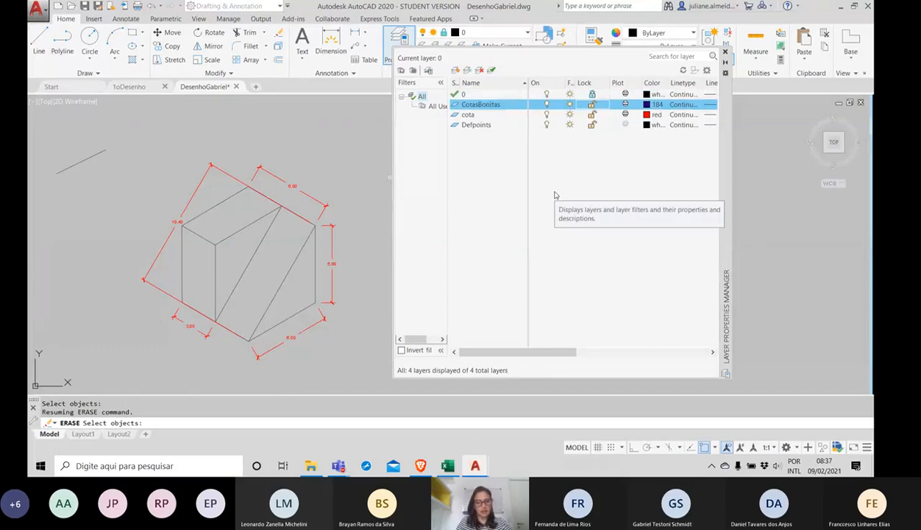
key(Escape)
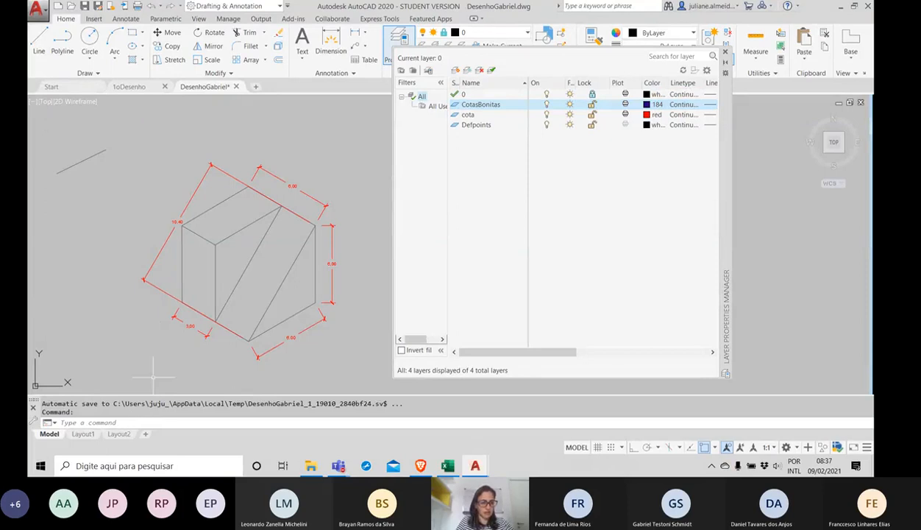
- Draw a chain of four connected line segments on the locked layer 0, between the slanted line and the cube
text(line)
key(Return)
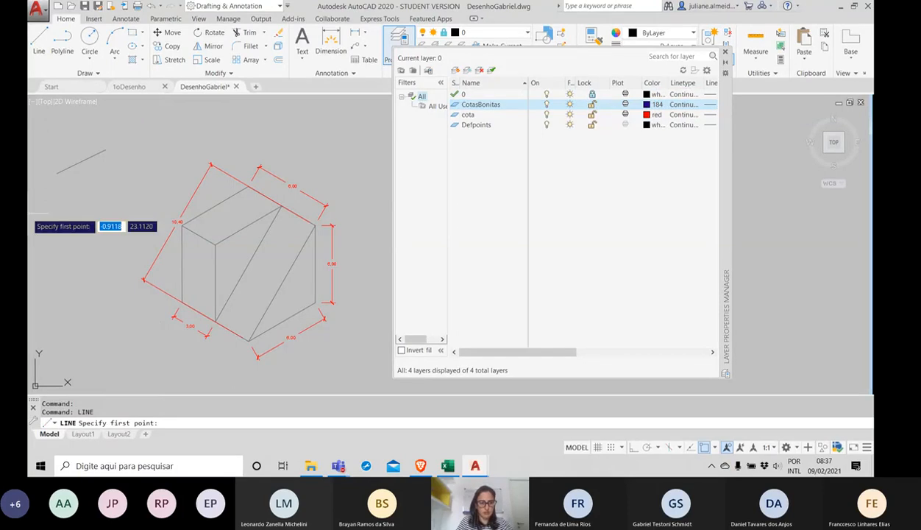
click(163, 147)
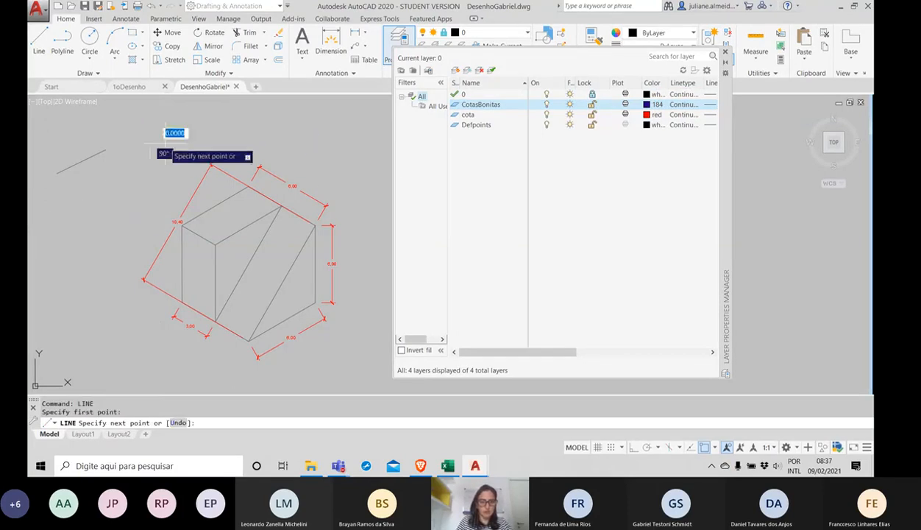
click(127, 198)
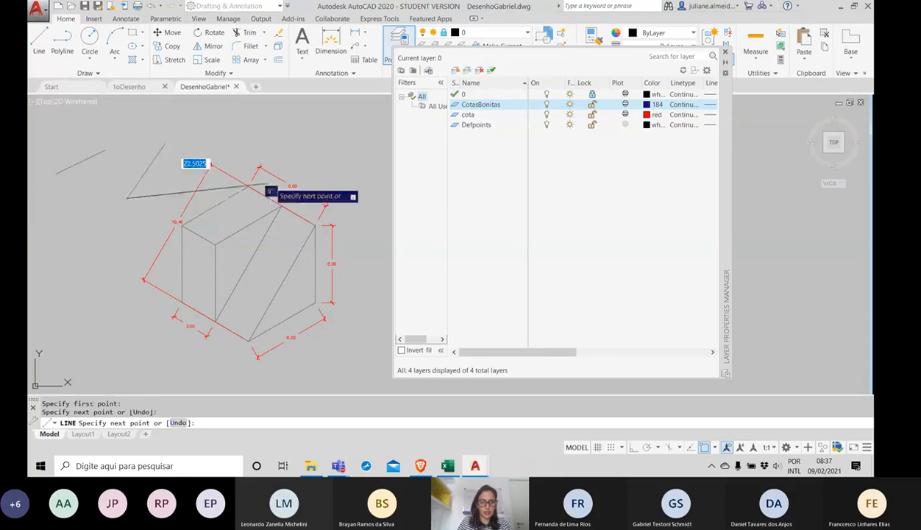
click(212, 155)
click(185, 124)
click(127, 198)
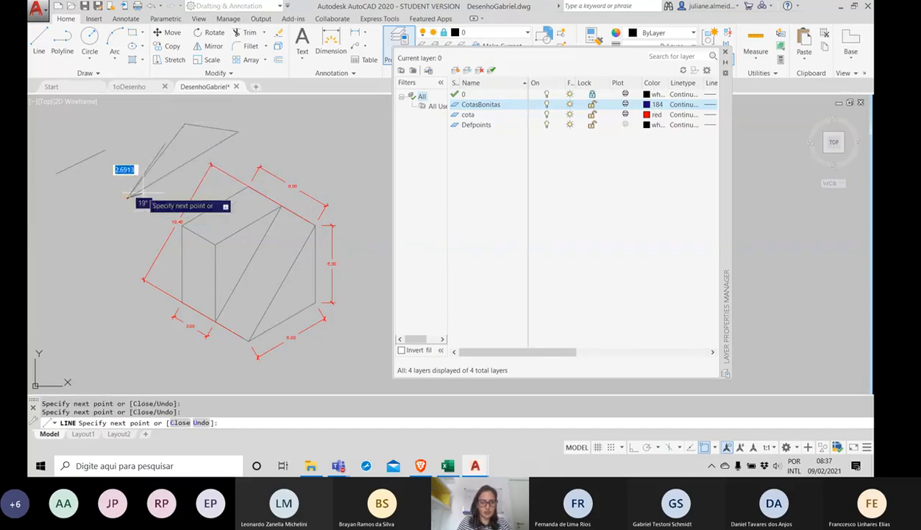
key(Escape)
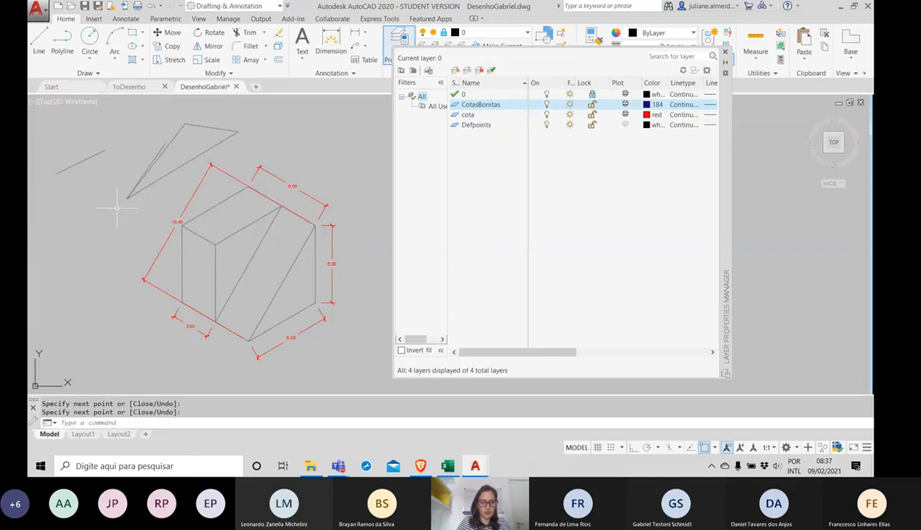
- Try to erase the newly drawn line segments while layer 0 is locked
click(144, 199)
click(114, 165)
key(Delete)
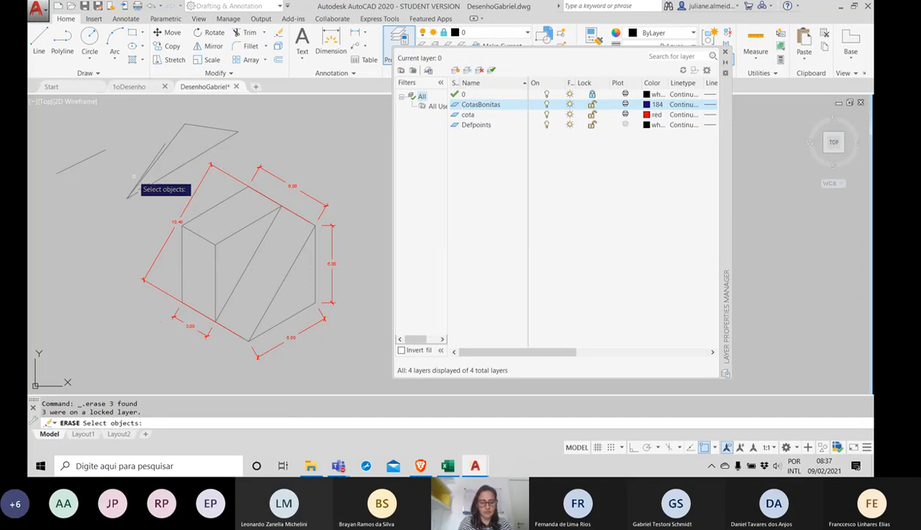
key(Escape)
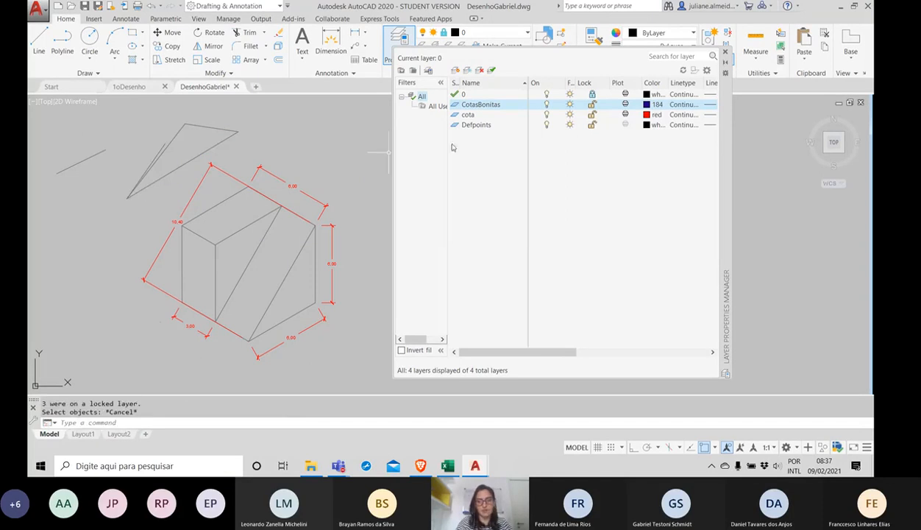
- Unlock layer 0 and erase the short slanted line and all four test segments above the cube
click(592, 96)
click(133, 191)
click(105, 168)
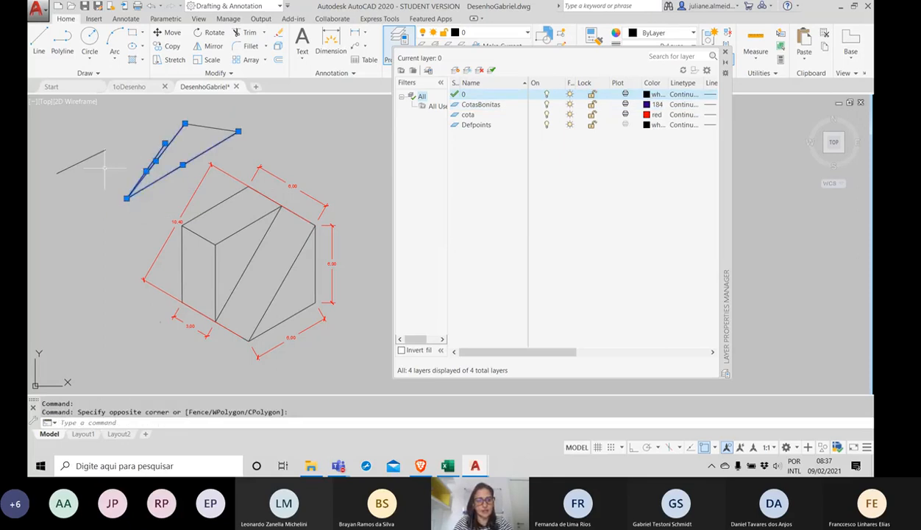
click(91, 173)
click(85, 151)
key(Delete)
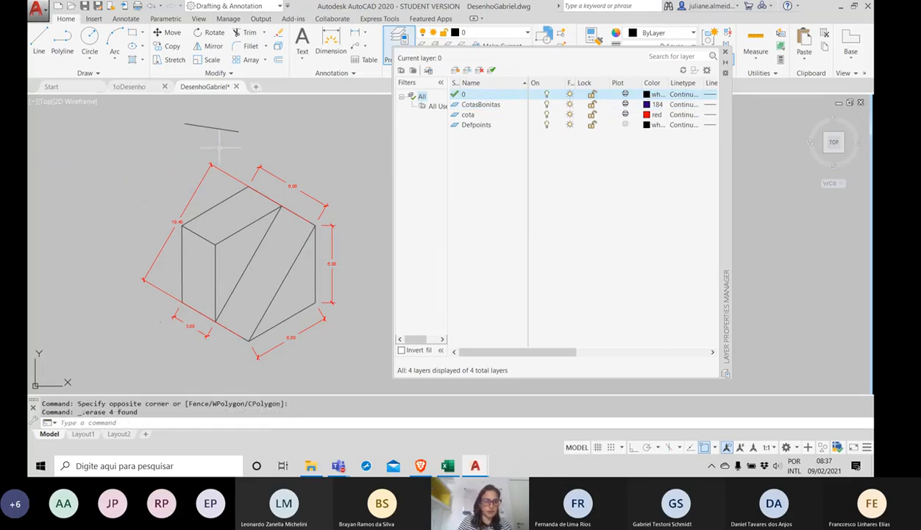
click(250, 159)
click(174, 94)
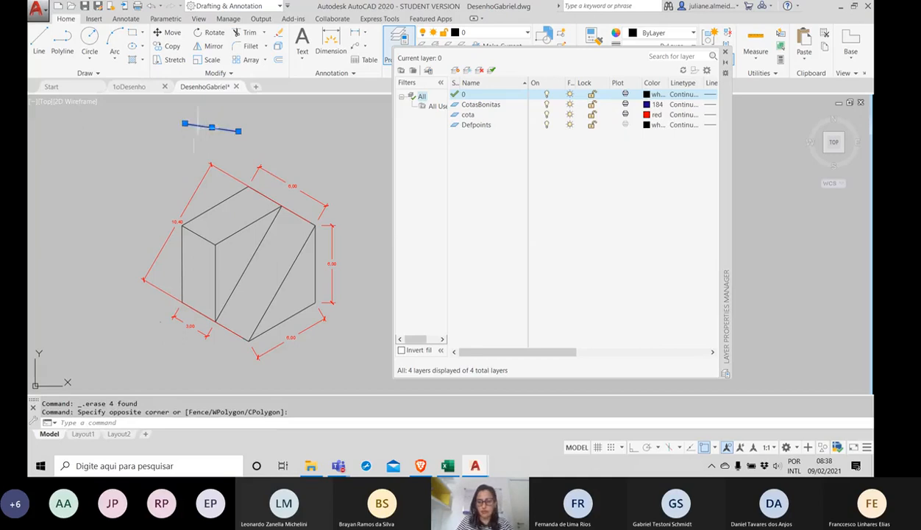
key(Delete)
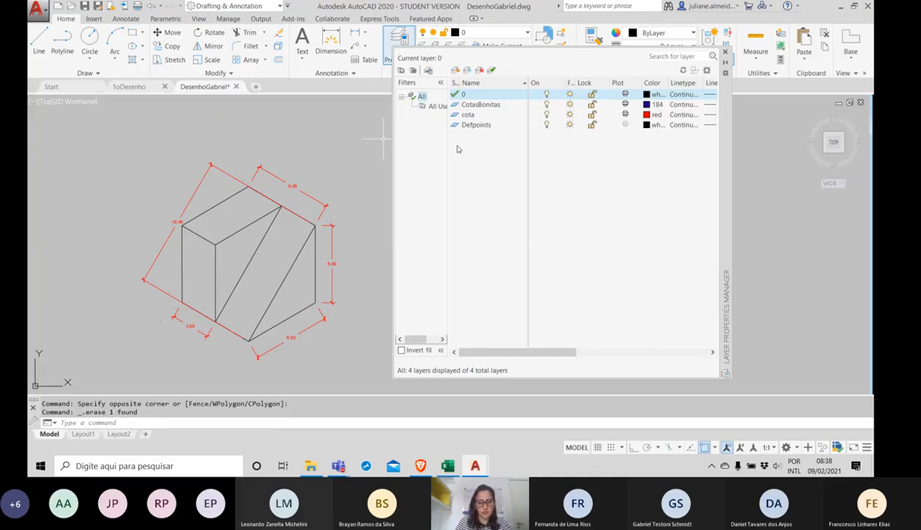
- Save the DesenhoGabriel drawing
key(ctrl+s)
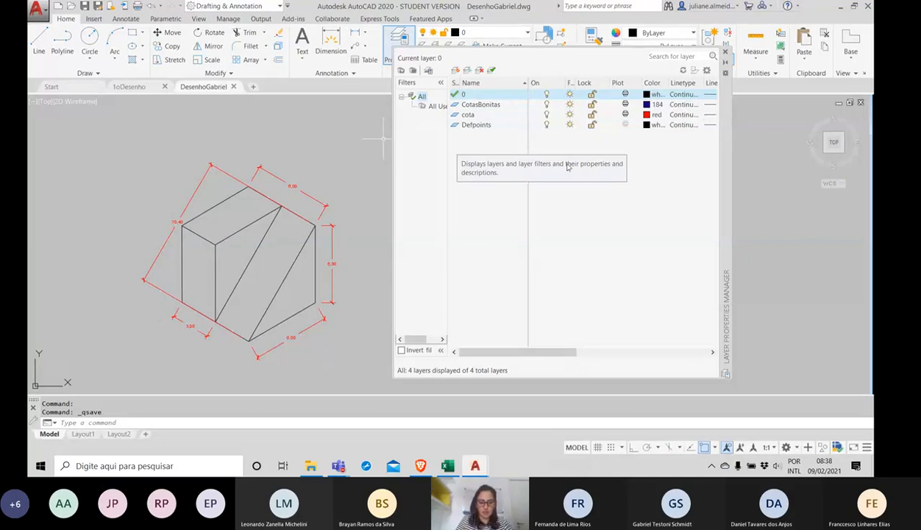
text(line)
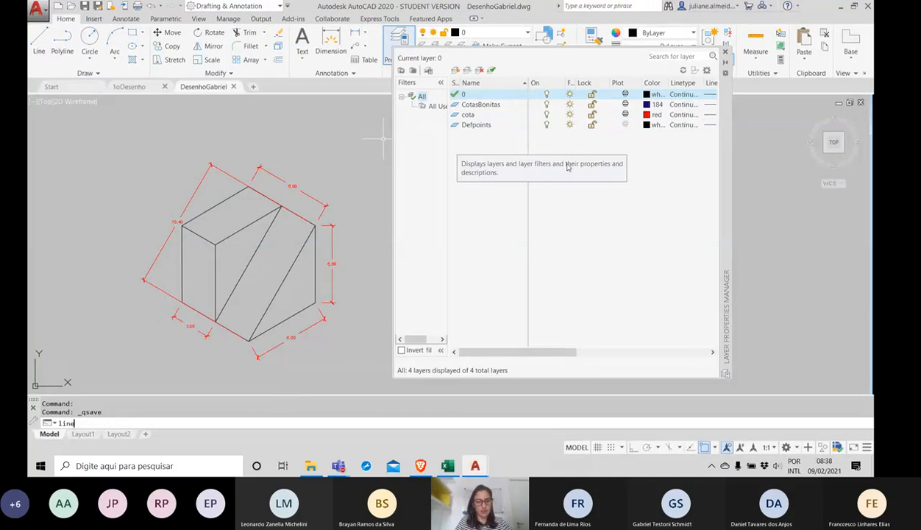
key(Escape)
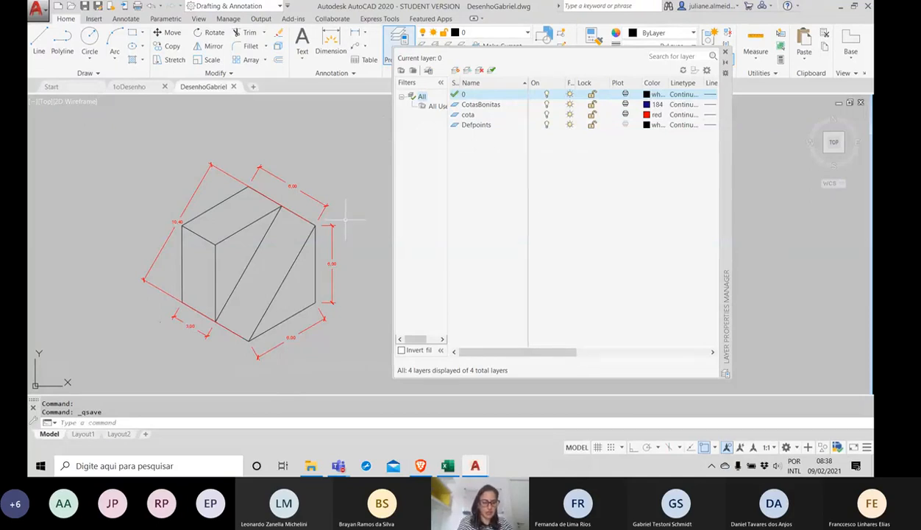
- Move all five dimensions around the large cube to the CotasBonitas layer and save the drawing
click(353, 243)
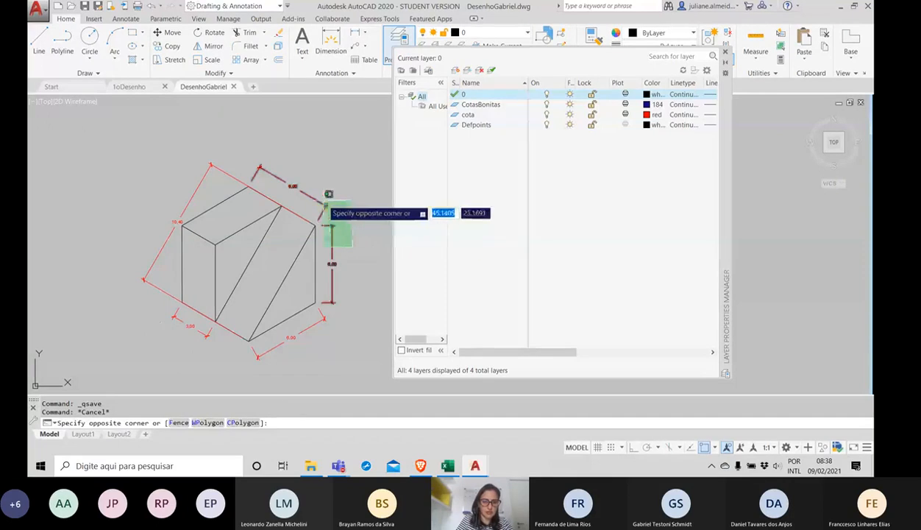
click(312, 207)
click(328, 337)
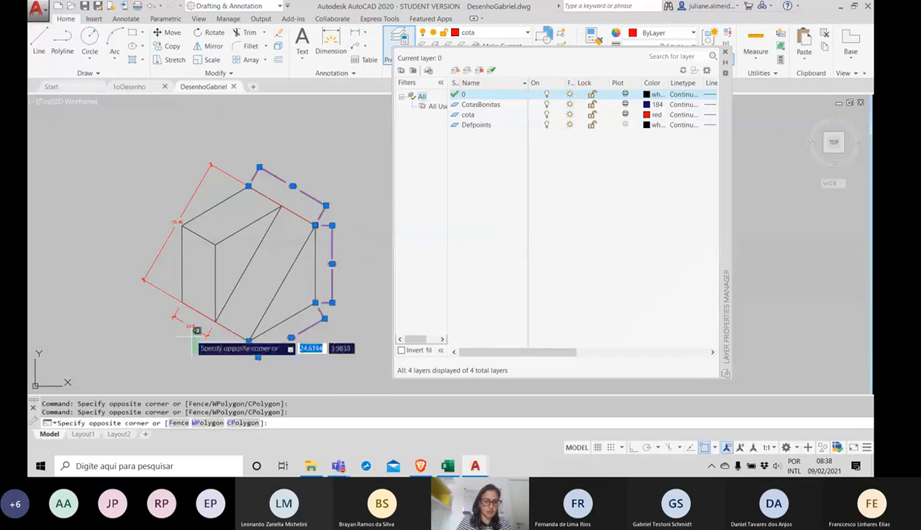
click(163, 314)
click(156, 257)
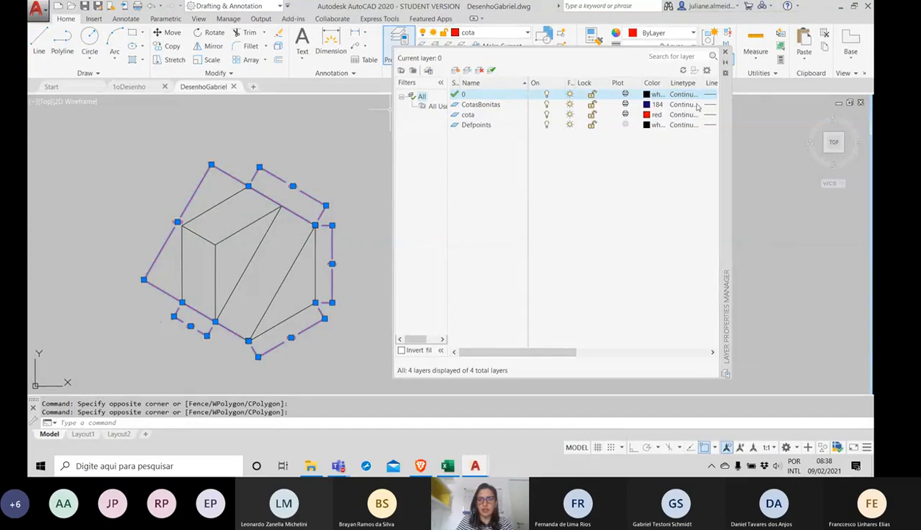
click(726, 52)
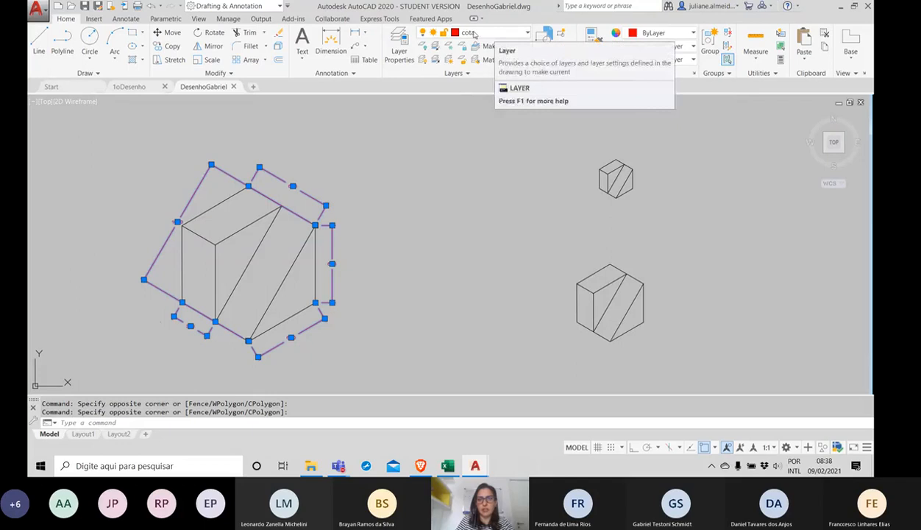
click(475, 35)
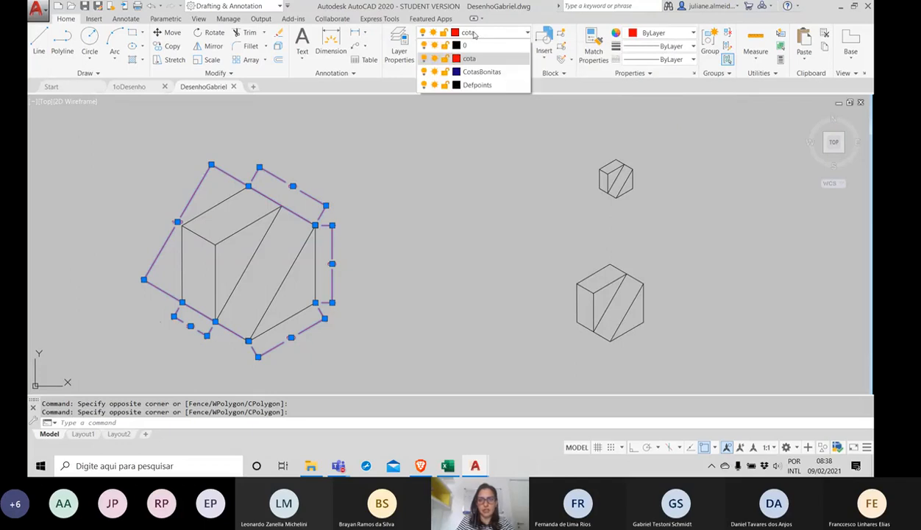
click(467, 72)
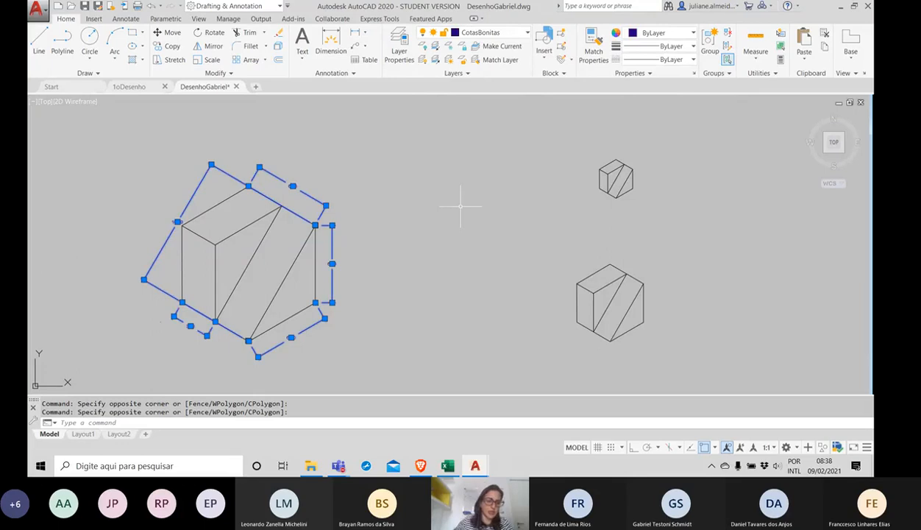
key(Escape)
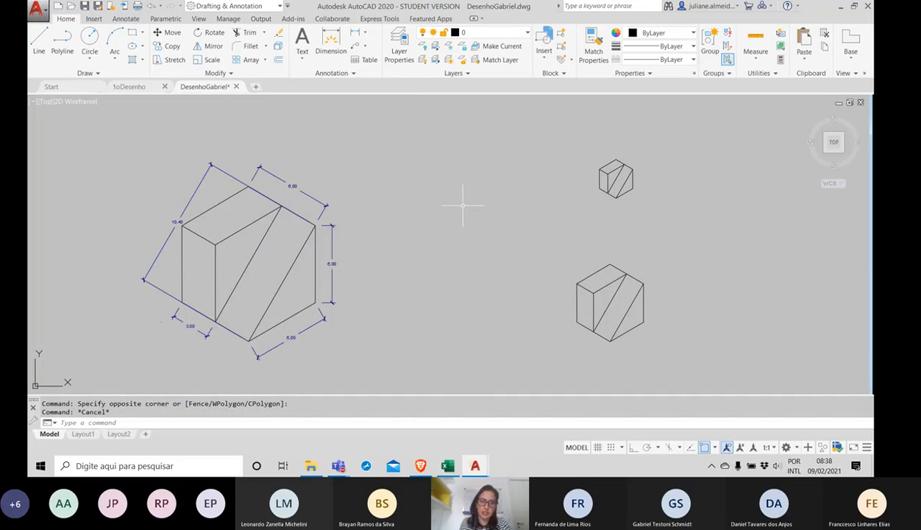
key(ctrl+s)
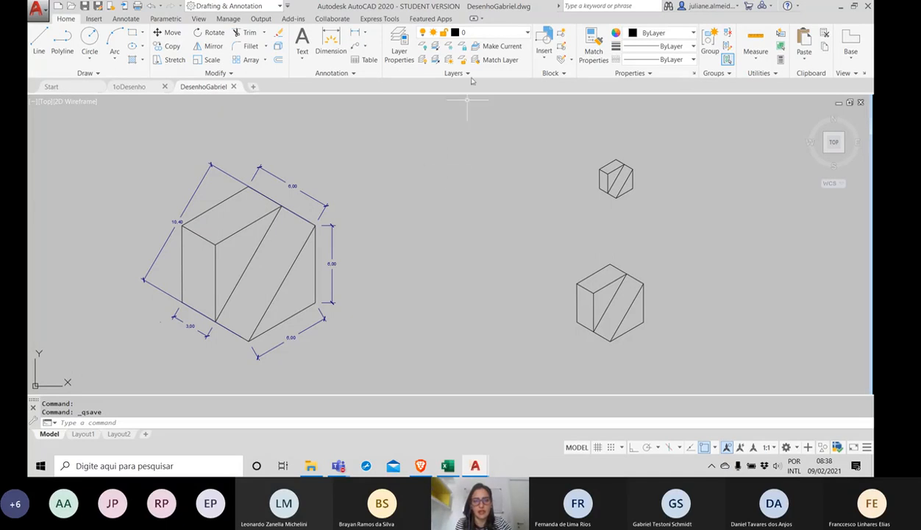
- Set the lineweight of layer 0 to 0.40 mm in the layer properties
click(503, 34)
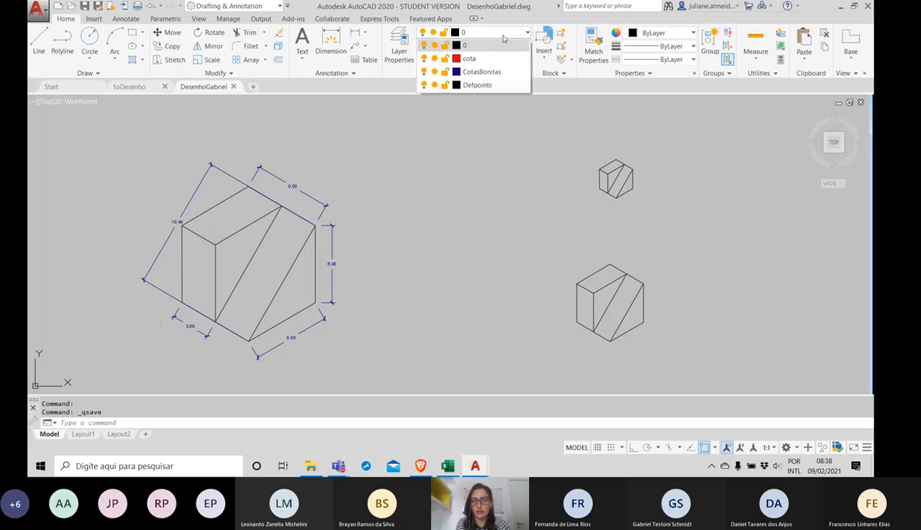
click(398, 45)
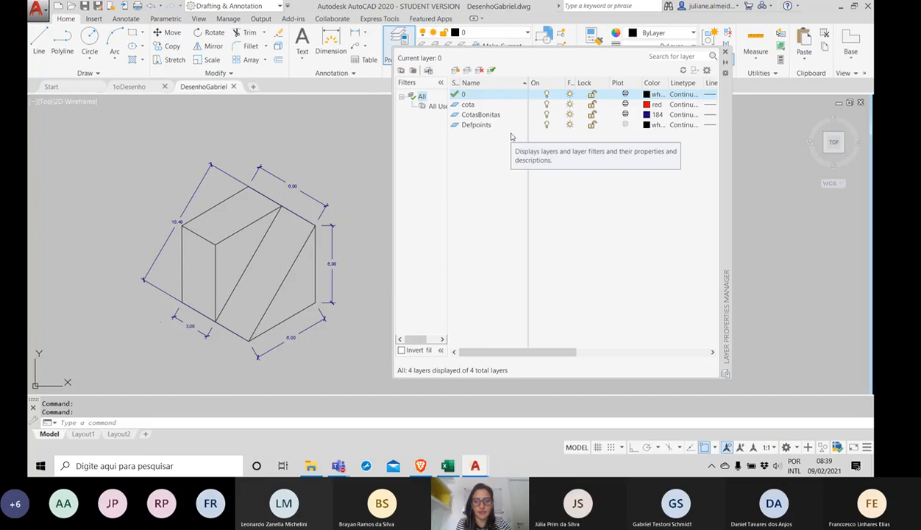
click(585, 351)
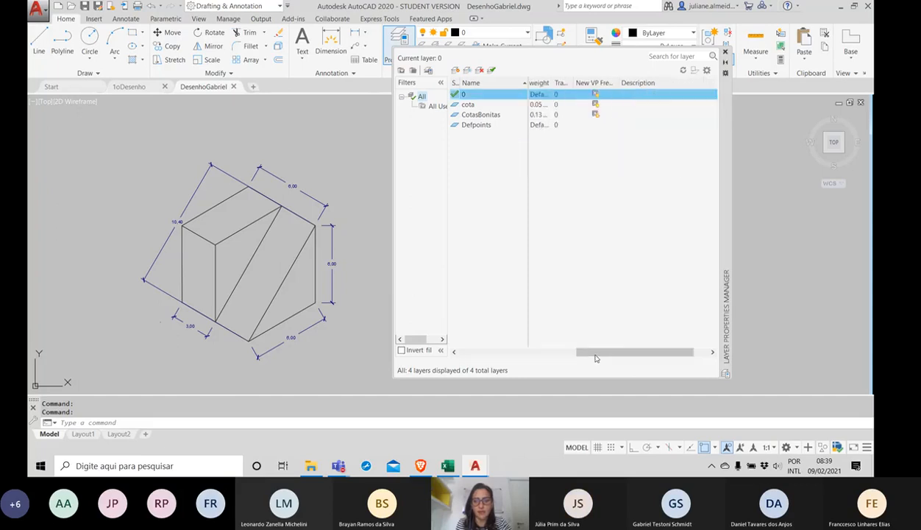
drag(595, 358, 538, 358)
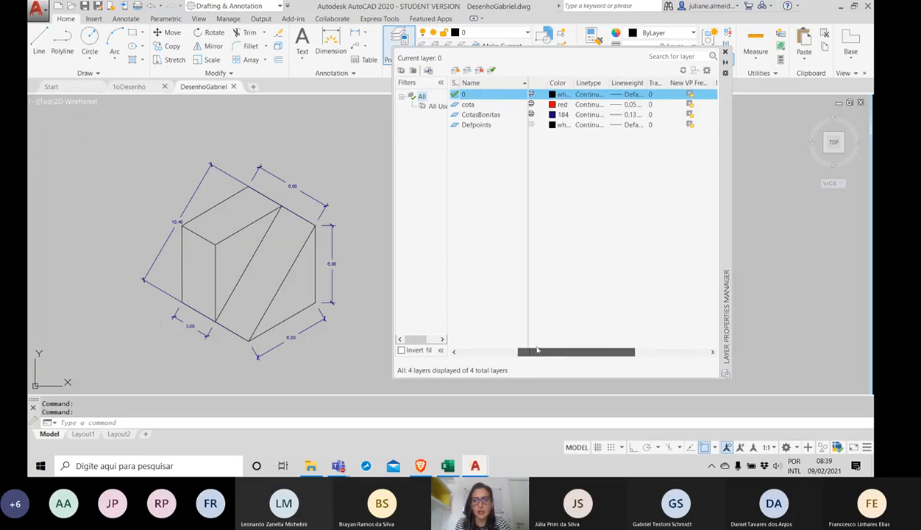
click(624, 95)
scroll(409, 222, down, 3)
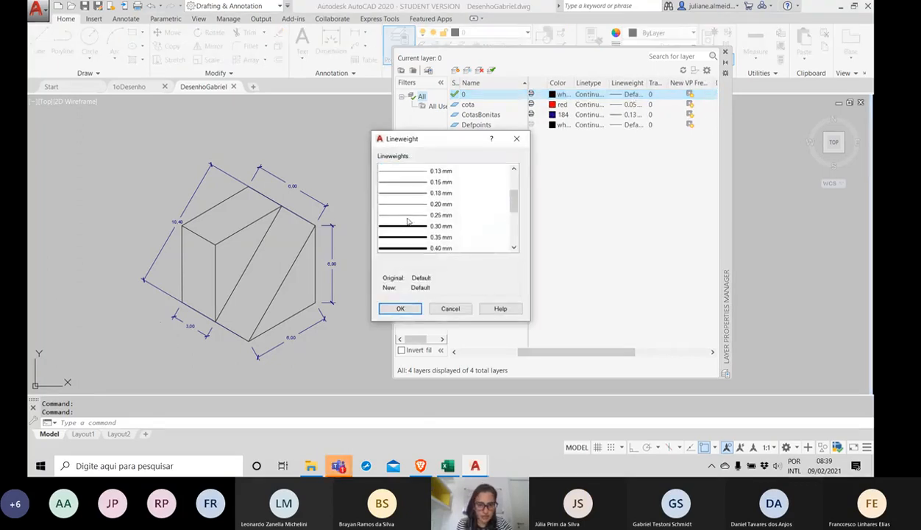
click(402, 212)
click(402, 224)
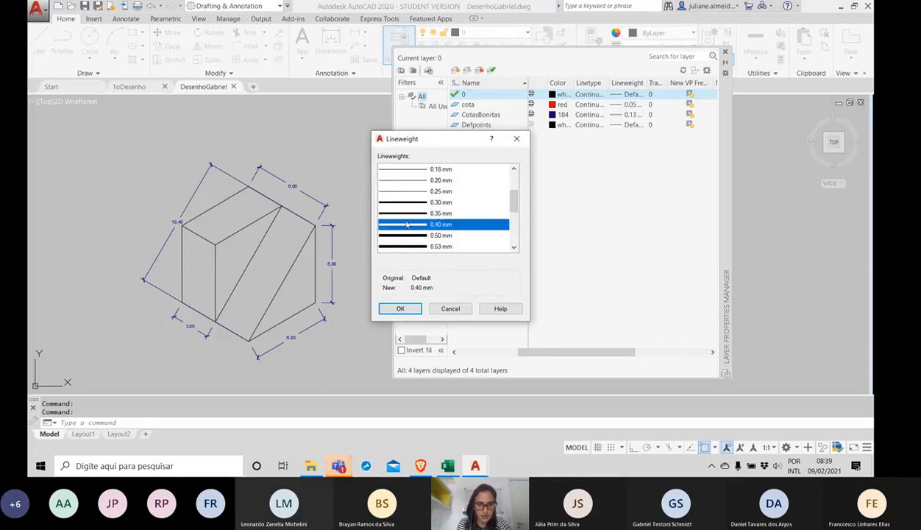
click(396, 309)
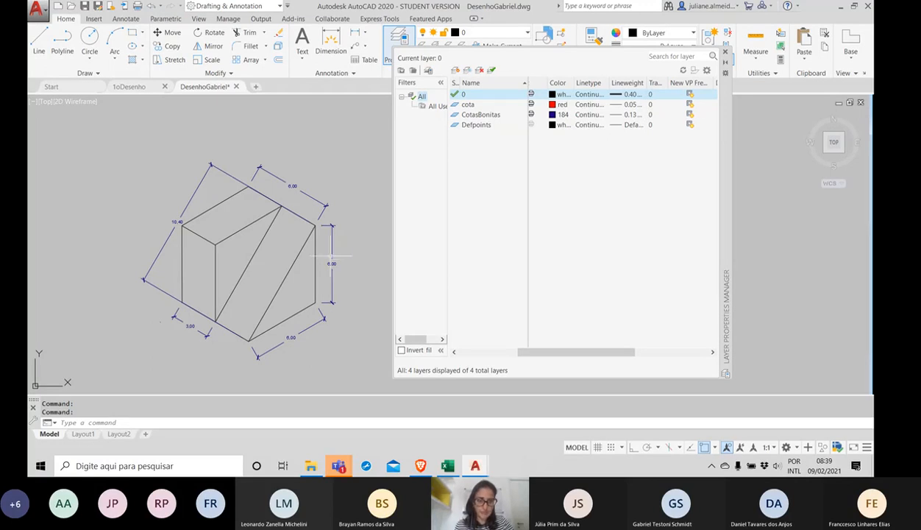
- Switch to the Microsoft Teams meeting to check its chat, then return to AutoCAD and close the layer properties
mouse_move(331, 258)
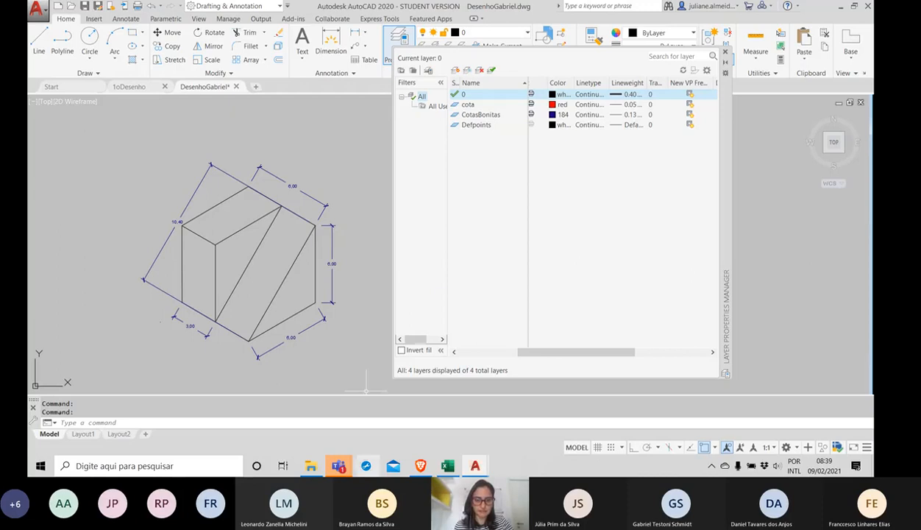
mouse_move(340, 469)
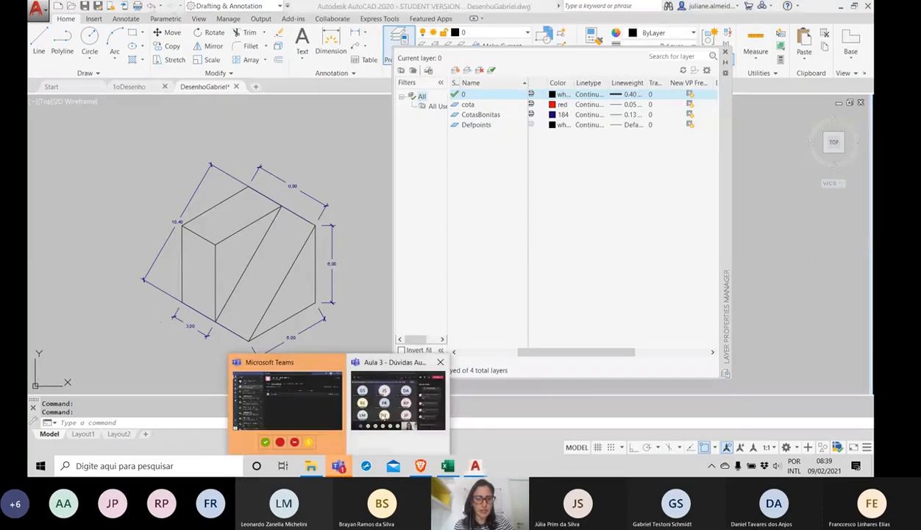
click(397, 398)
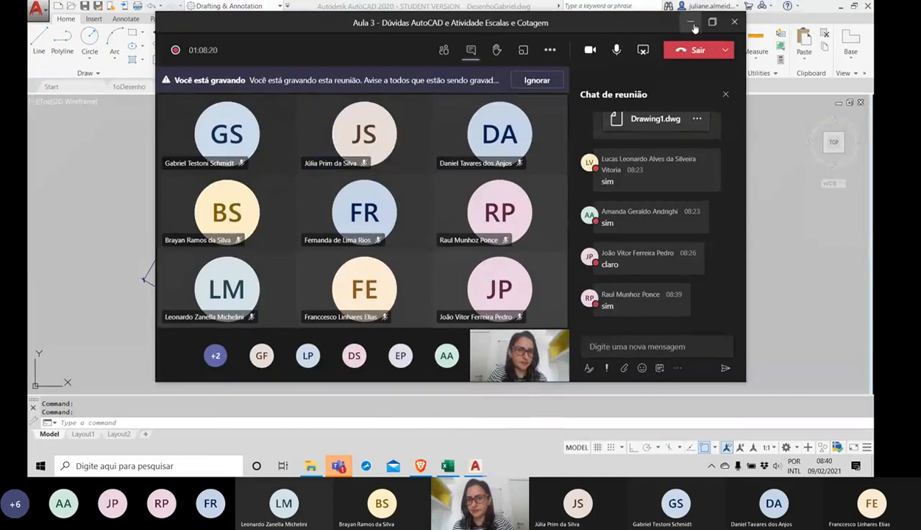
click(692, 23)
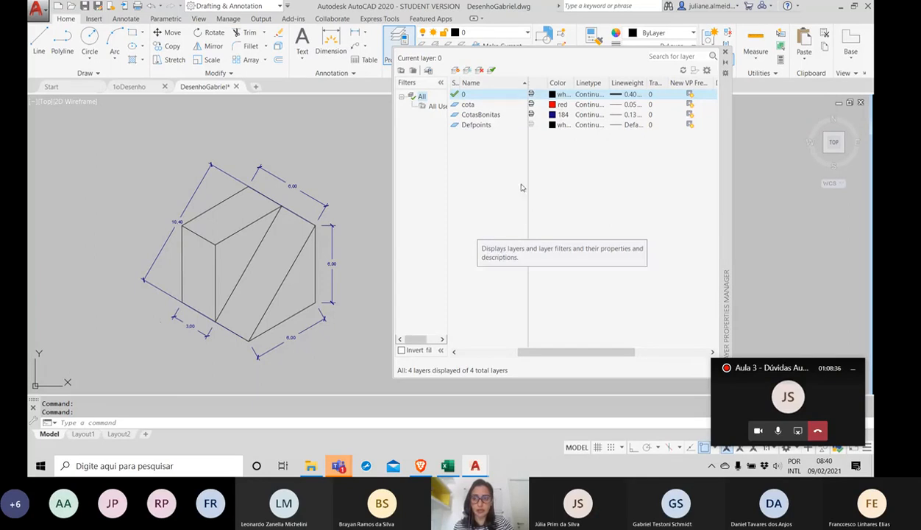
click(725, 52)
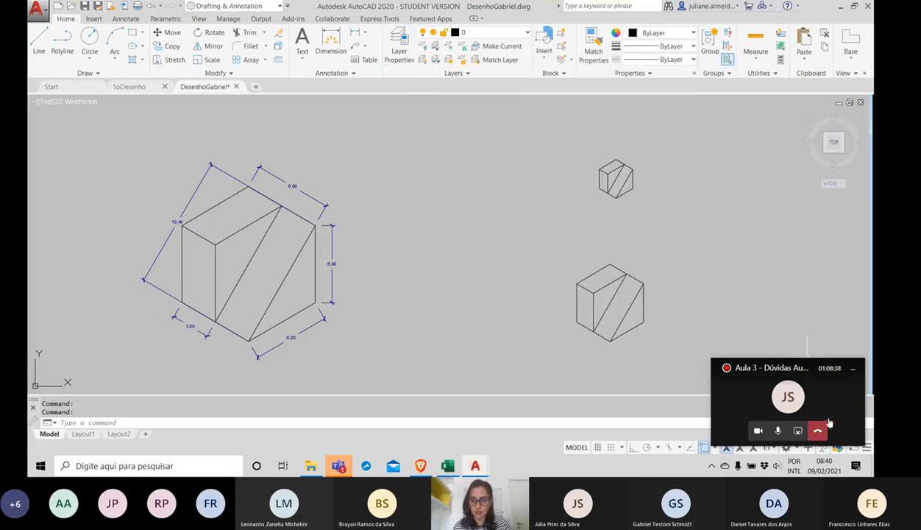
click(853, 370)
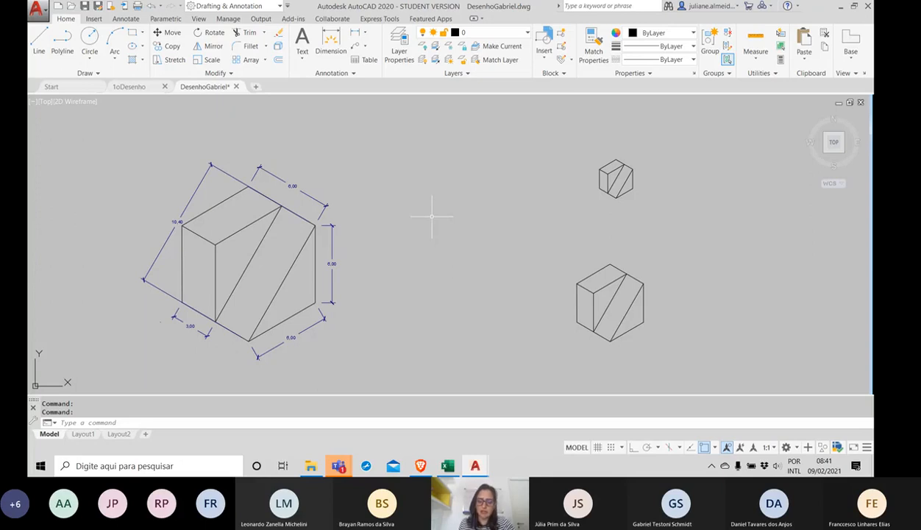
- Show lineweights in the drawing by setting LWDISPLAY to on
text(LW)
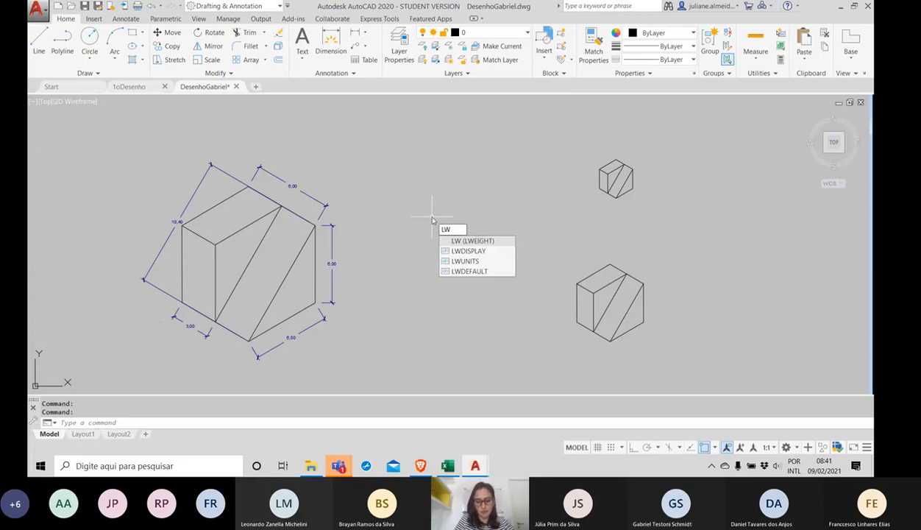
text(D)
key(Return)
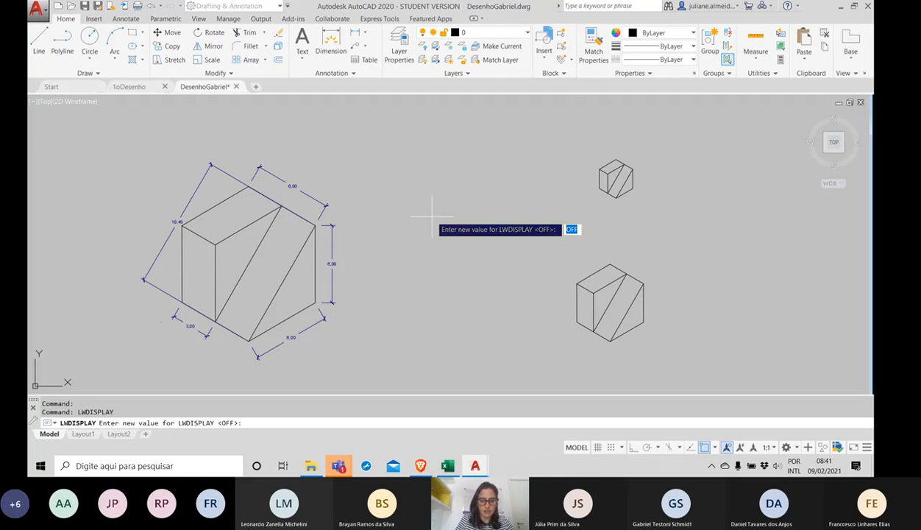
text(on)
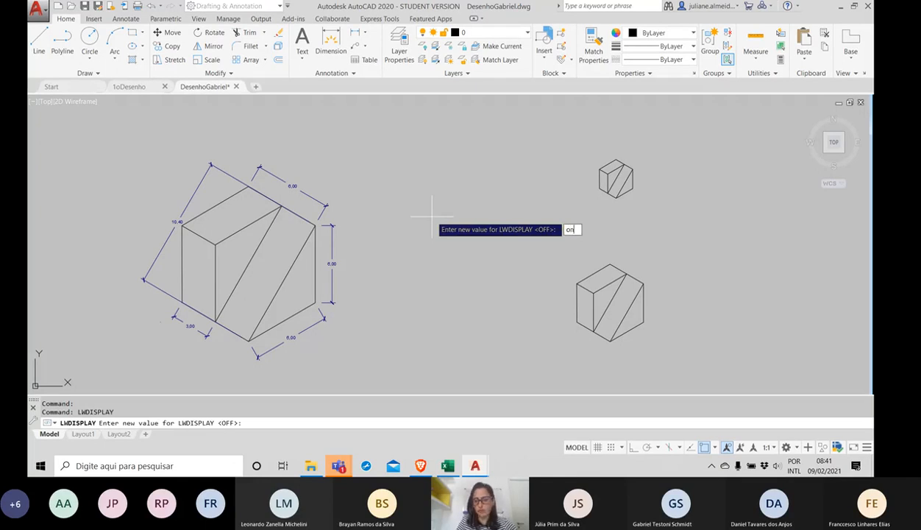
key(Return)
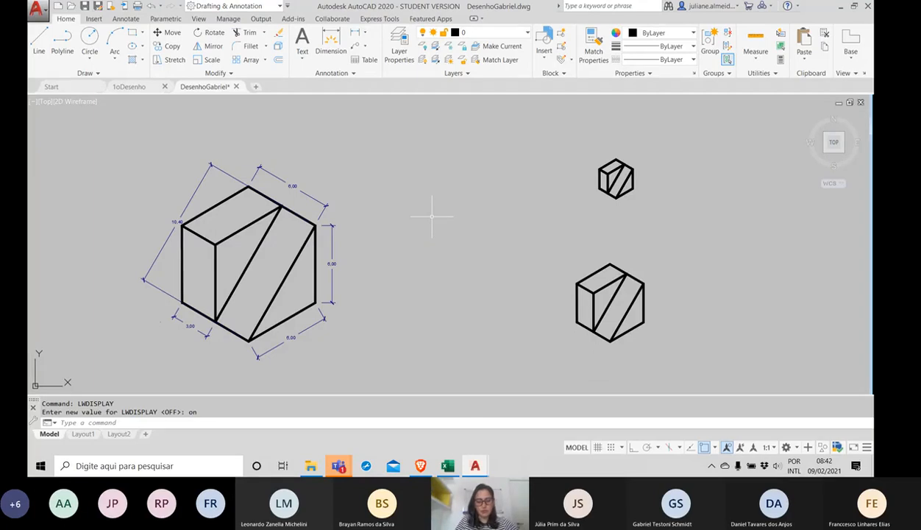
- Hide lineweights in the drawing by setting LWDISPLAY to off
text(lw)
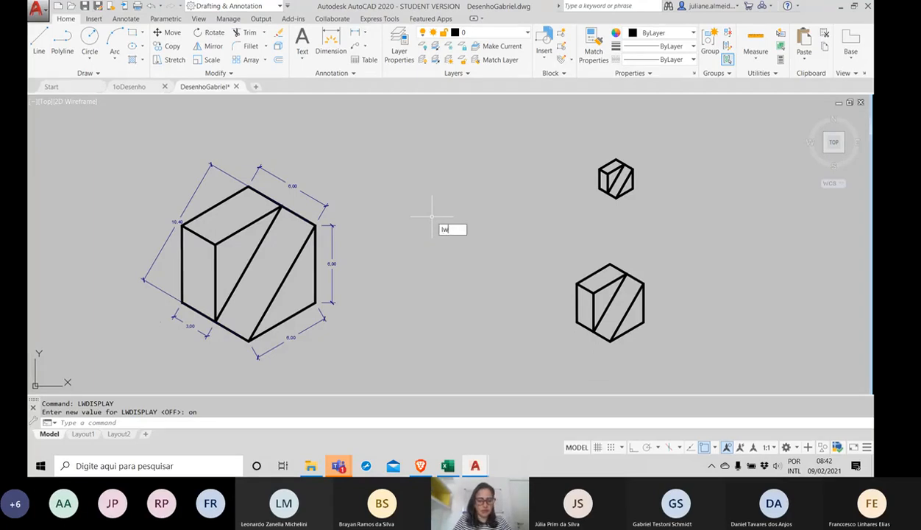
text(display)
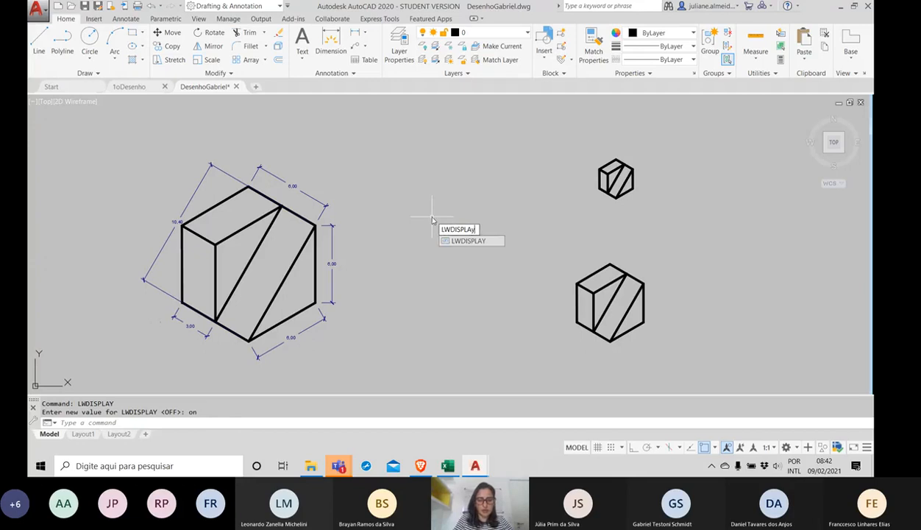
key(Return)
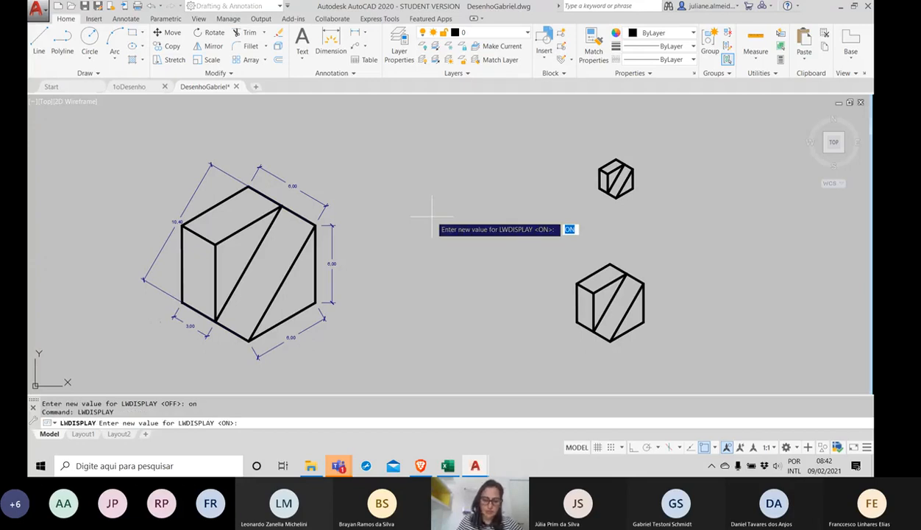
text(off)
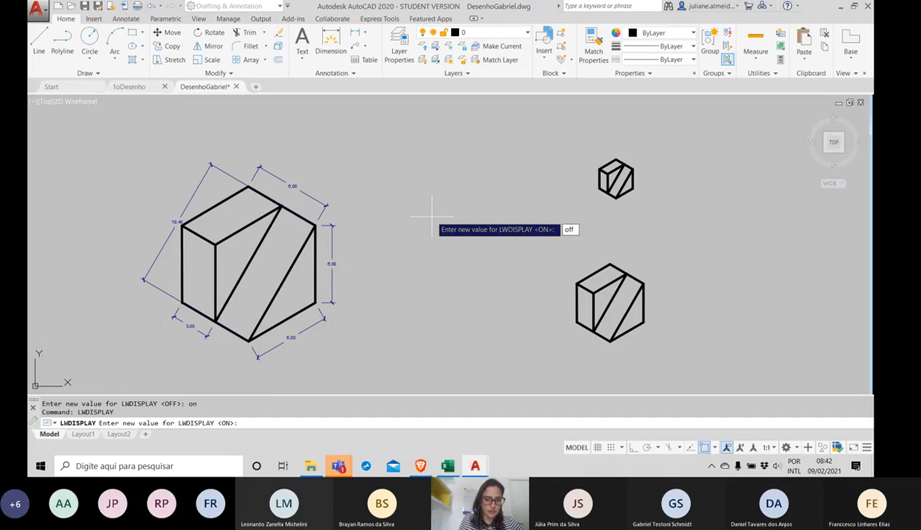
key(Return)
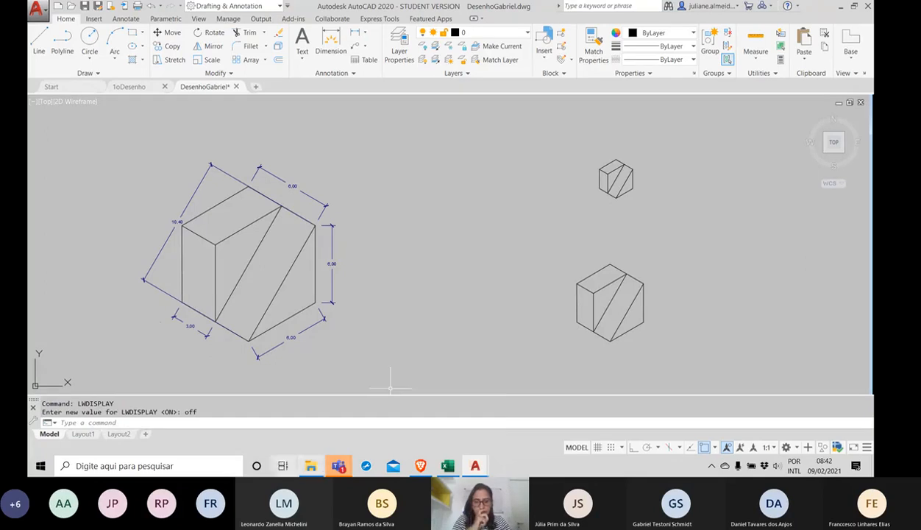
- Try to delete the CotasBonitas layer from the drawing's layer properties
mouse_move(338, 466)
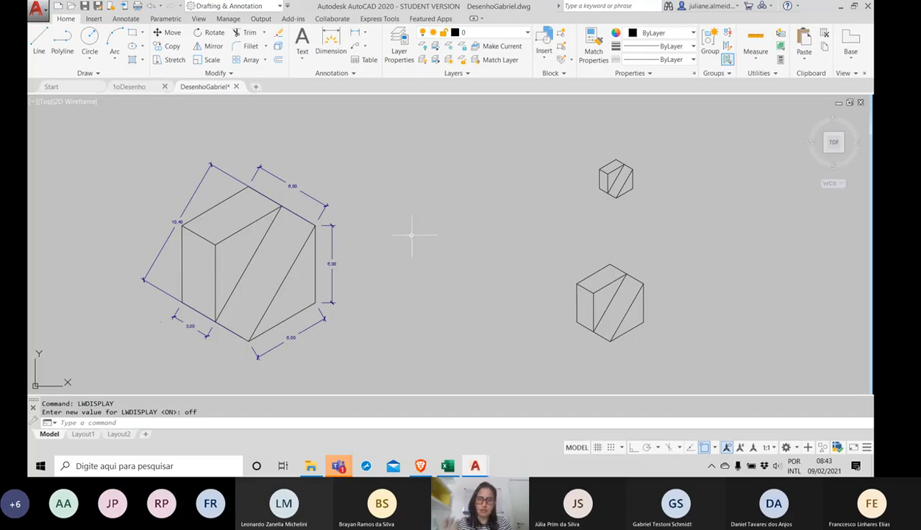
click(520, 37)
click(520, 39)
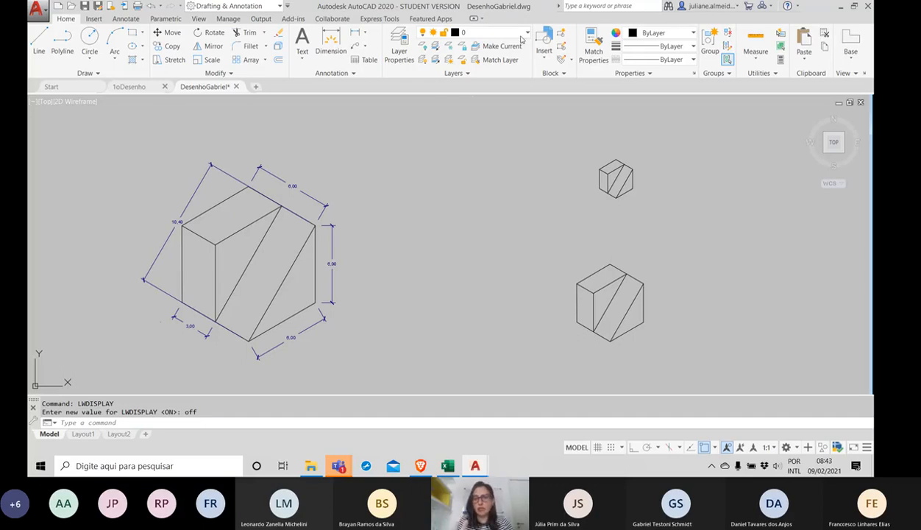
click(521, 39)
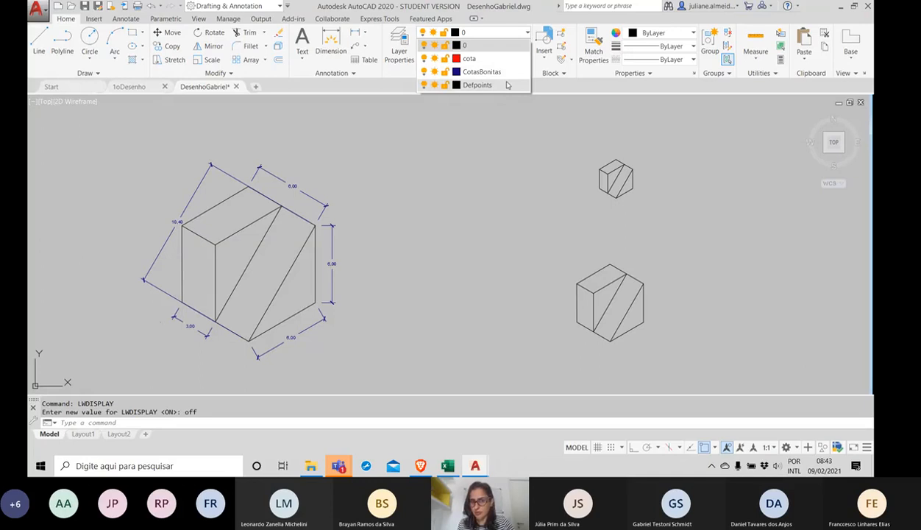
click(403, 58)
click(478, 114)
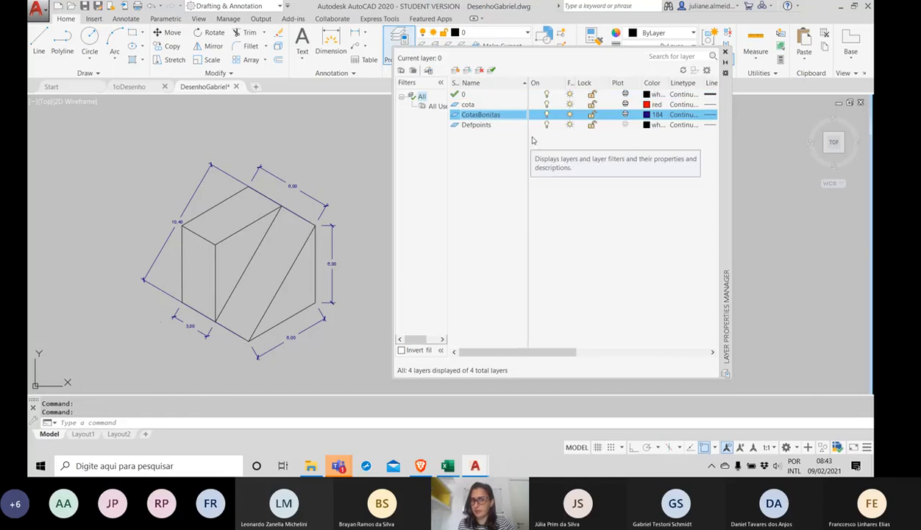
click(480, 70)
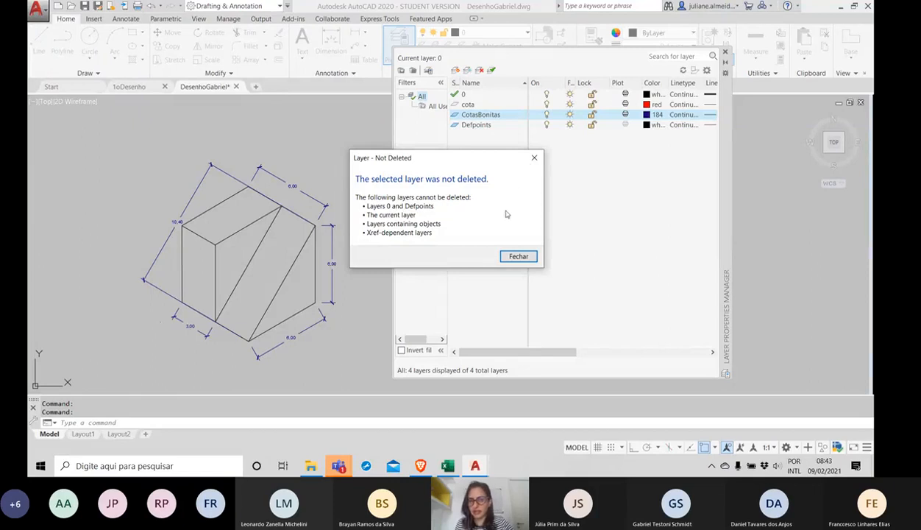
- Dismiss the layer deletion notice, freeze the CotasBonitas layer, and thaw it again
click(534, 157)
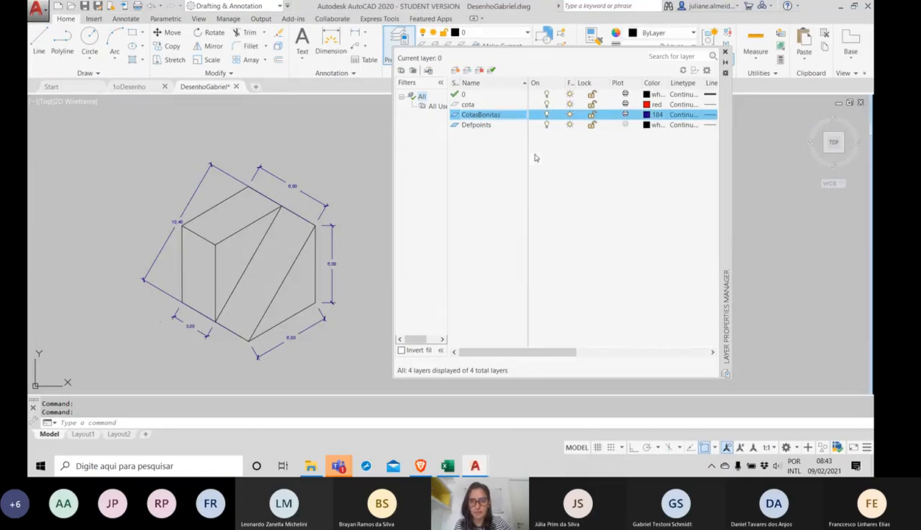
click(462, 126)
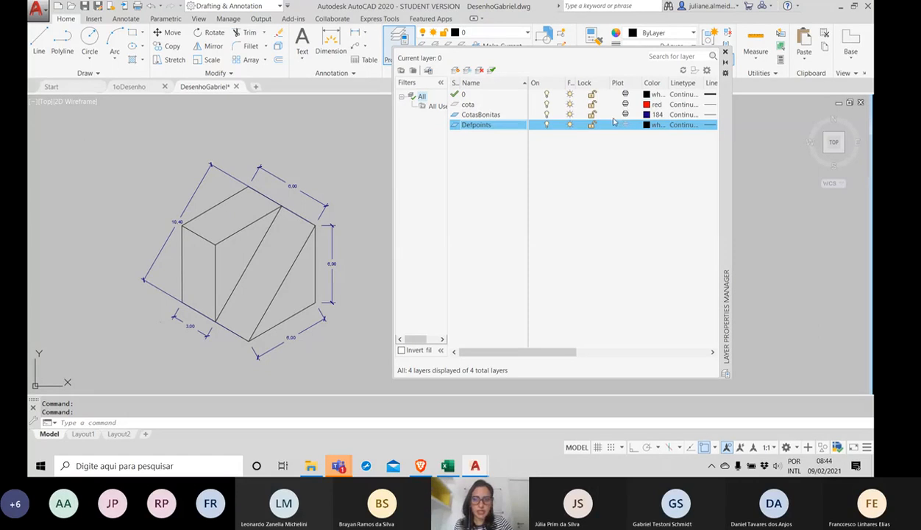
click(568, 116)
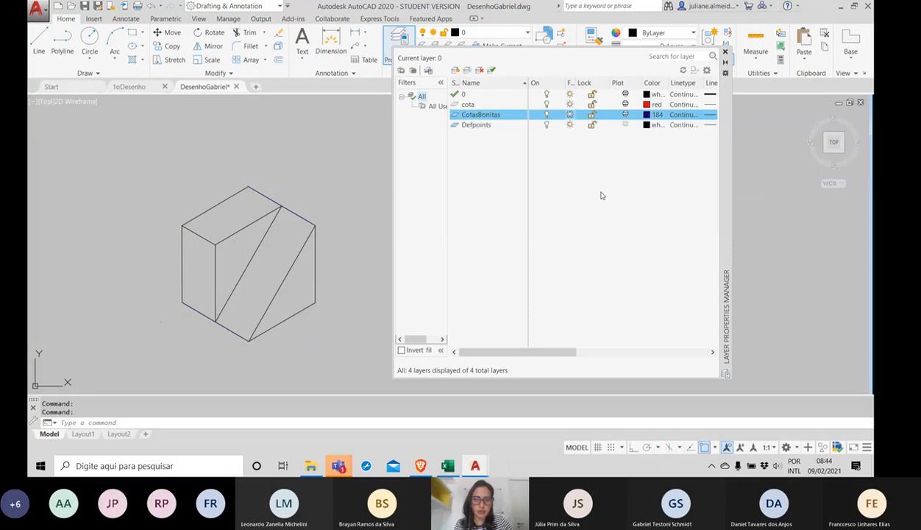
click(569, 115)
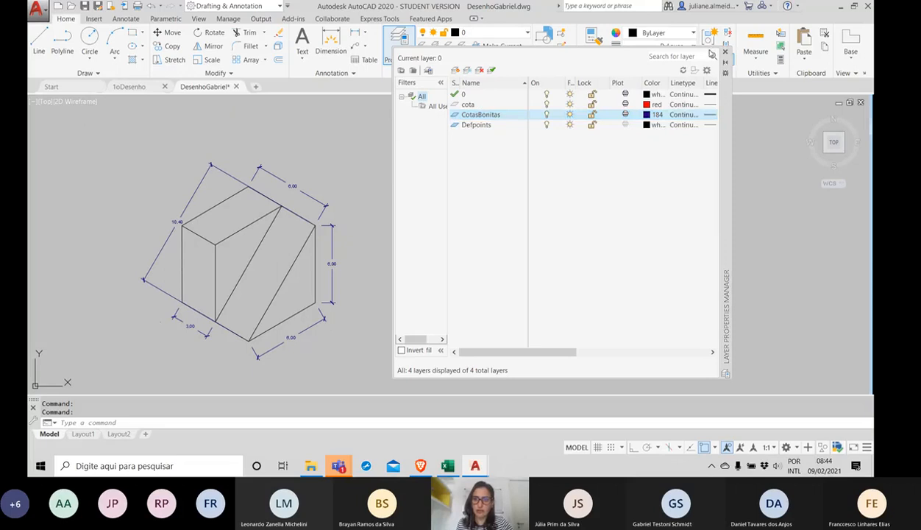
- Switch the current layer to CotasBonitas, back to 0, and to CotasBonitas again with the layer properties closed
click(456, 120)
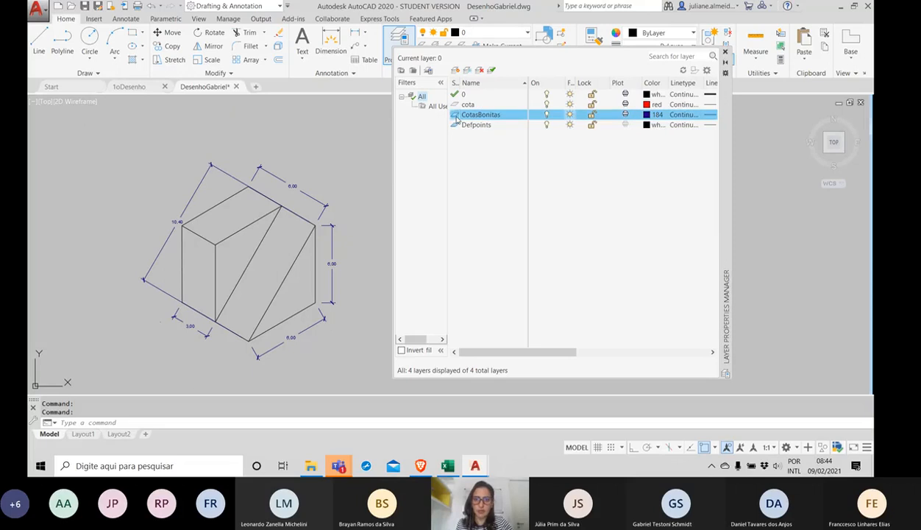
double_click(456, 117)
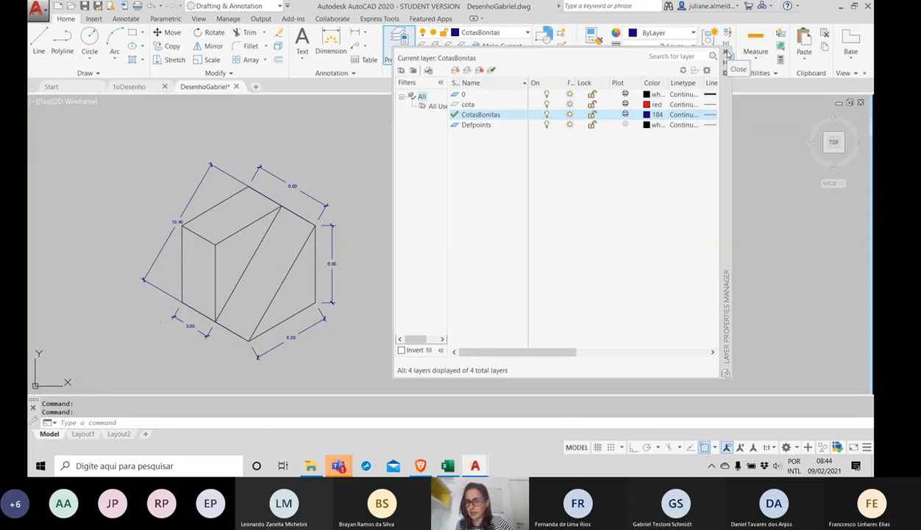
double_click(456, 96)
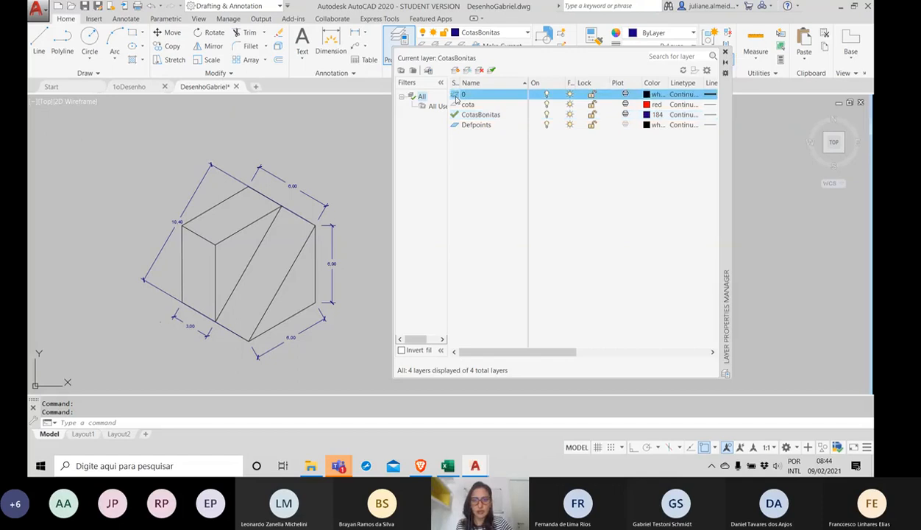
click(724, 51)
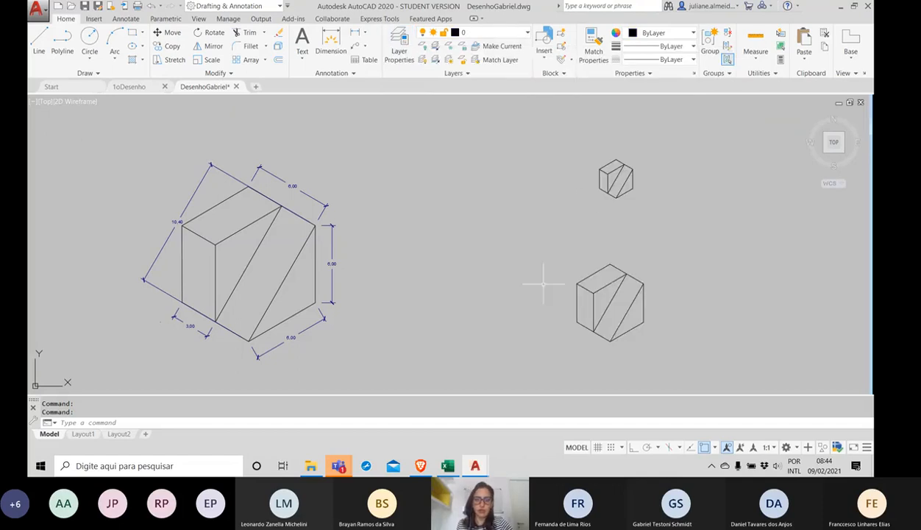
click(502, 37)
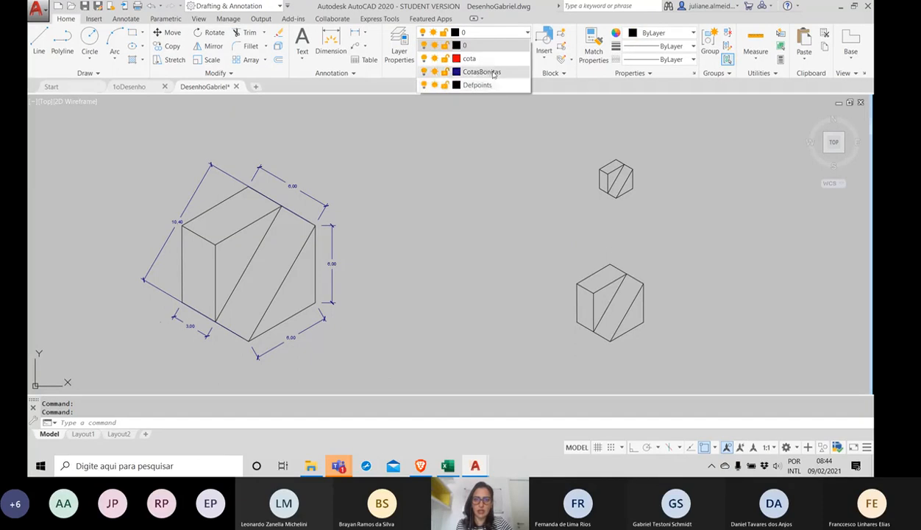
click(492, 72)
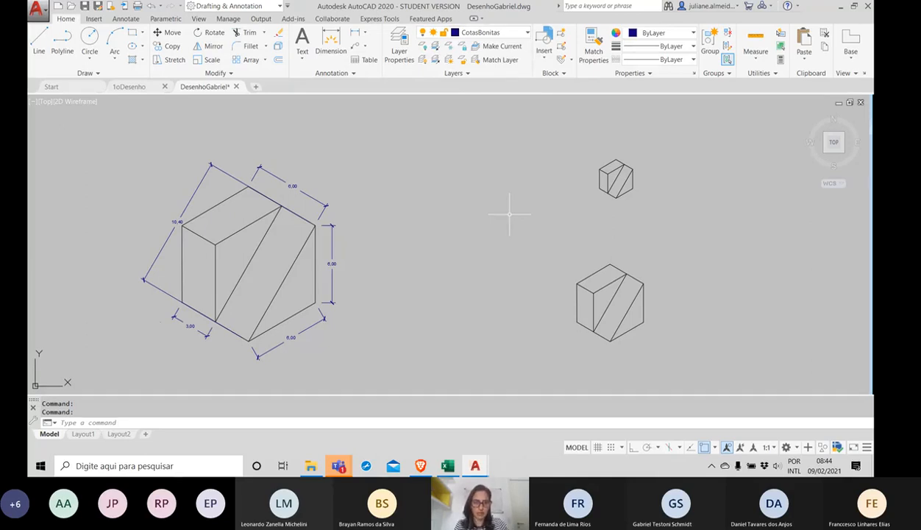
- Add an aligned dimension along the upper-right edge of the larger of the two small undimensioned solids
text(dim)
key(Return)
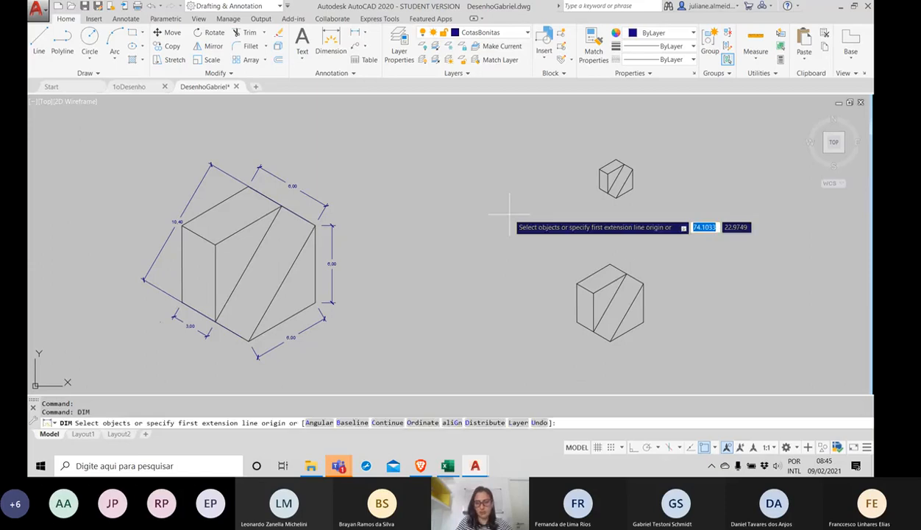
click(610, 263)
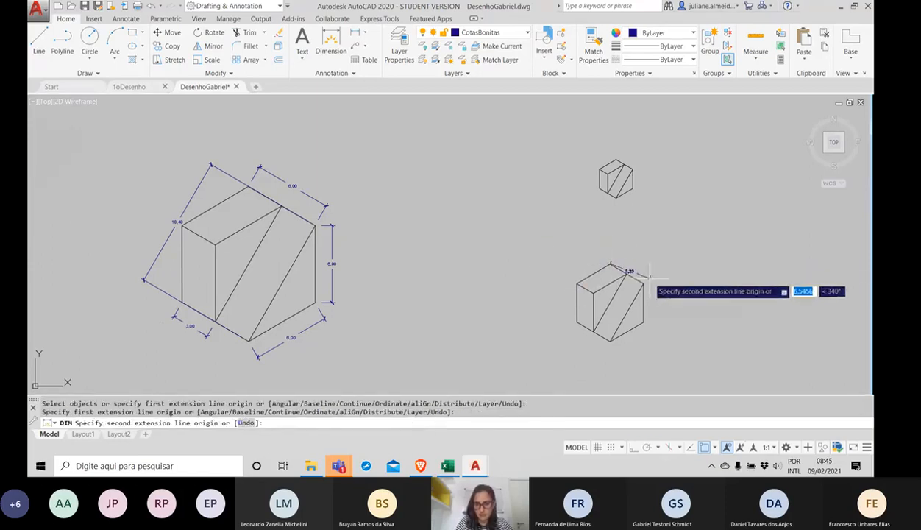
click(645, 279)
click(631, 261)
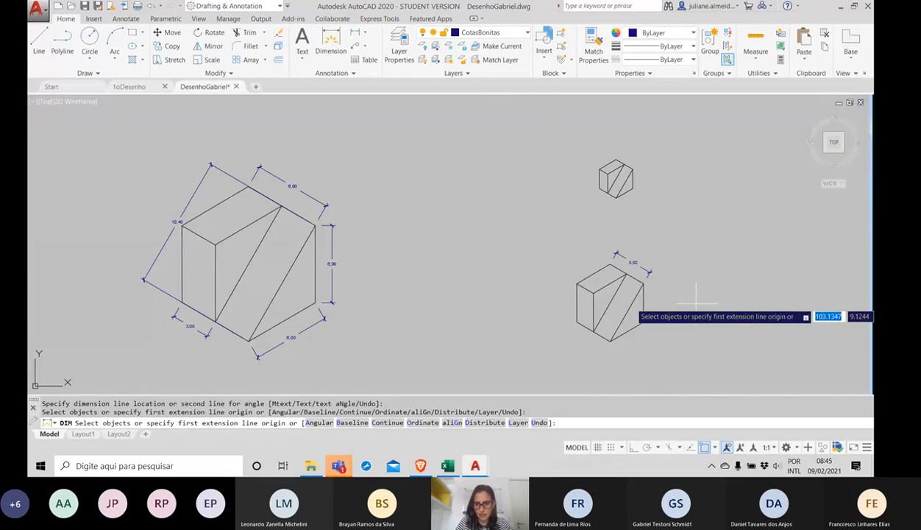
scroll(629, 280, up, 4)
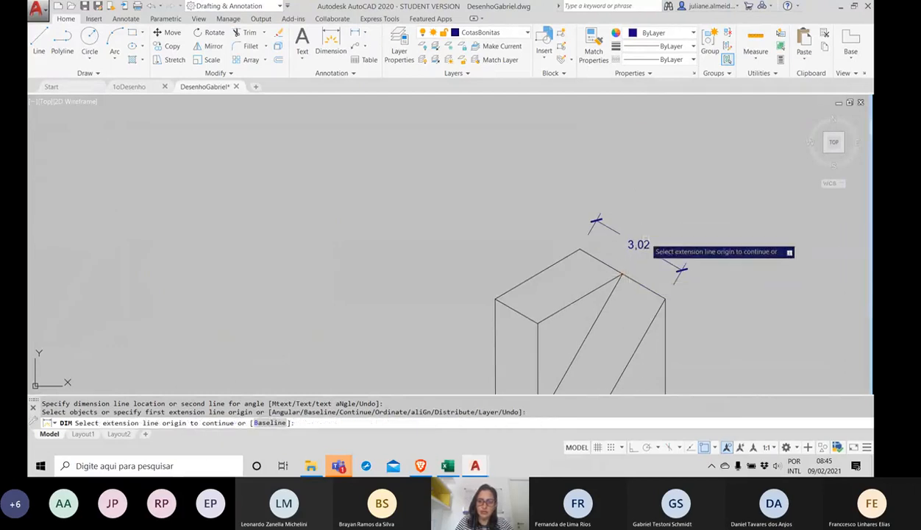
scroll(644, 242, down, 4)
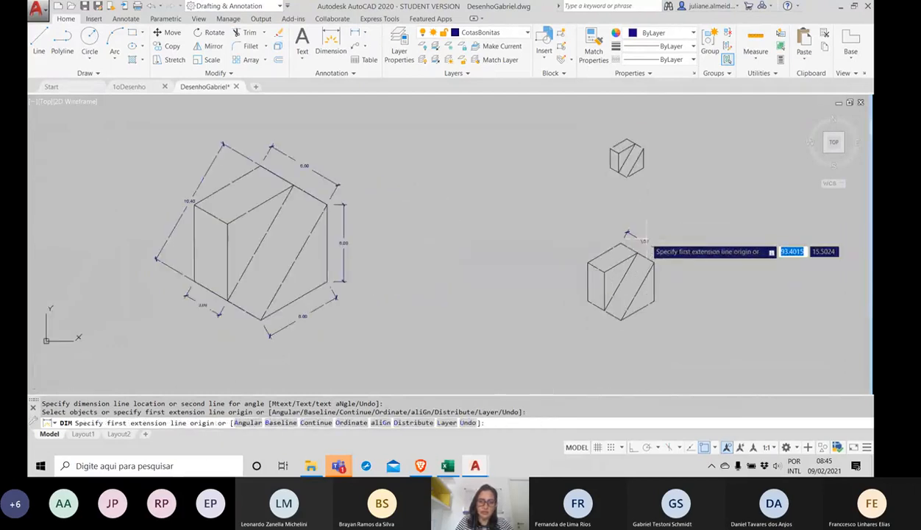
key(Return)
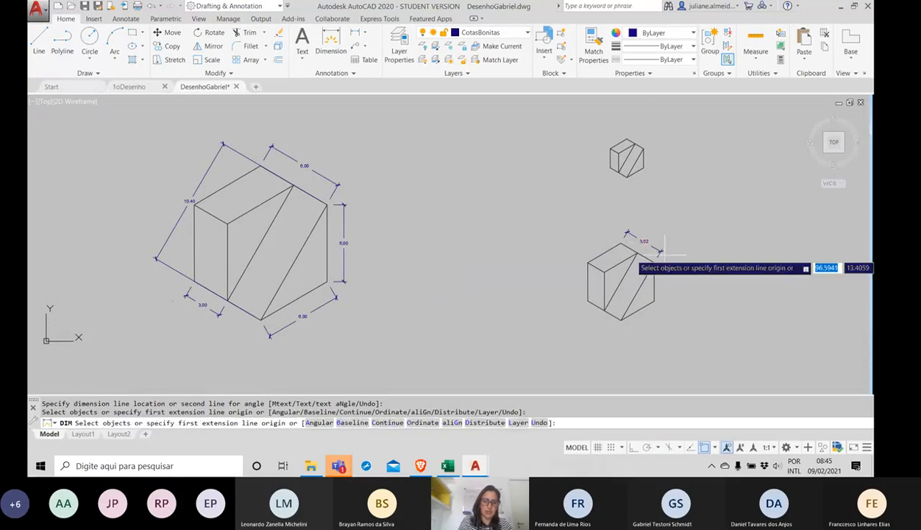
key(Escape)
- Delete the dimension just placed on the small solid's upper-right edge
click(665, 253)
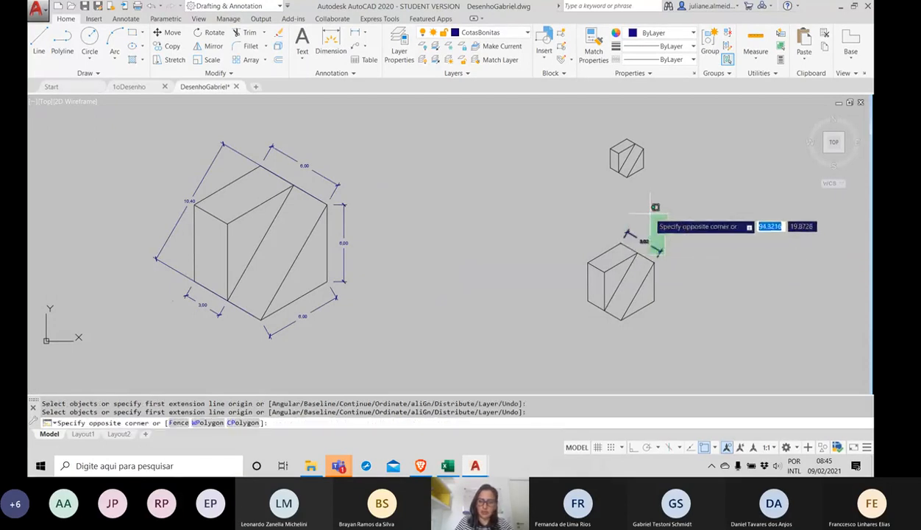
click(649, 213)
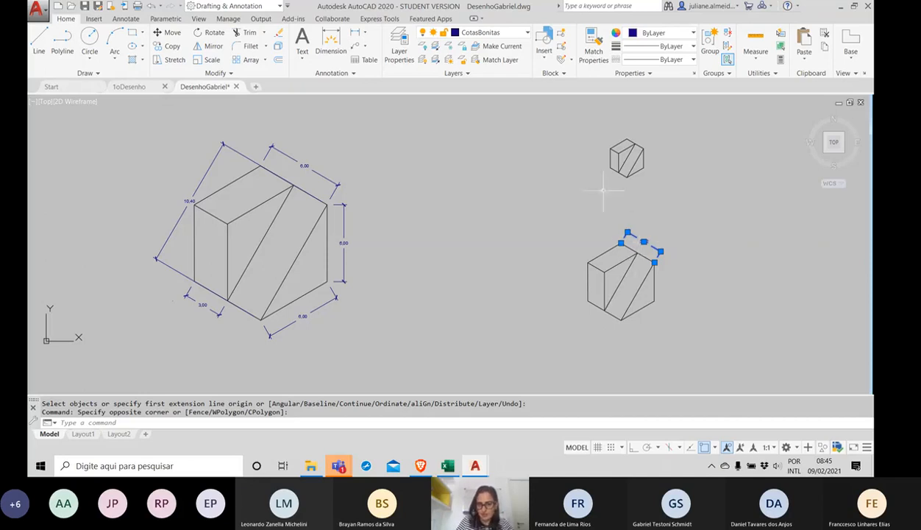
key(Delete)
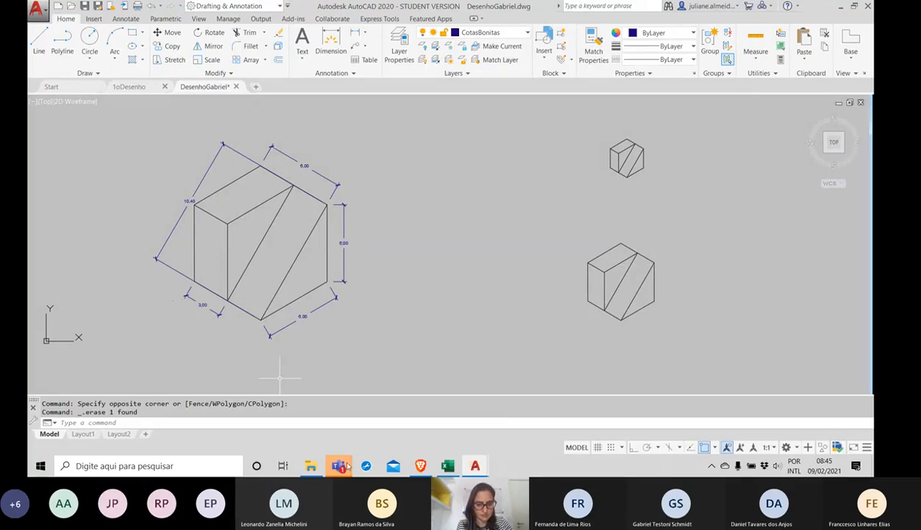
- Switch to the Microsoft Teams meeting to read the dimensioning question in its chat, and return to AutoCAD
mouse_move(347, 468)
click(349, 391)
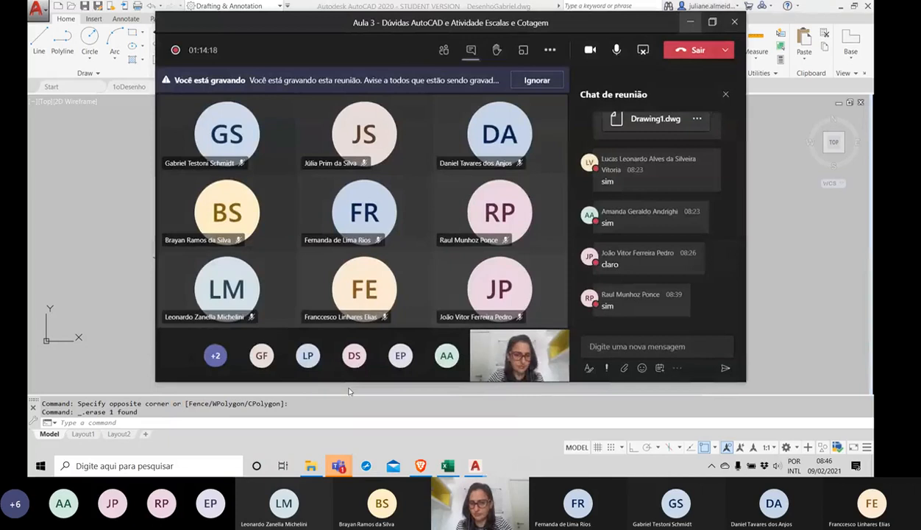
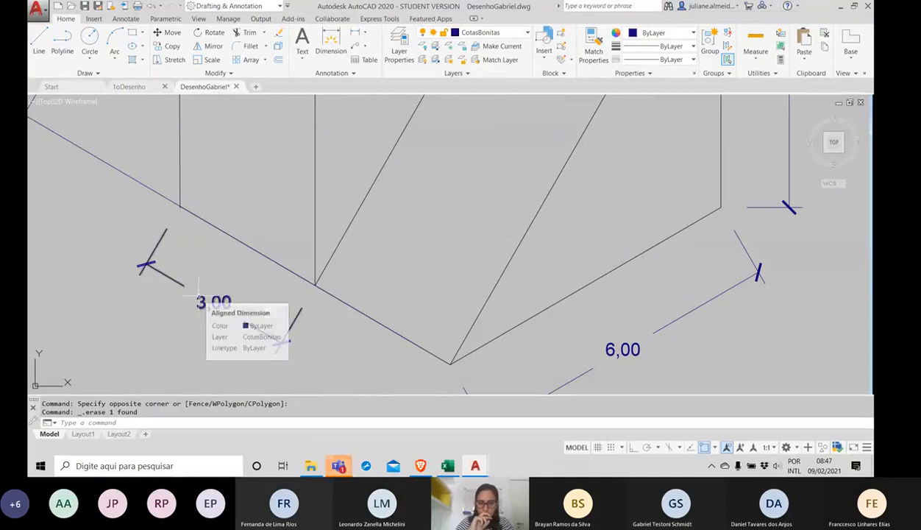
mouse_move(339, 465)
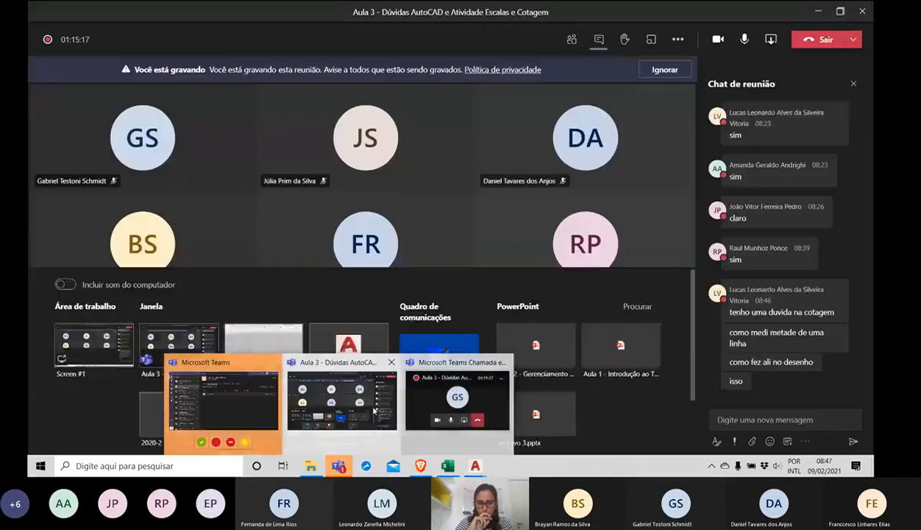
click(373, 410)
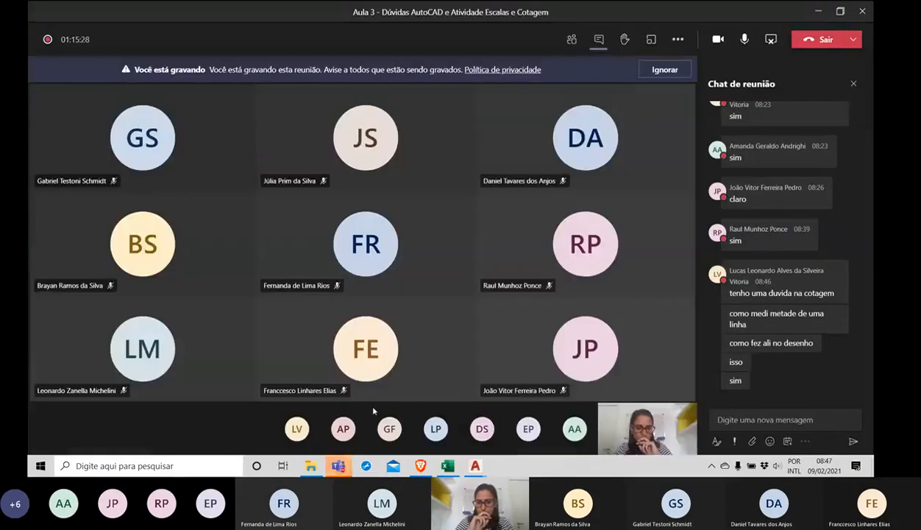
click(818, 11)
- Delete the 3,00 dimension together with the large solid's lower-left edge lines, and undo the deletion
scroll(352, 189, down, 4)
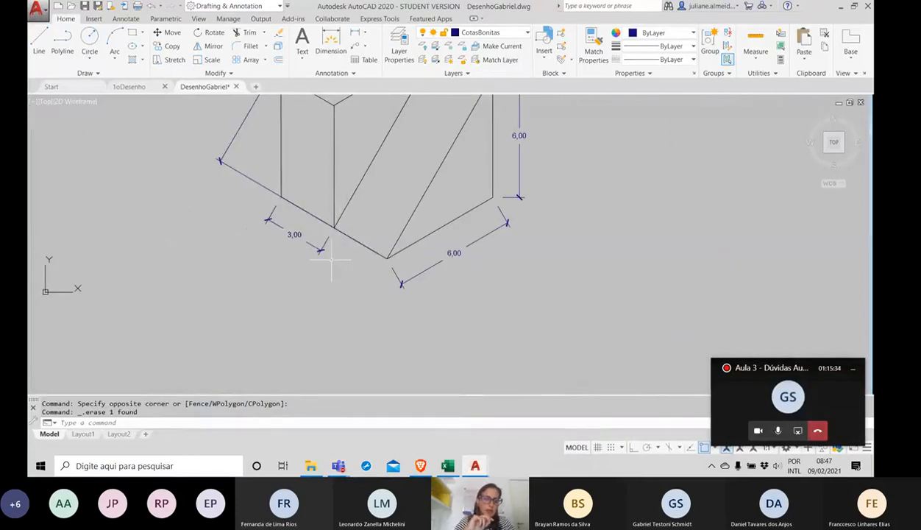
click(331, 258)
click(241, 207)
key(Delete)
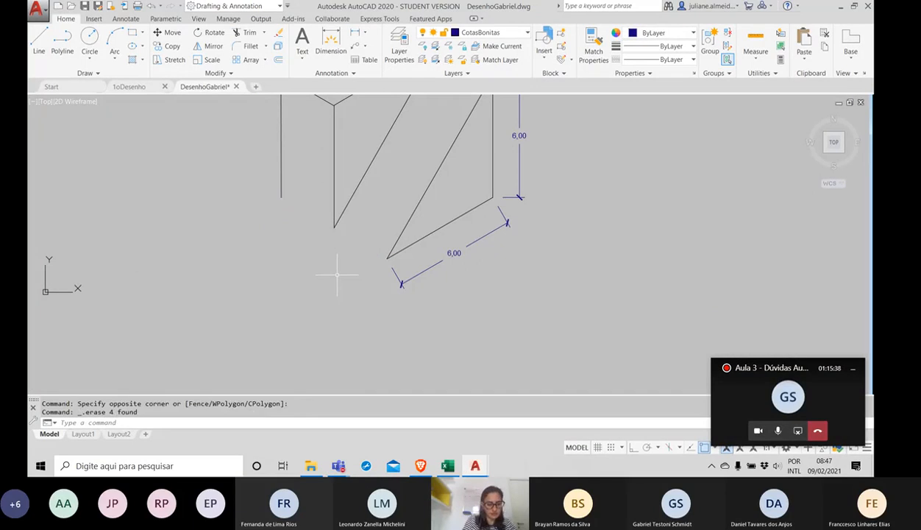
key(ctrl+z)
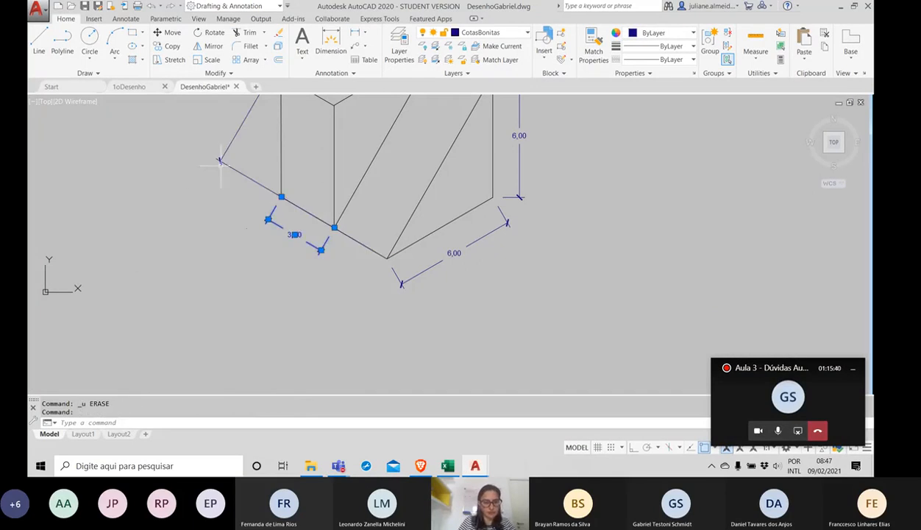
- Delete the 3,00 and 10,40 dimensions attached to the large solid's lower-left edge
click(236, 188)
click(197, 129)
key(Delete)
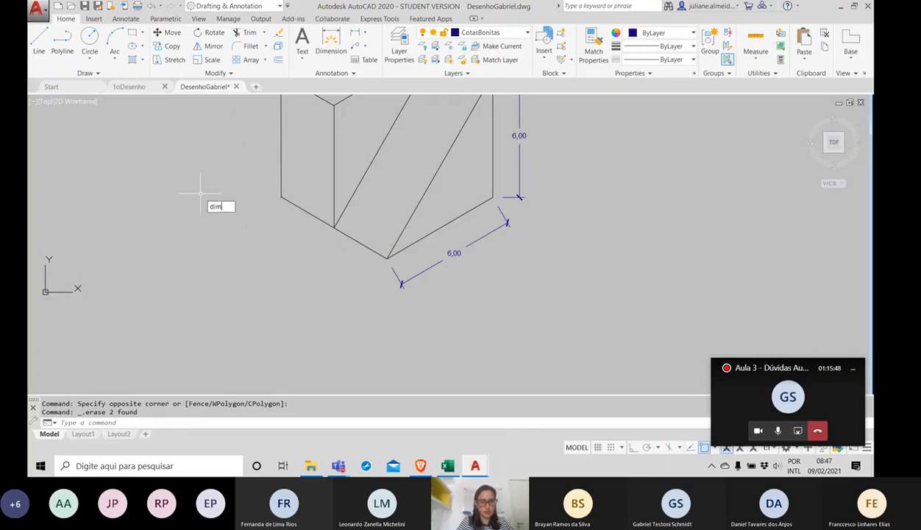
- Dimension half of the large solid's lower-left edge, from its left corner to the inner vertical line
key(Return)
click(116, 19)
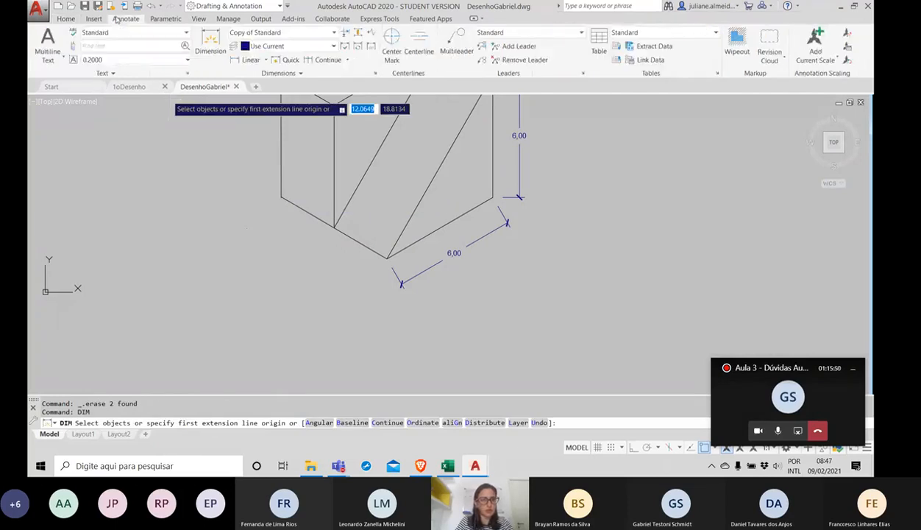
click(66, 19)
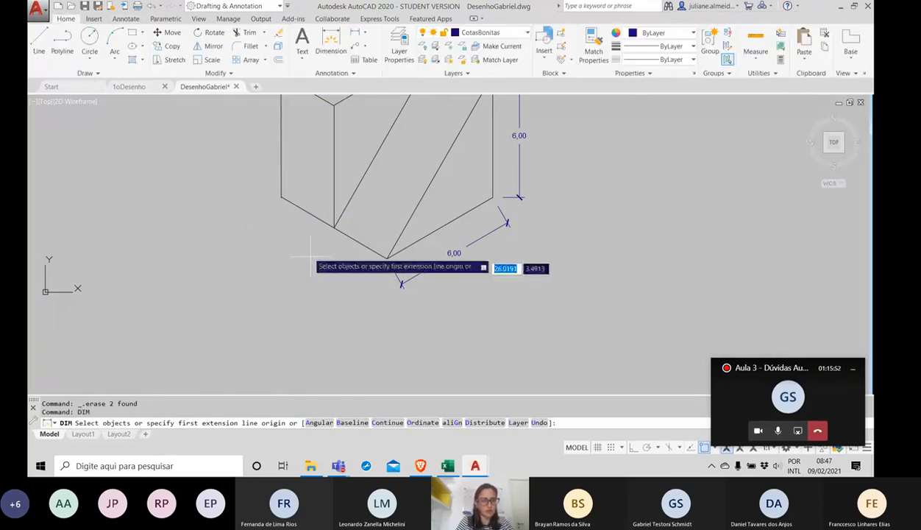
key(Return)
click(281, 197)
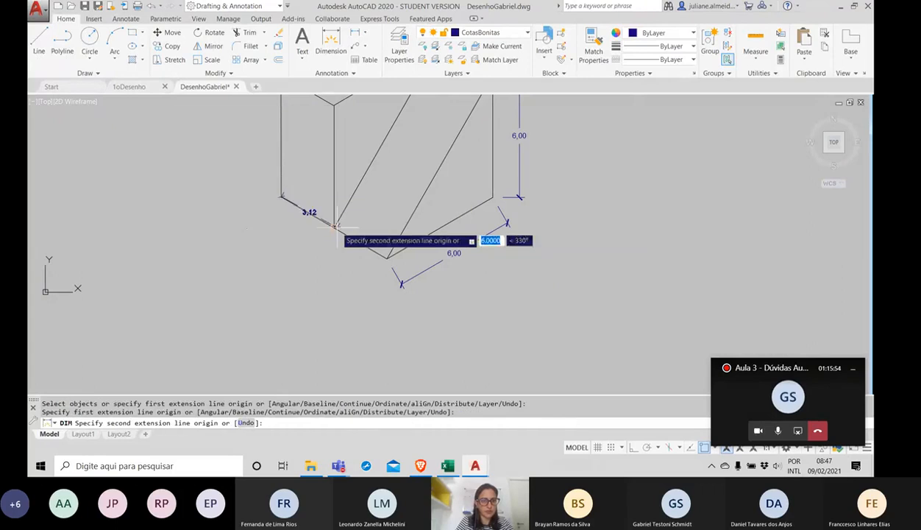
click(335, 228)
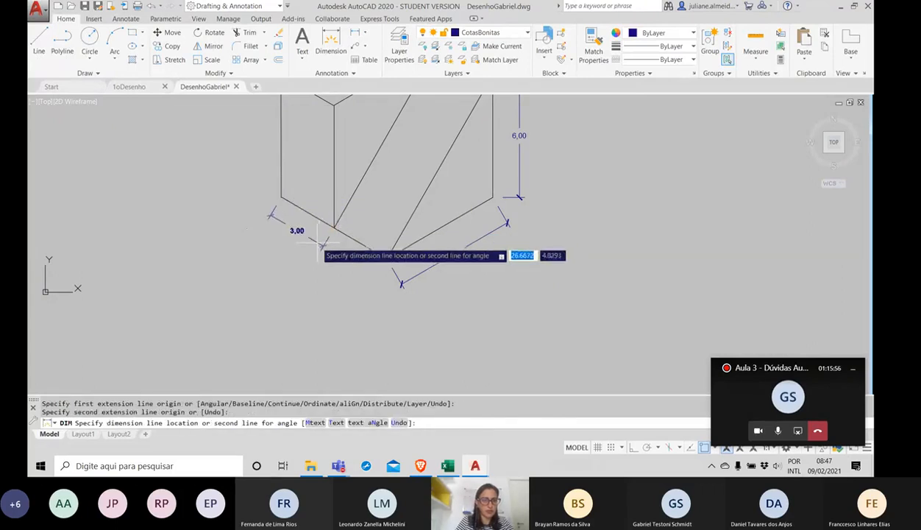
click(320, 247)
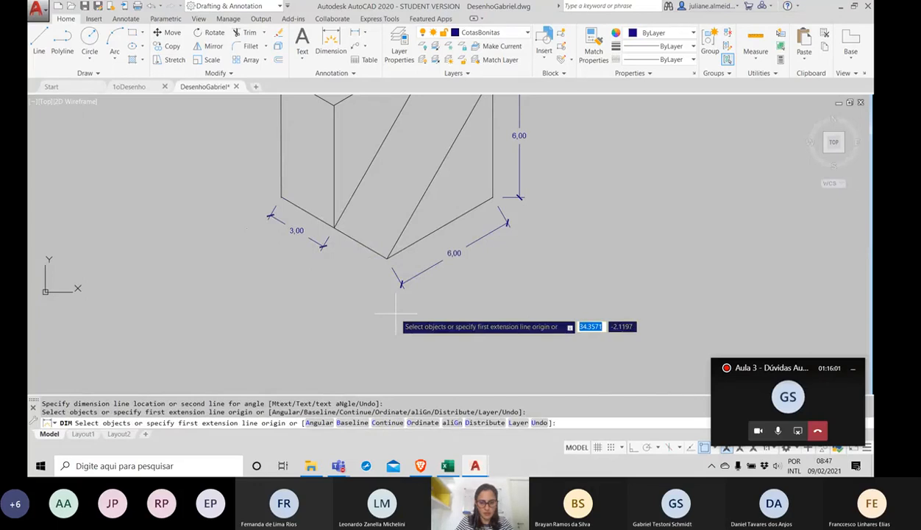
- Try to align the large solid's lower-right 6,00 dimension with the 3,00 dimension on its lower-left edge
text(G)
key(Return)
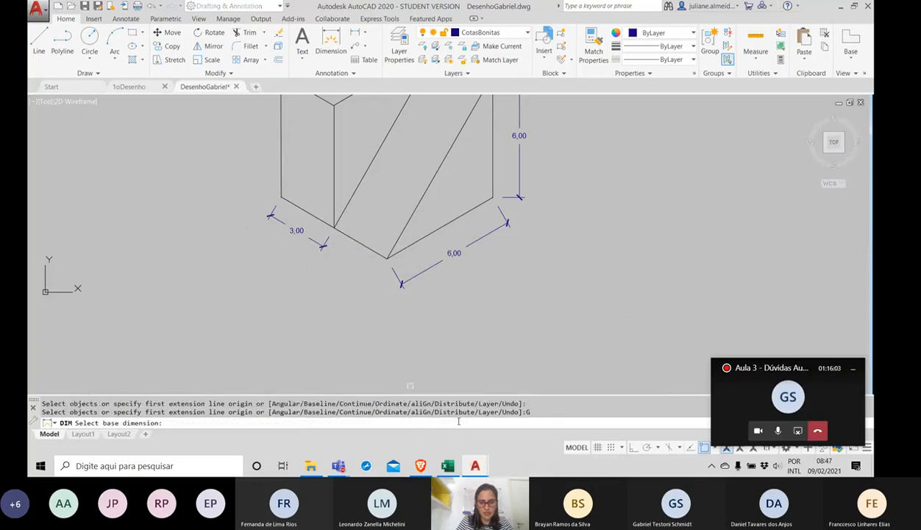
click(309, 236)
click(425, 267)
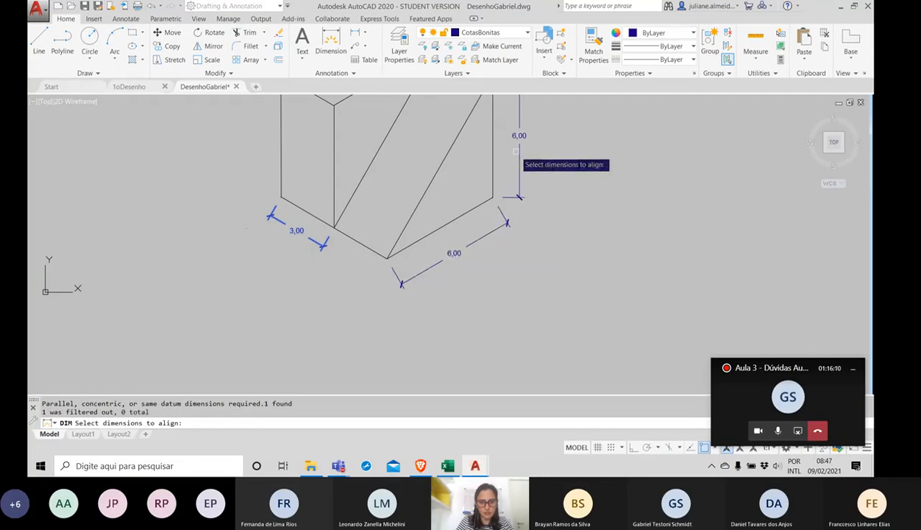
scroll(478, 228, up, 5)
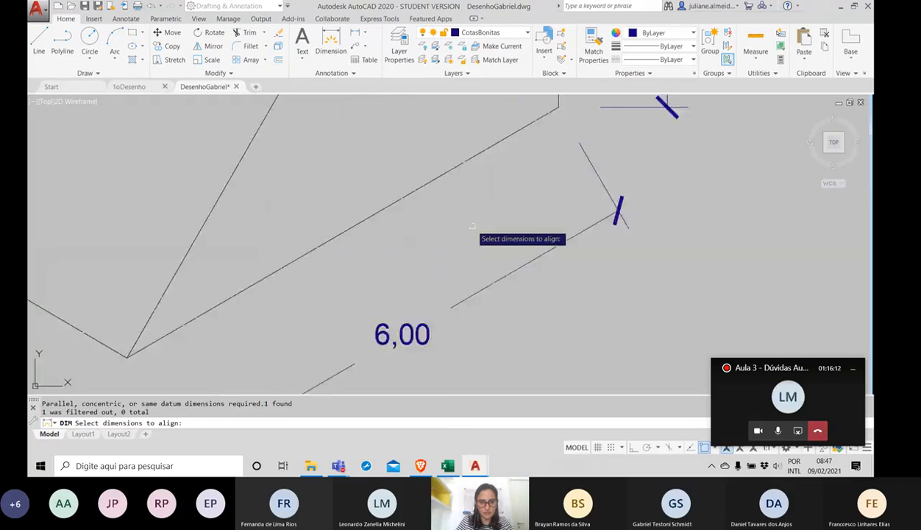
scroll(475, 234, down, 5)
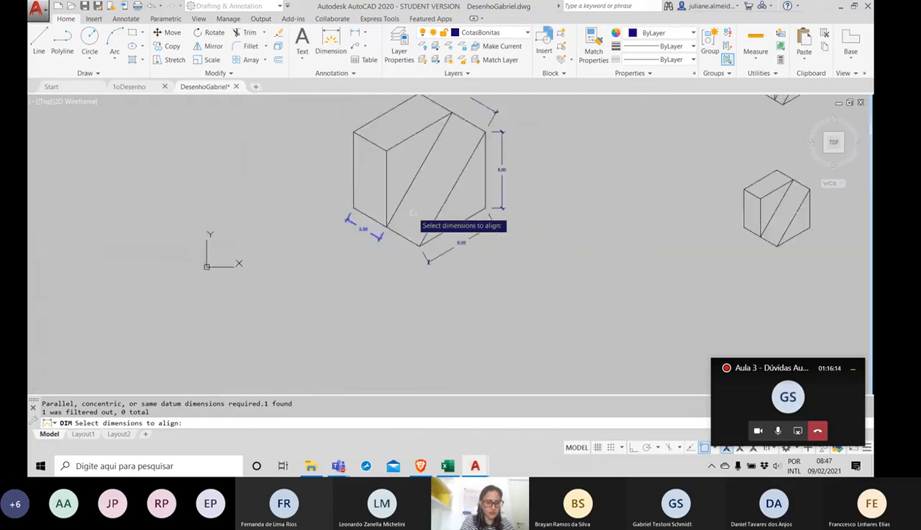
key(Escape)
scroll(408, 213, up, 5)
scroll(406, 212, down, 5)
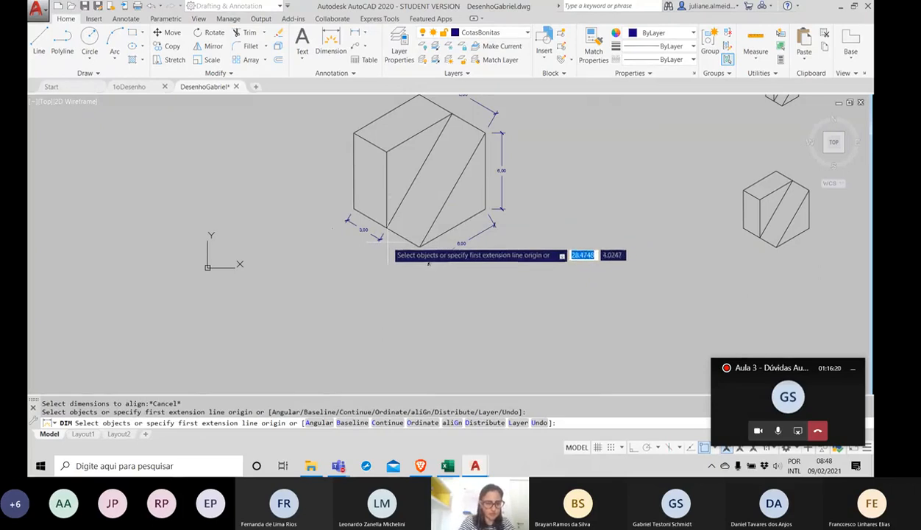
key(Return)
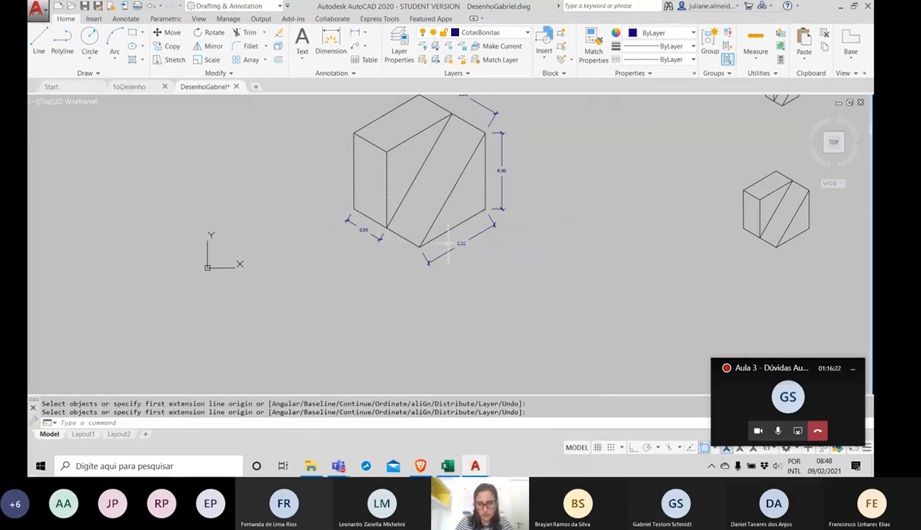
- Delete the 6,00 dimension attached to the large solid's lower-right edge
scroll(375, 239, up, 4)
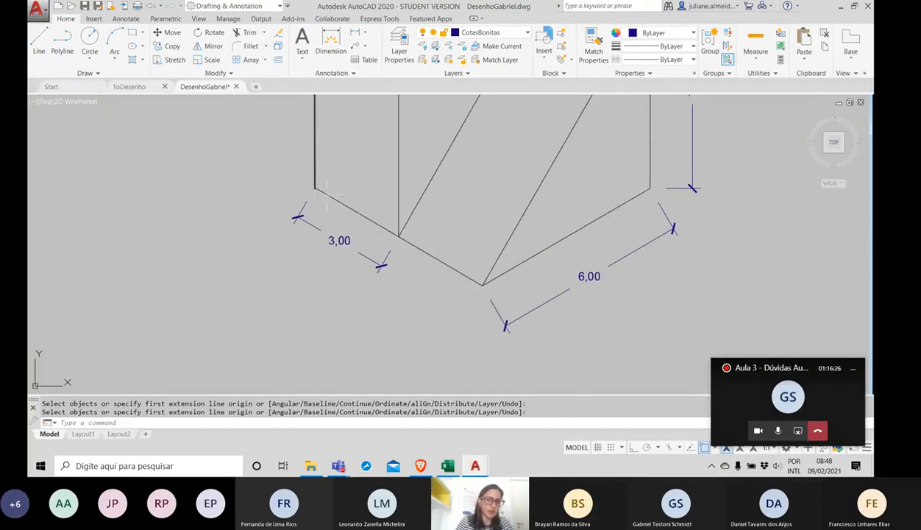
scroll(394, 222, up, 1)
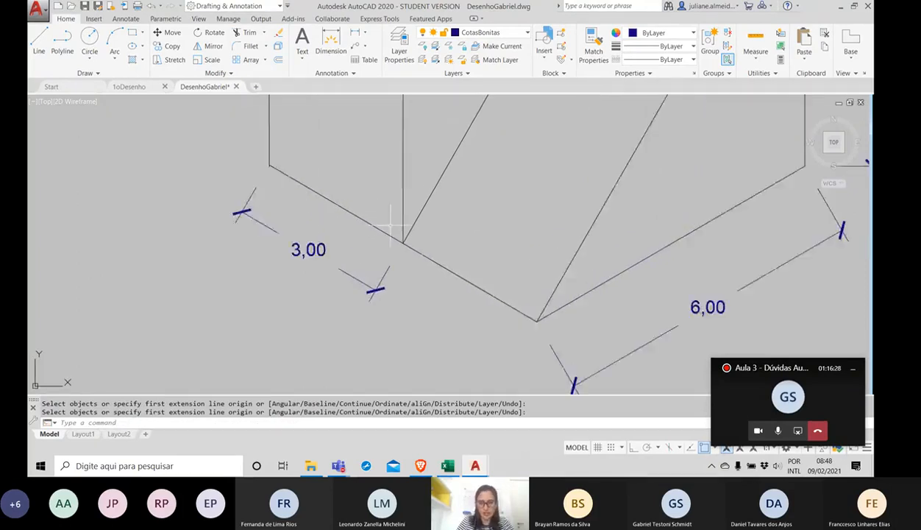
scroll(395, 224, down, 2)
click(585, 290)
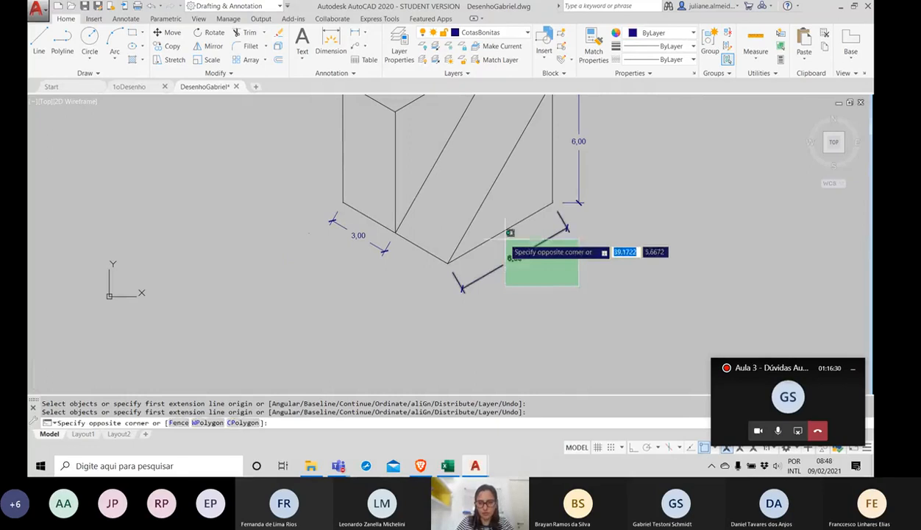
click(506, 237)
key(Delete)
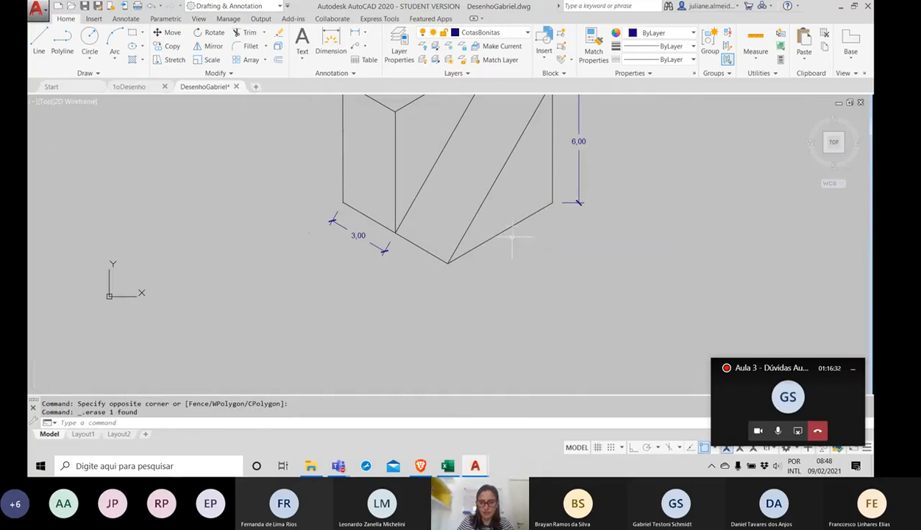
- Dimension half of the large solid's lower-right edge, from its bottom corner to the edge's midpoint, placing the dimension parallel below the edge
click(853, 371)
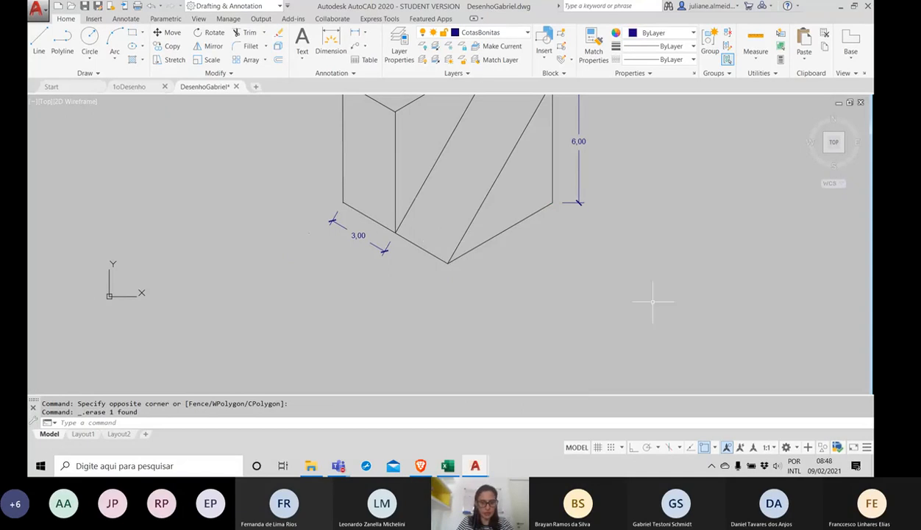
click(488, 241)
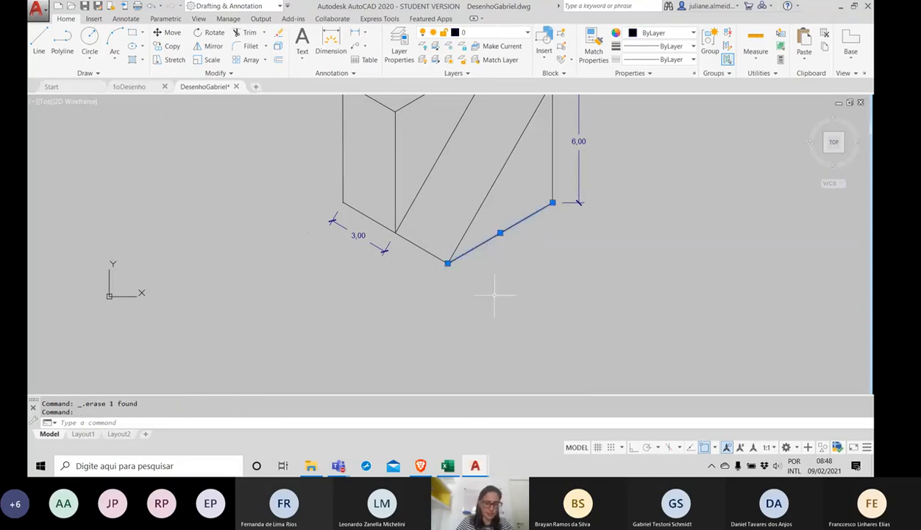
key(Escape)
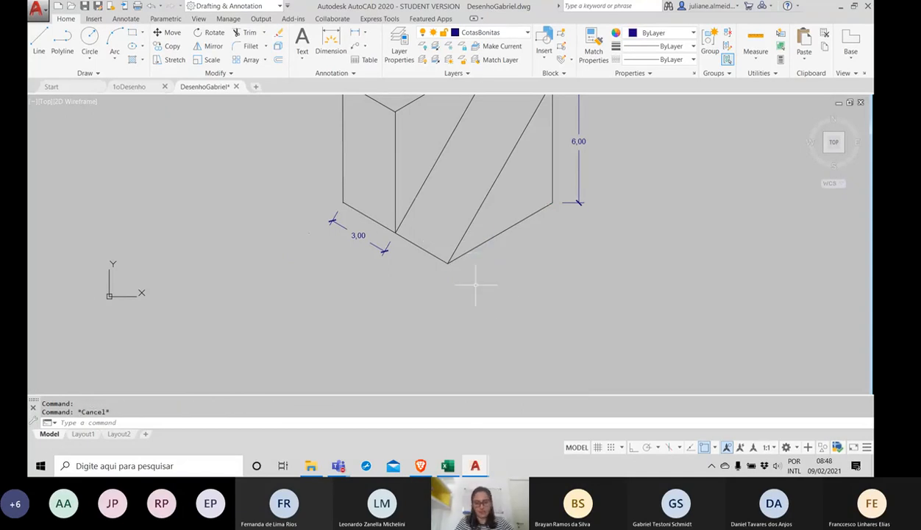
text(dim)
key(Return)
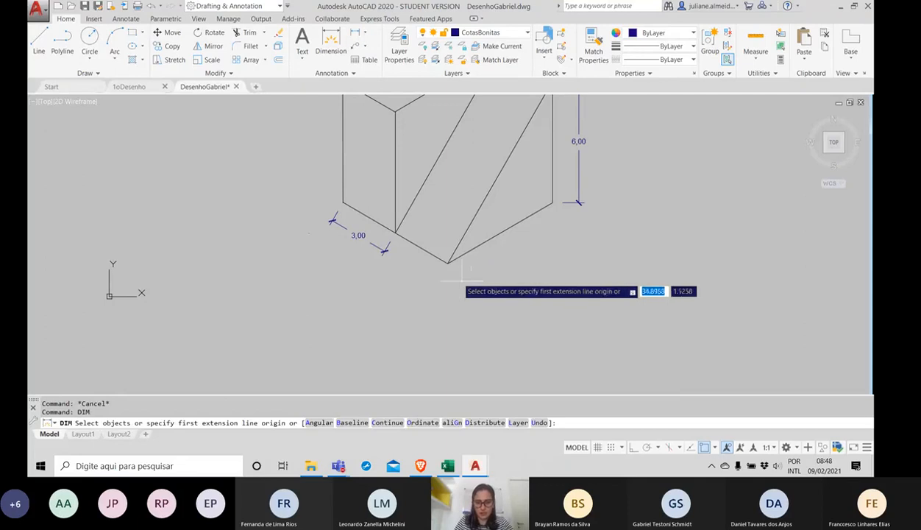
click(446, 261)
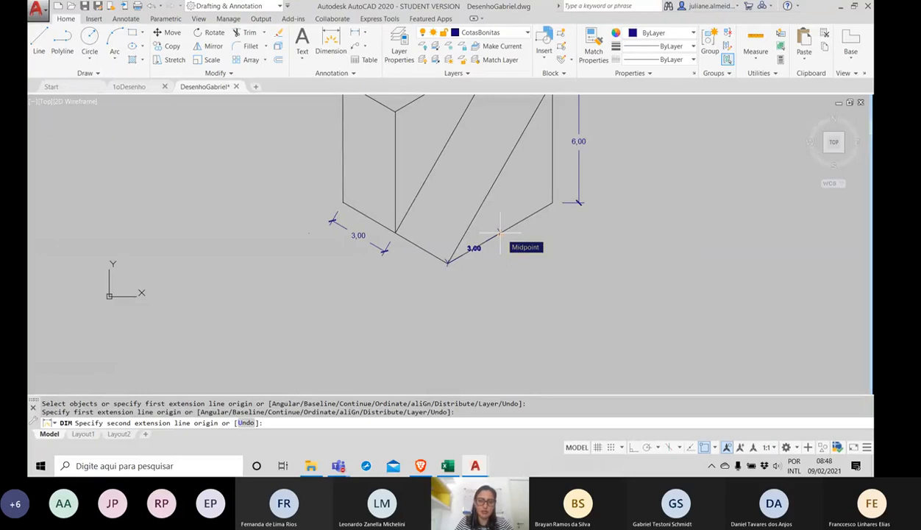
click(499, 233)
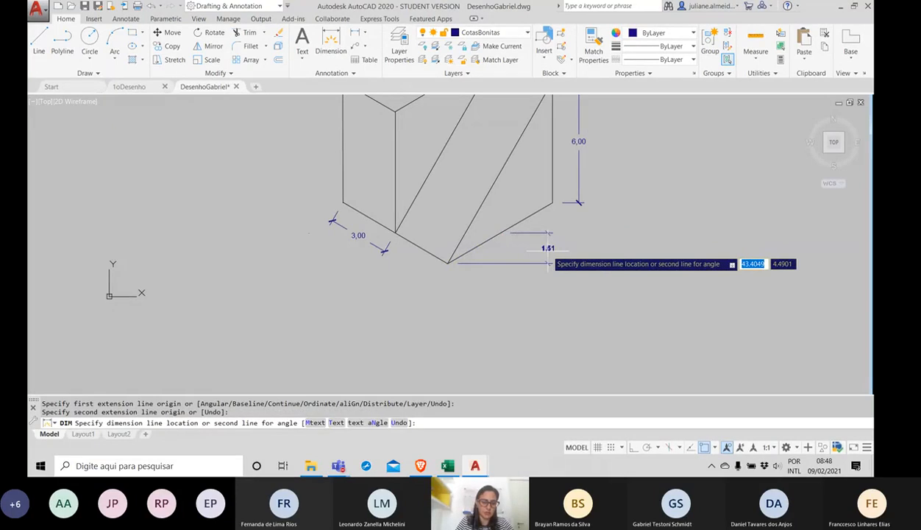
text(u)
key(Return)
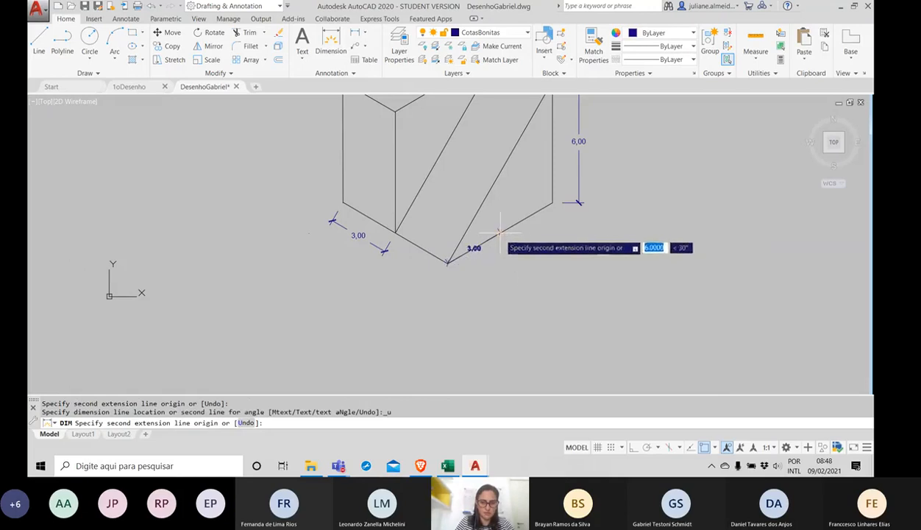
click(498, 233)
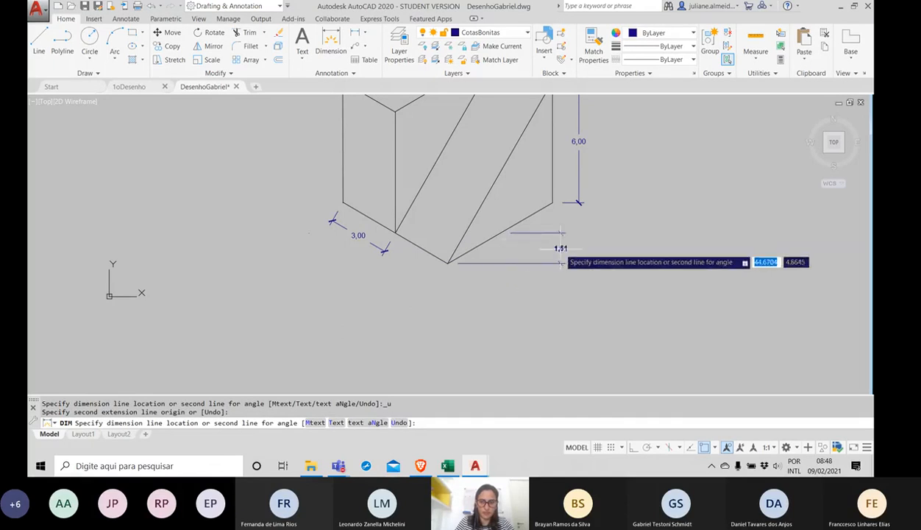
click(499, 260)
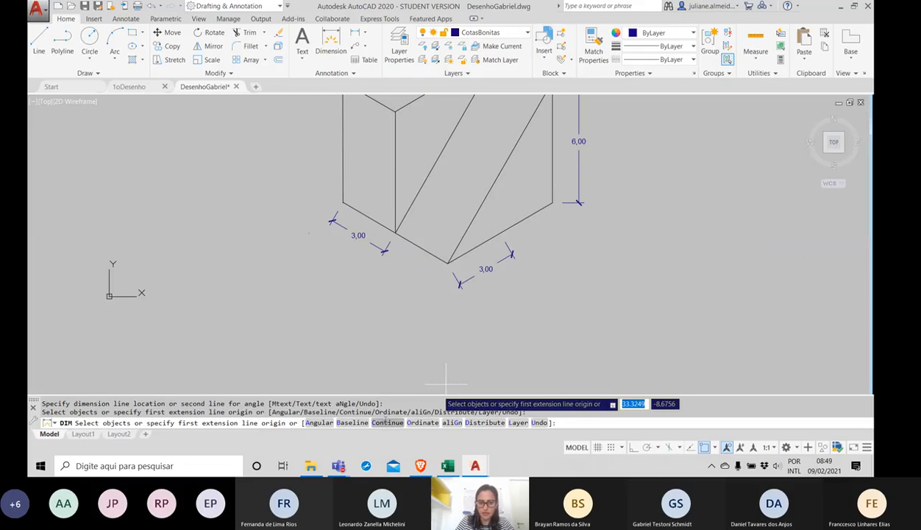
- Try to add a continued dimension from the new dimension on the large solid's lower-right edge
click(387, 422)
click(485, 269)
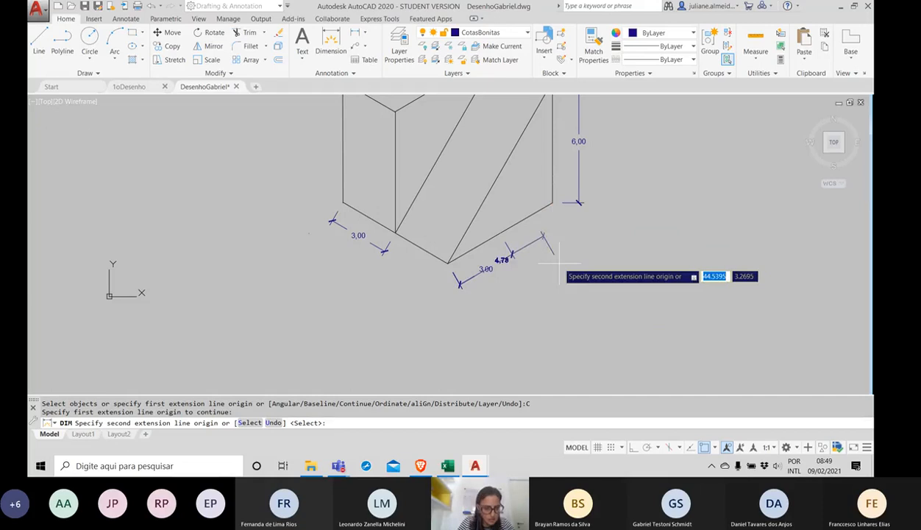
key(Escape)
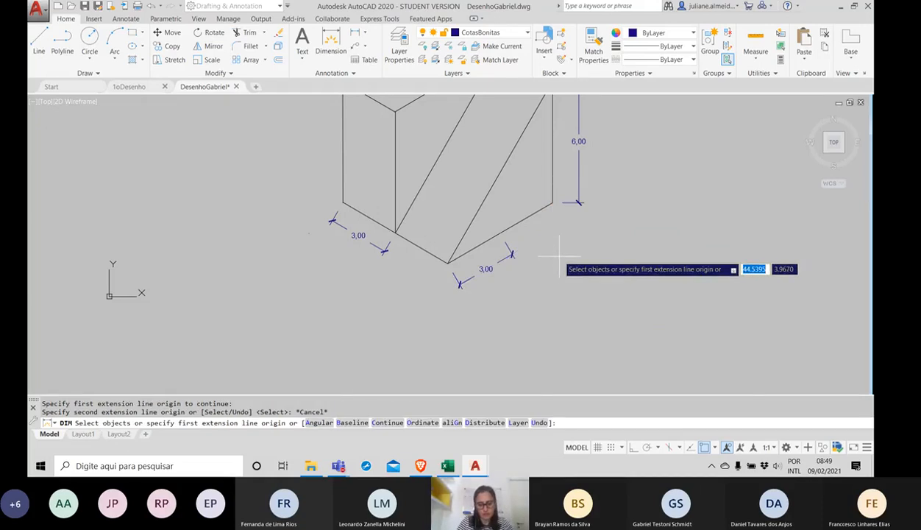
click(387, 422)
click(515, 253)
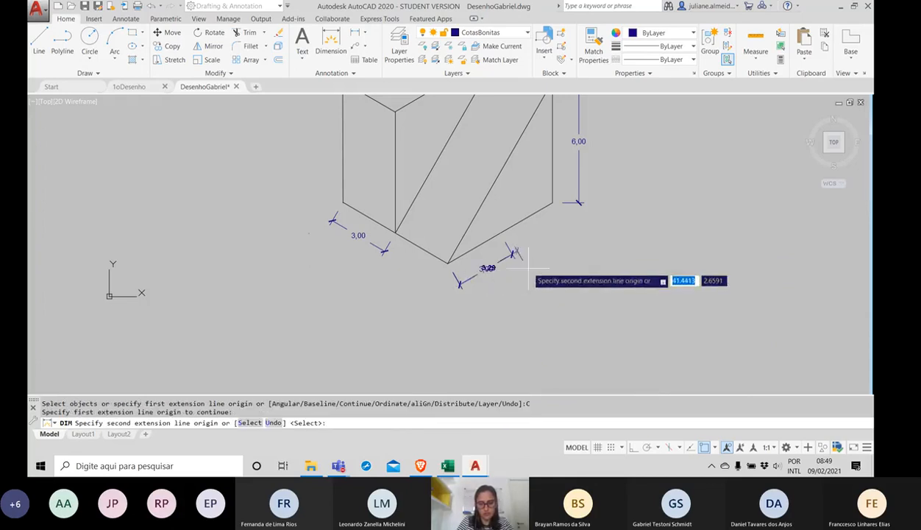
click(448, 263)
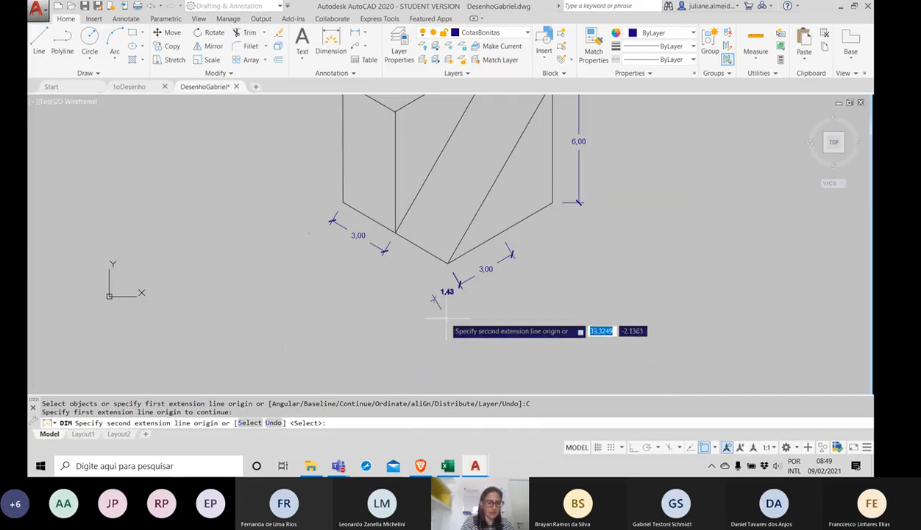
key(Escape)
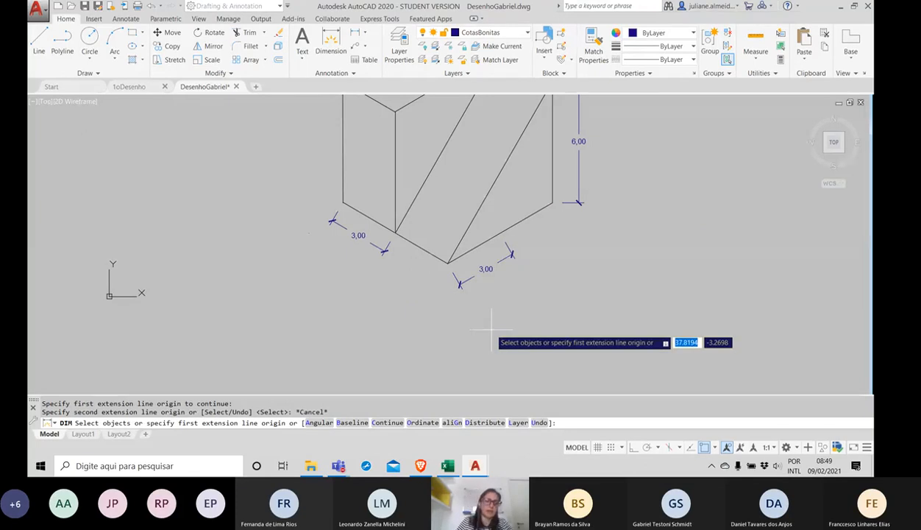
- Bring up the Microsoft Teams call window and stop sharing the screen
mouse_move(340, 467)
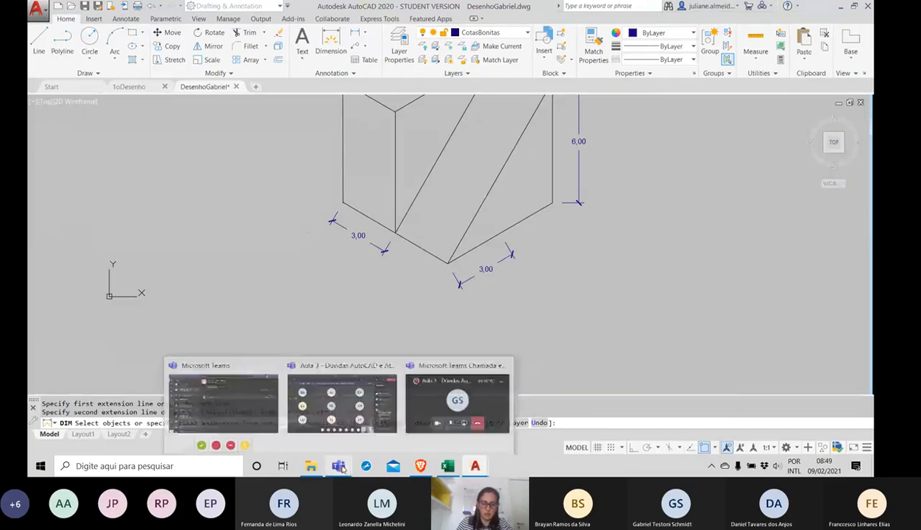
click(457, 401)
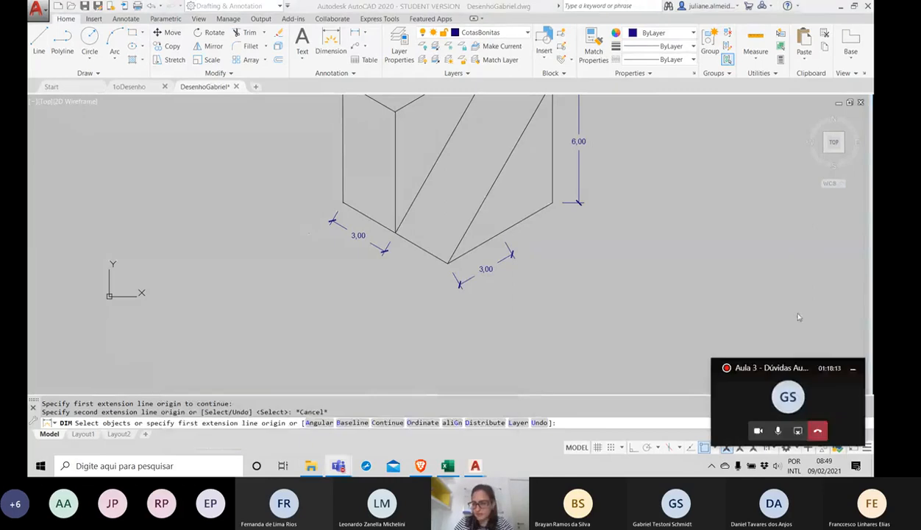
click(799, 432)
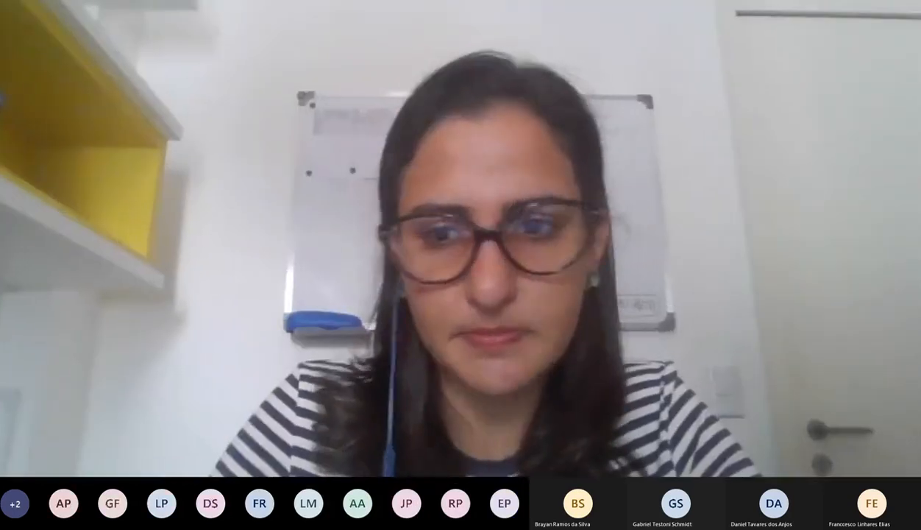